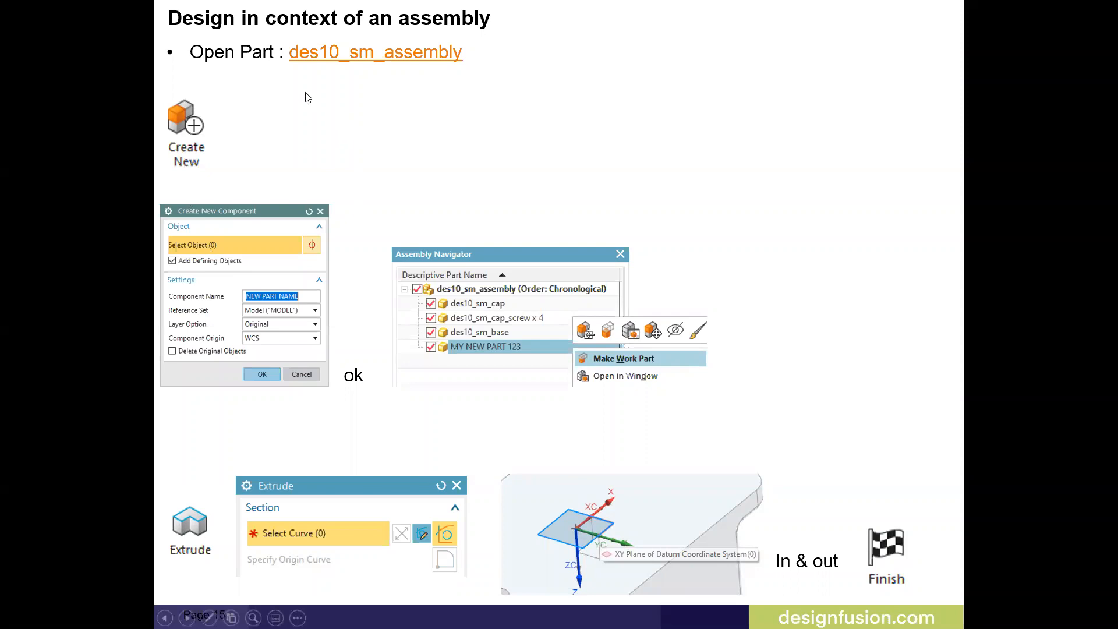
Open the linked des10_sm_assembly part from the slide in NX, allowing the file to open.
left_click(385, 62)
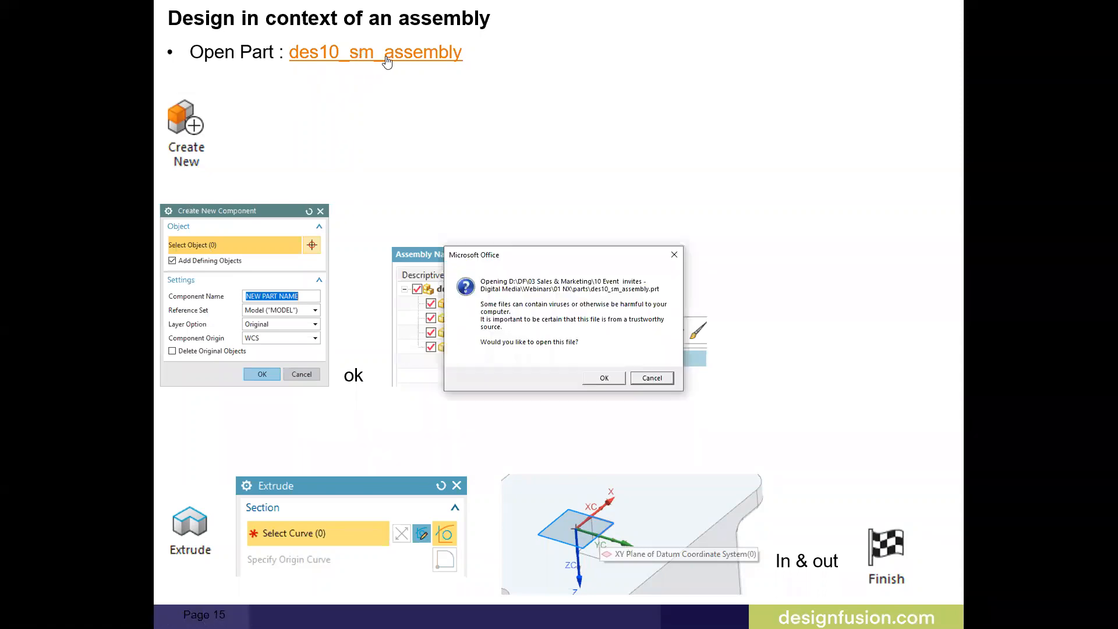
left_click(602, 377)
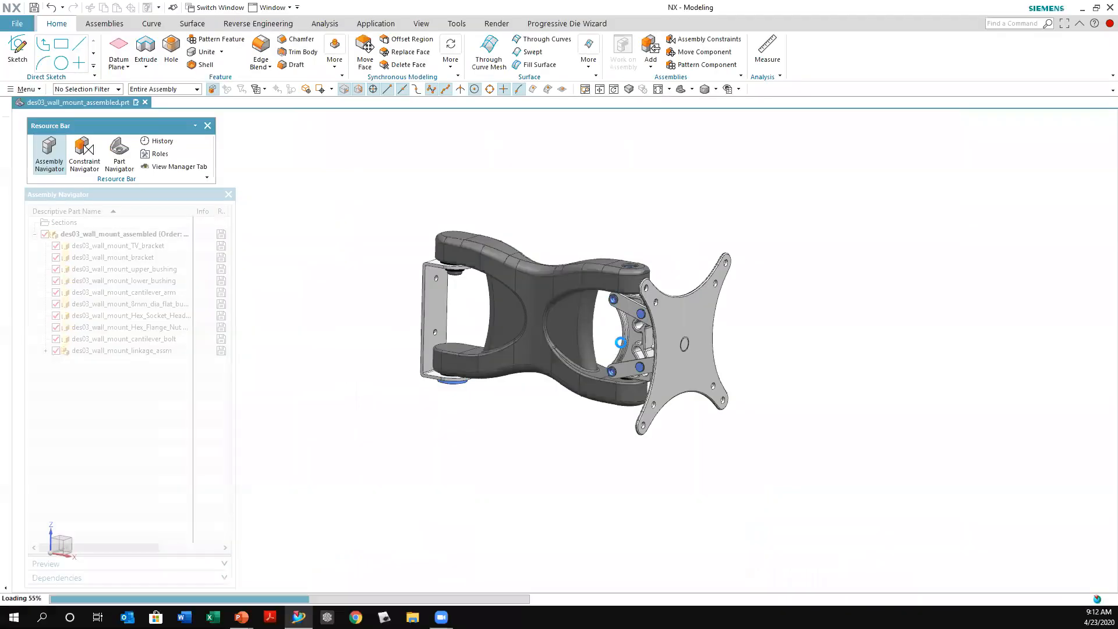
scroll(414, 212, "up", 1)
scroll(440, 255, "down", 1)
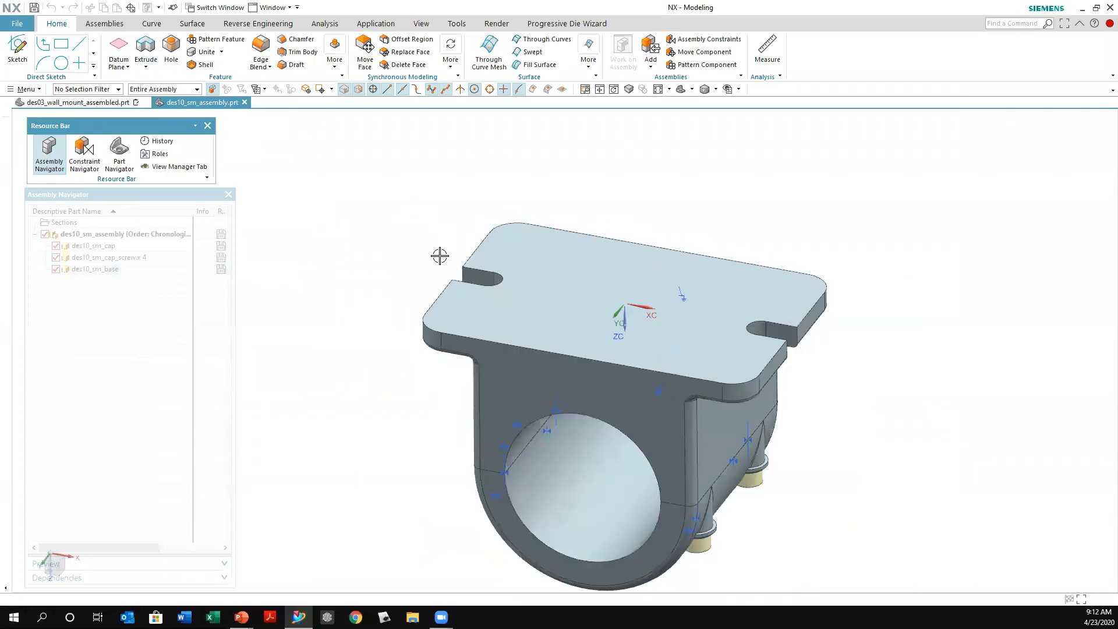
middle_click_drag(444, 208, 419, 227)
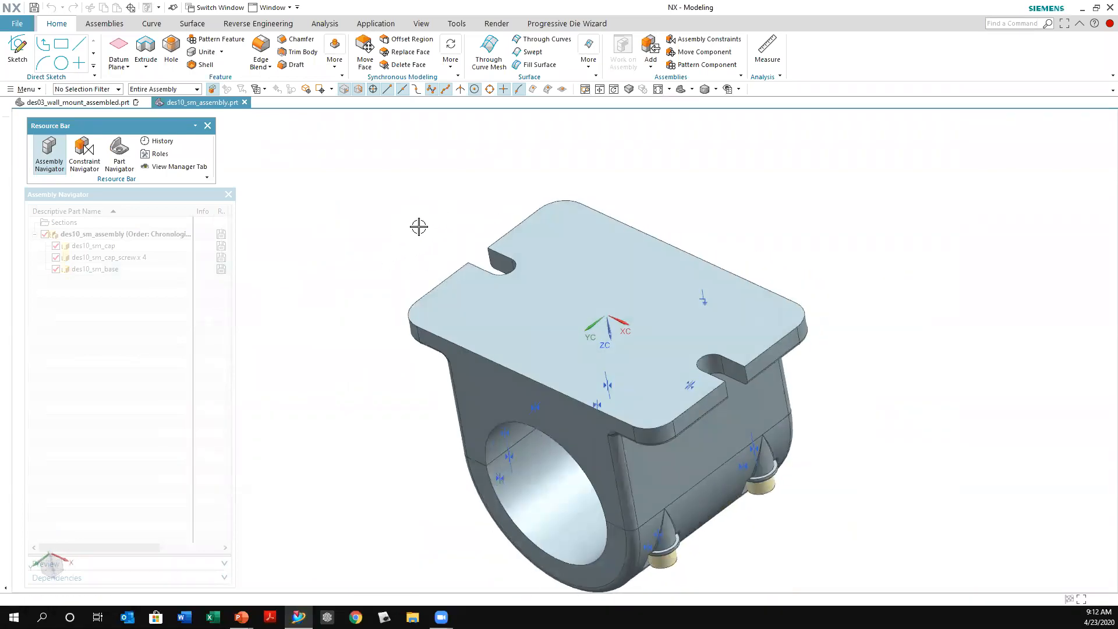
middle_click_drag(452, 272, 495, 252)
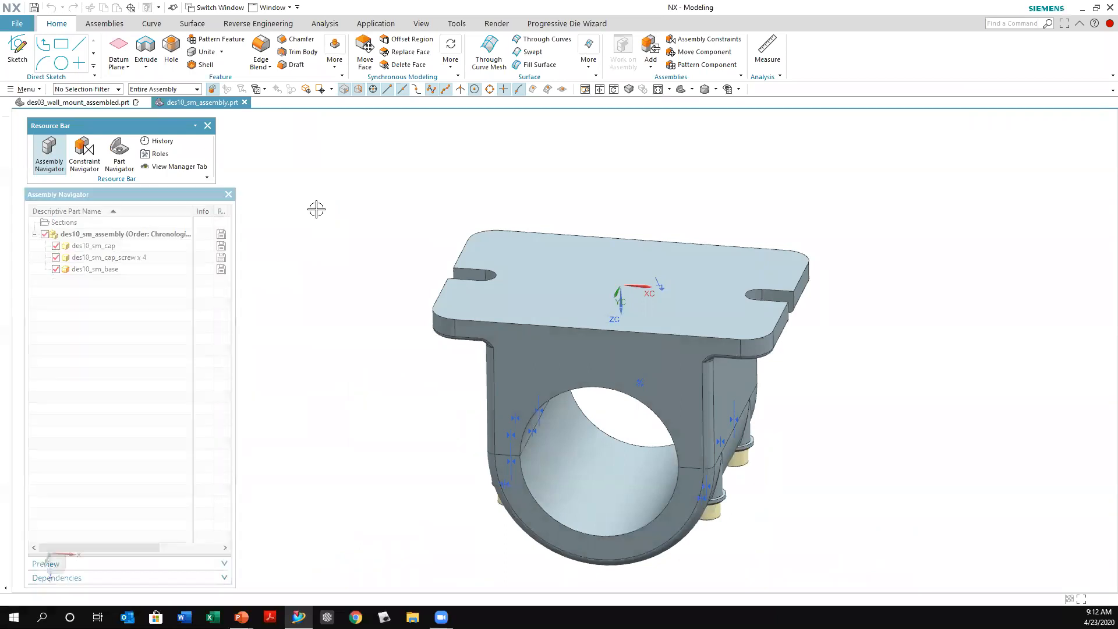
middle_click_drag(394, 209, 425, 224)
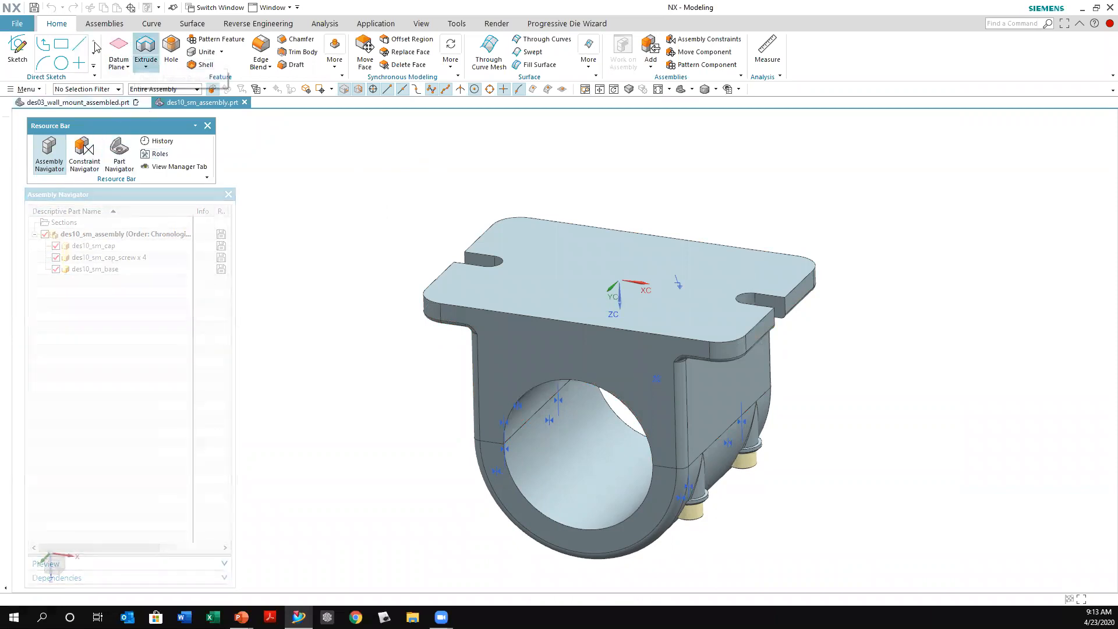
Create an empty component from the Model template in millimetres, named New Part 789, keeping the Model reference set and absolute origin.
left_click(105, 24)
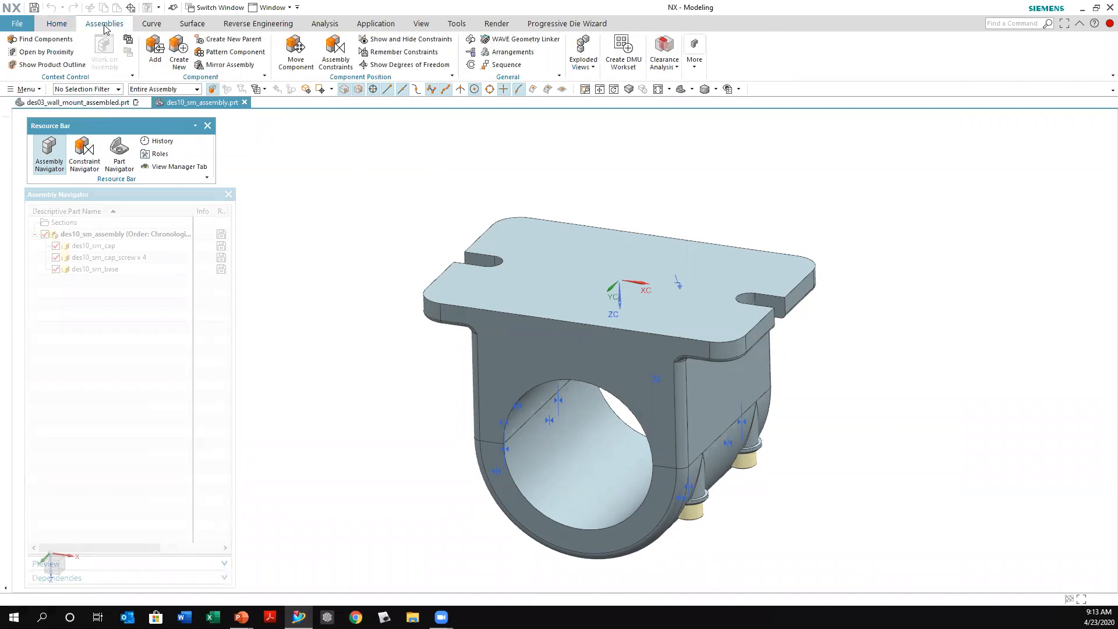
left_click(180, 52)
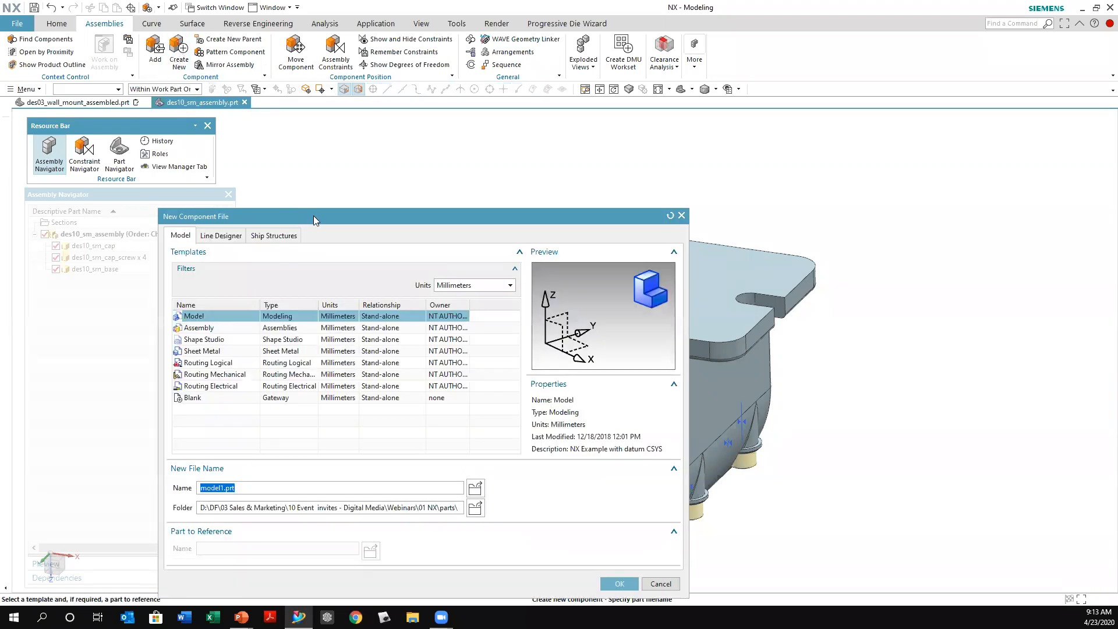
left_click_drag(313, 216, 266, 118)
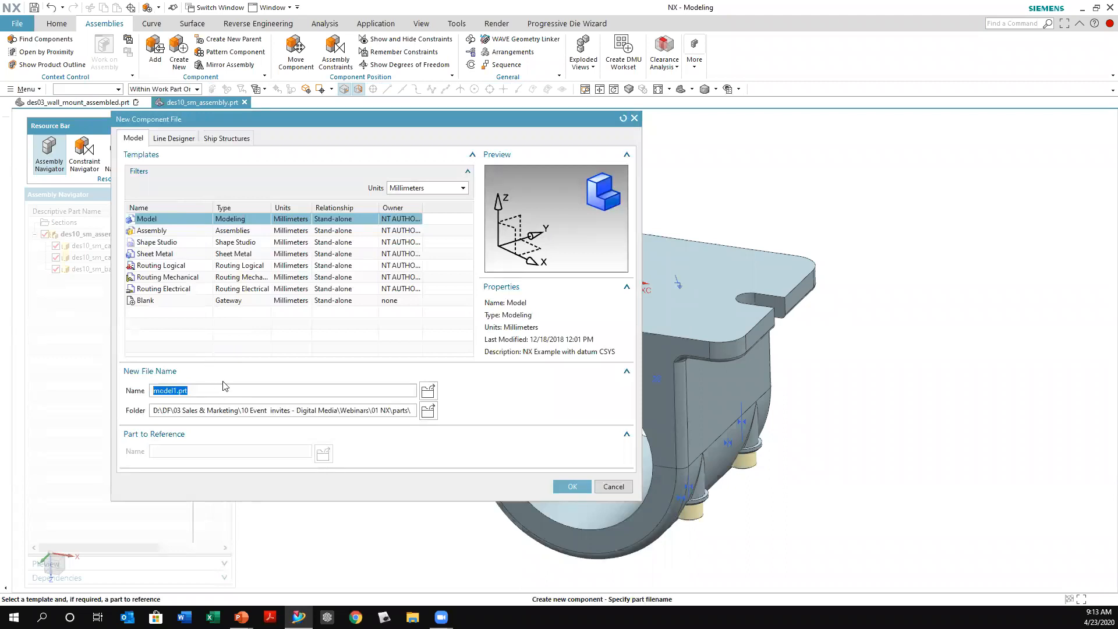
type("New Part 789")
left_click(462, 190)
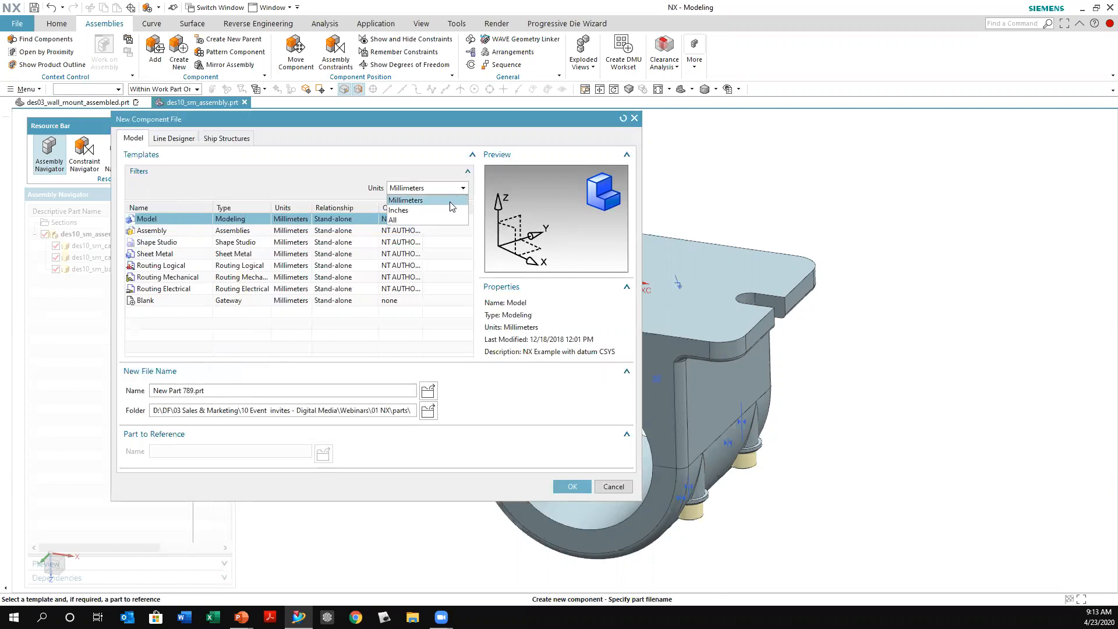
left_click(450, 203)
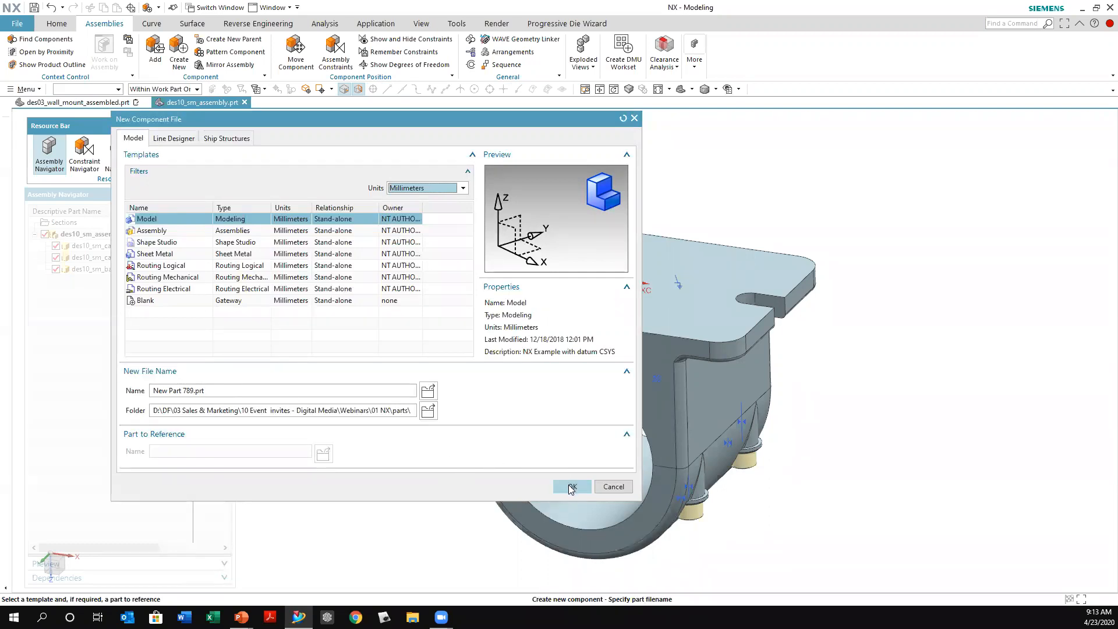
left_click(571, 486)
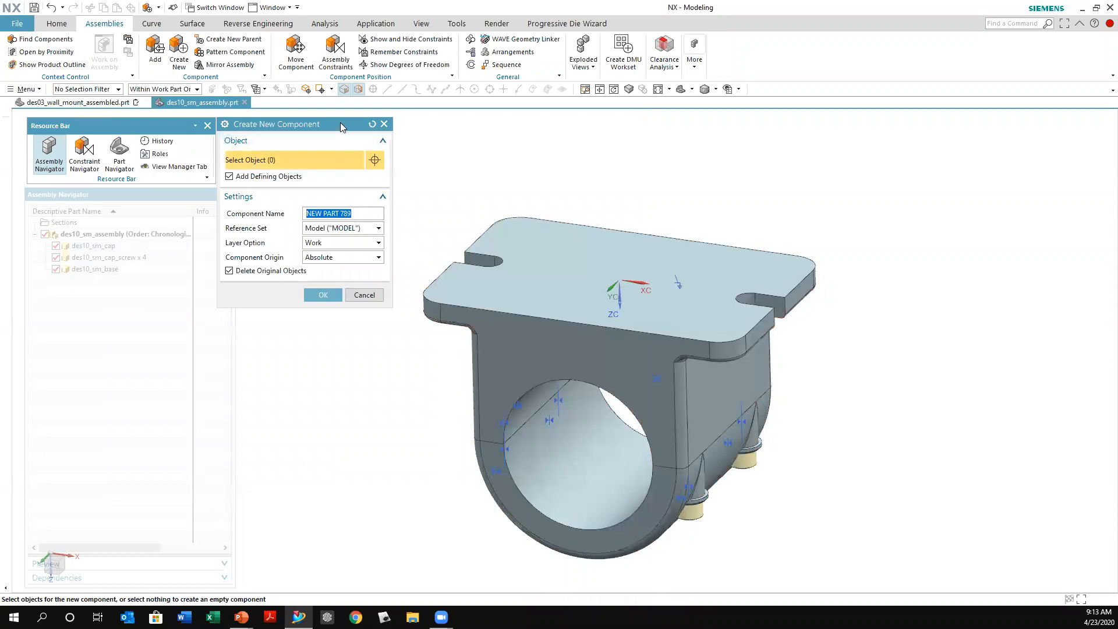
left_click_drag(341, 127, 378, 140)
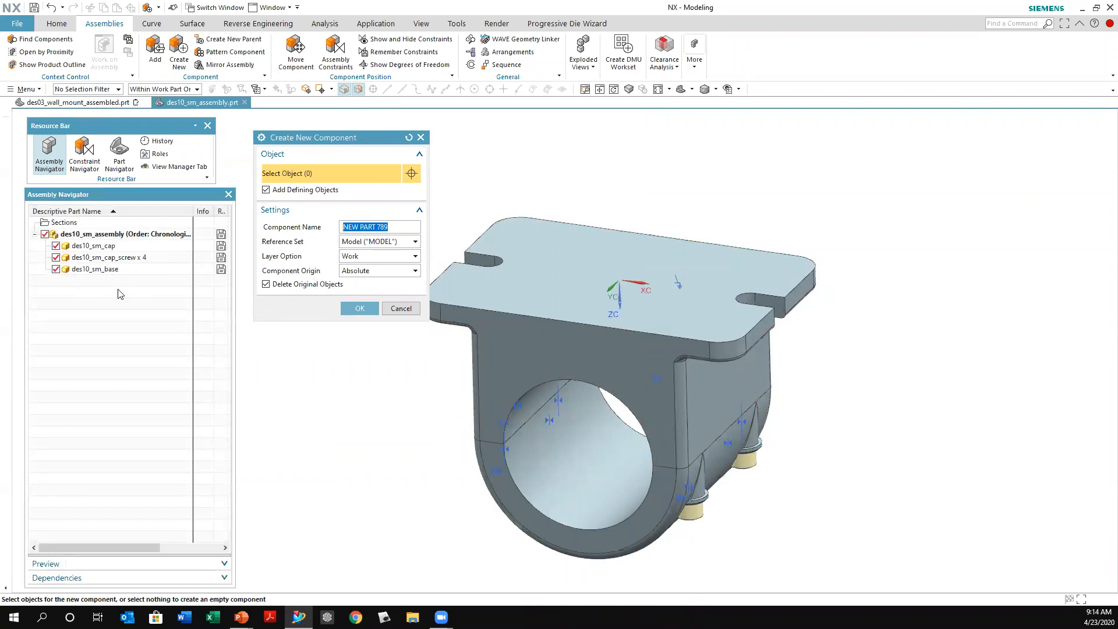
left_click(359, 309)
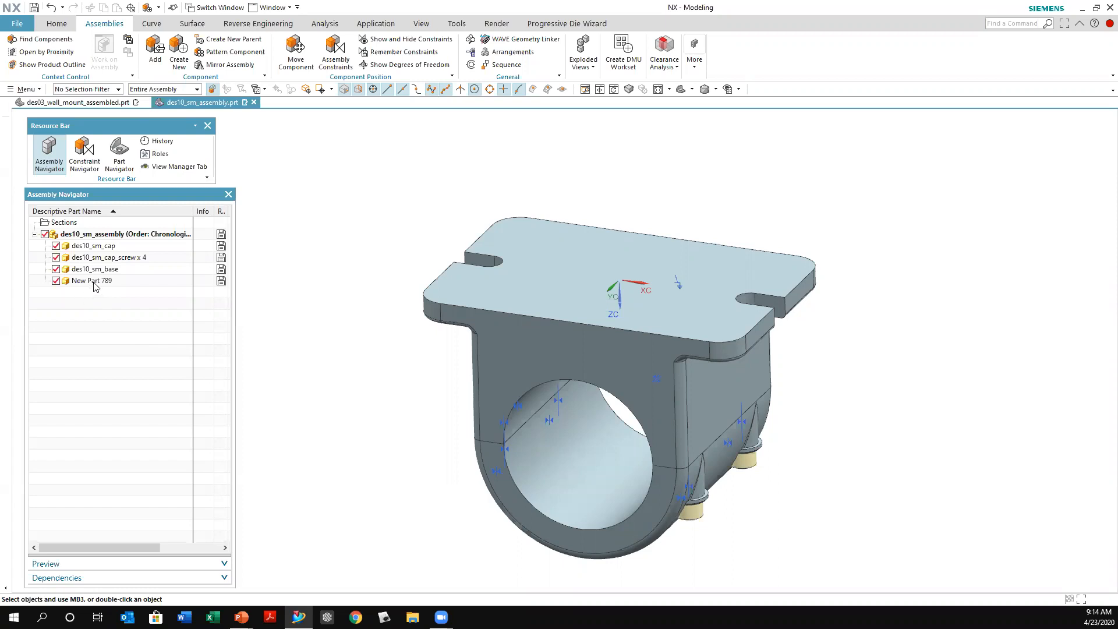
Make the New Part 789 component the work part within the assembly.
right_click(94, 285)
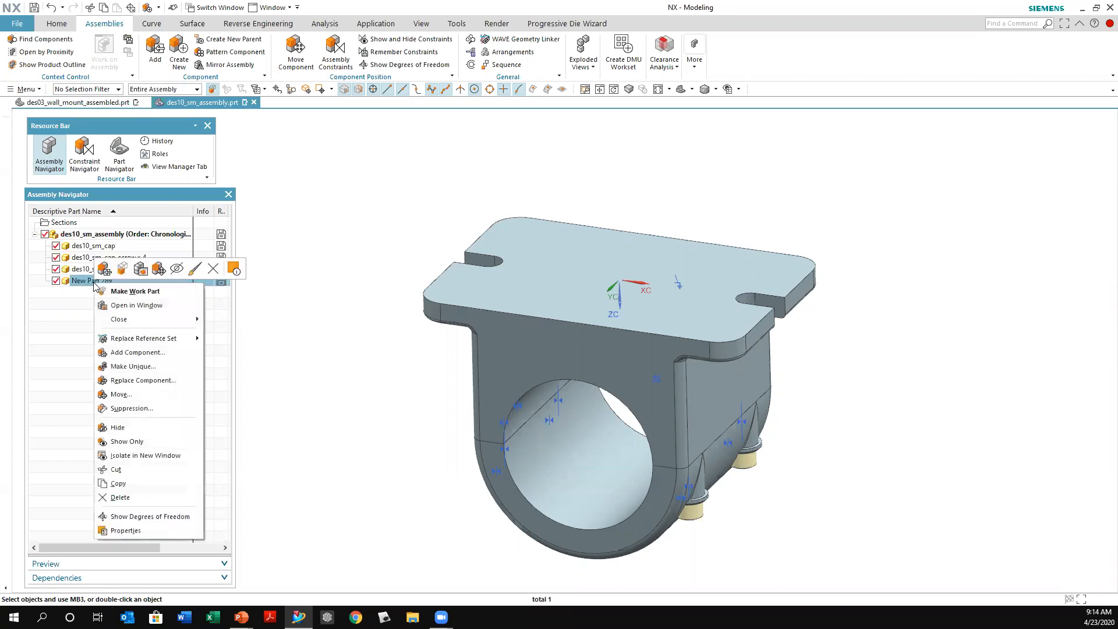
left_click(134, 291)
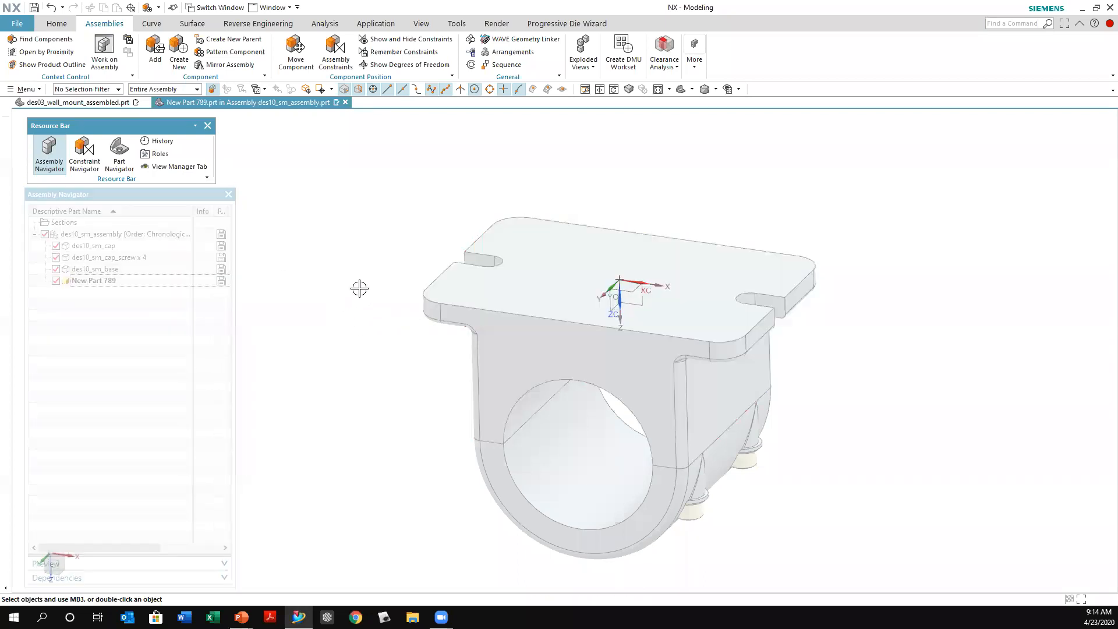
middle_click_drag(358, 315, 372, 303)
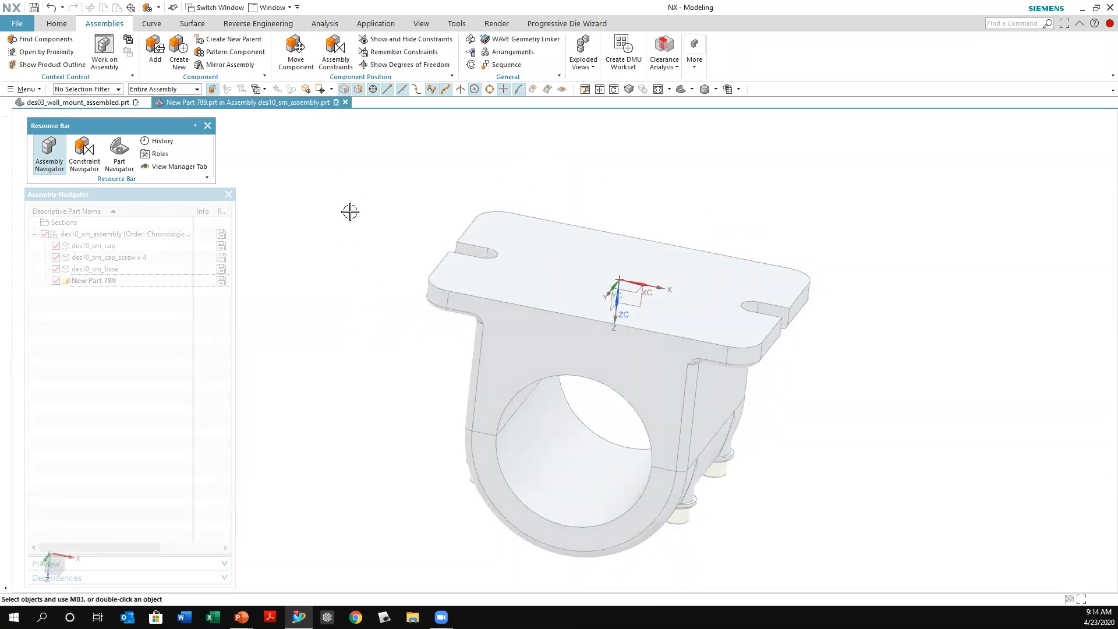
left_click(58, 24)
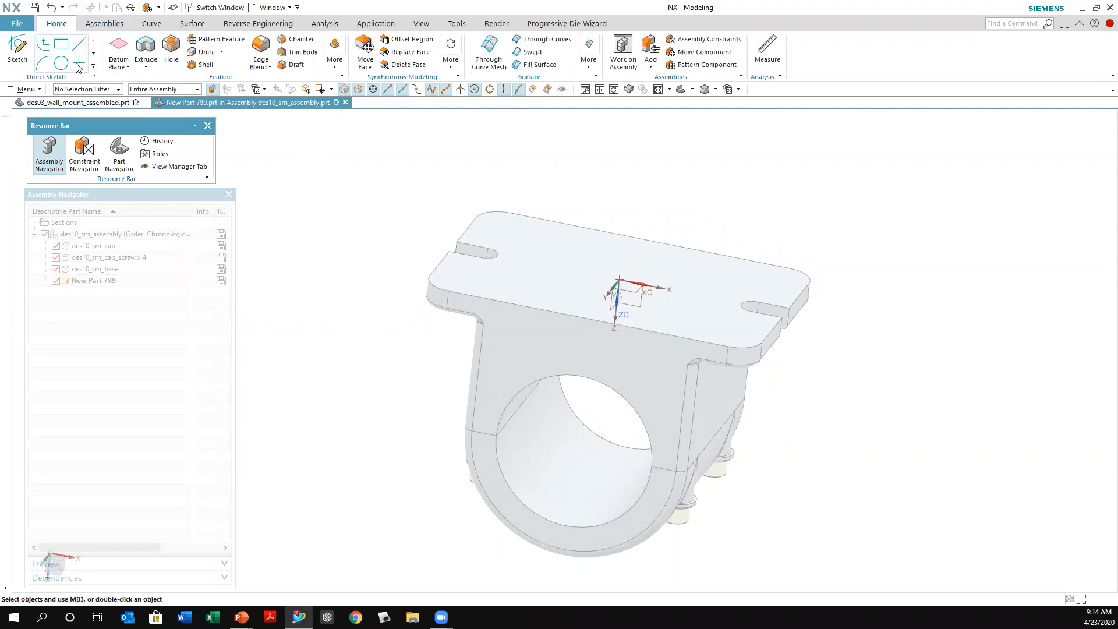
left_click(149, 53)
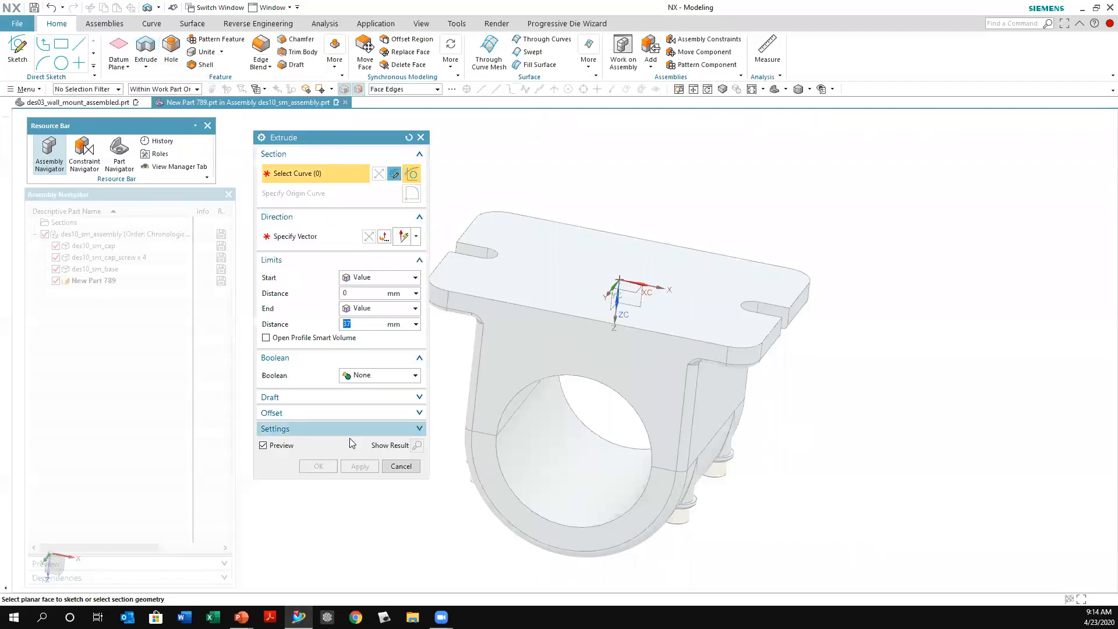
middle_click_drag(936, 298, 865, 289)
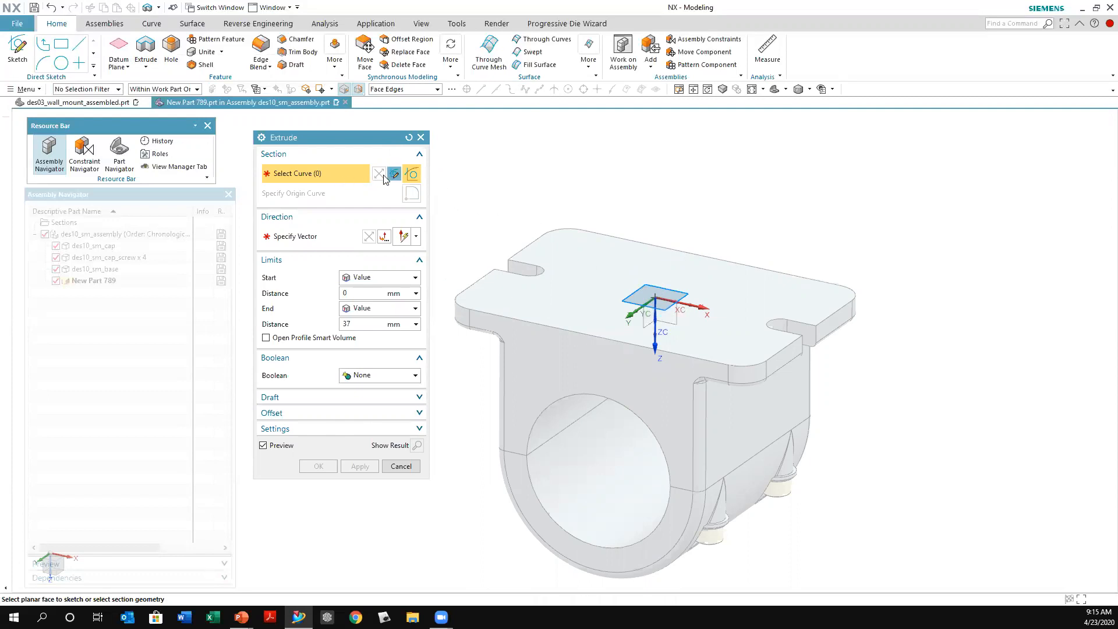
left_click(314, 174)
left_click(402, 465)
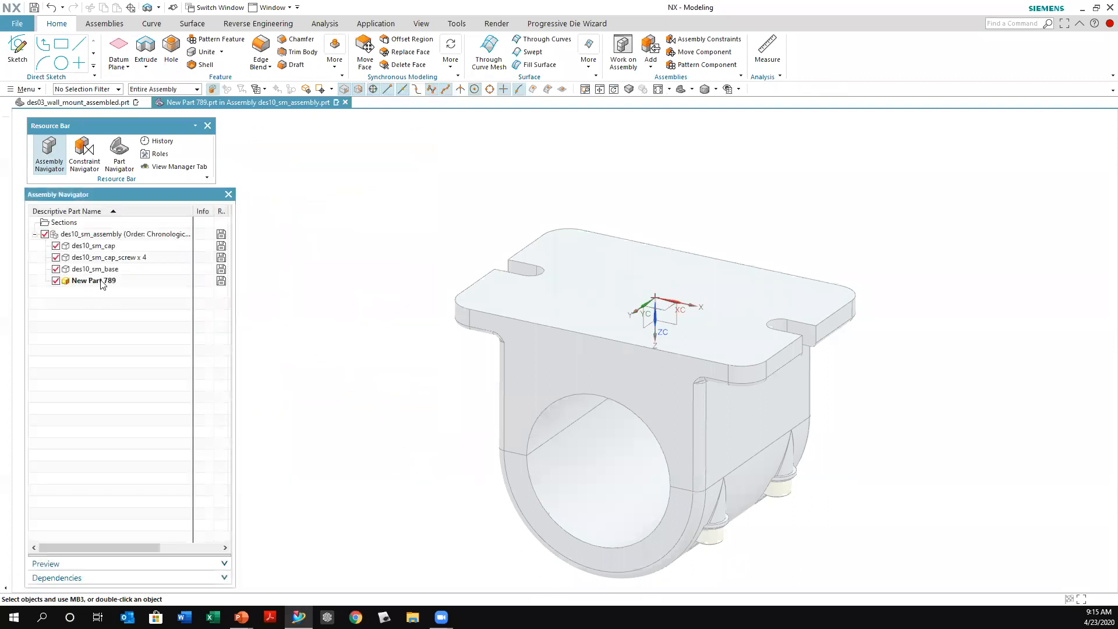
Start an Extrude in New Part 789, enter a sketch on the datum XY plane, and finish it without drawing anything.
left_click(145, 49)
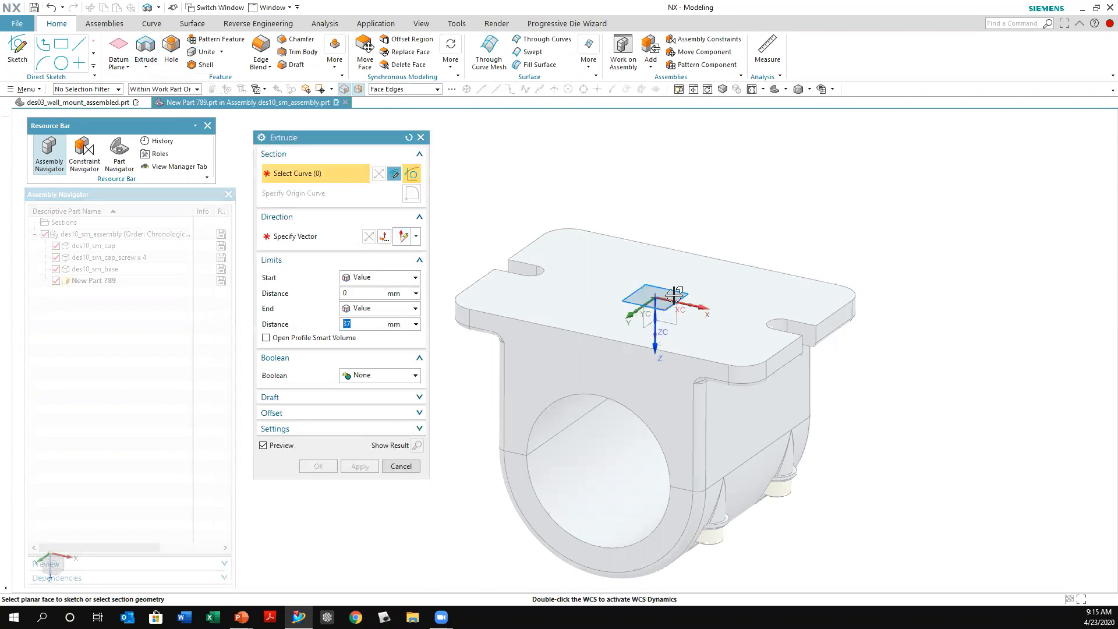
left_click(674, 295)
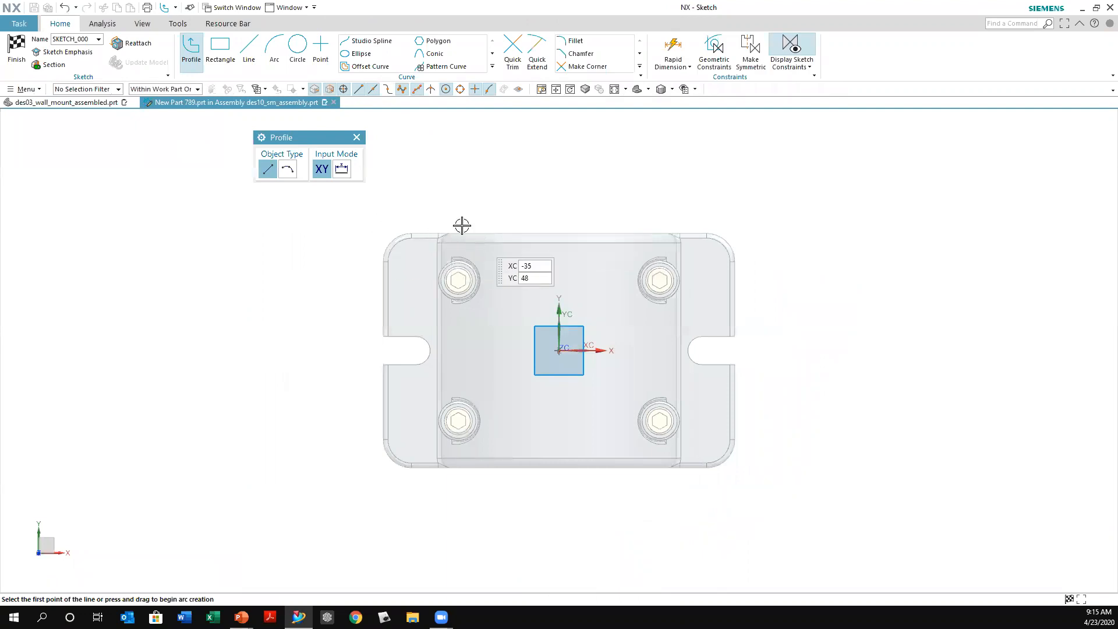
left_click(17, 46)
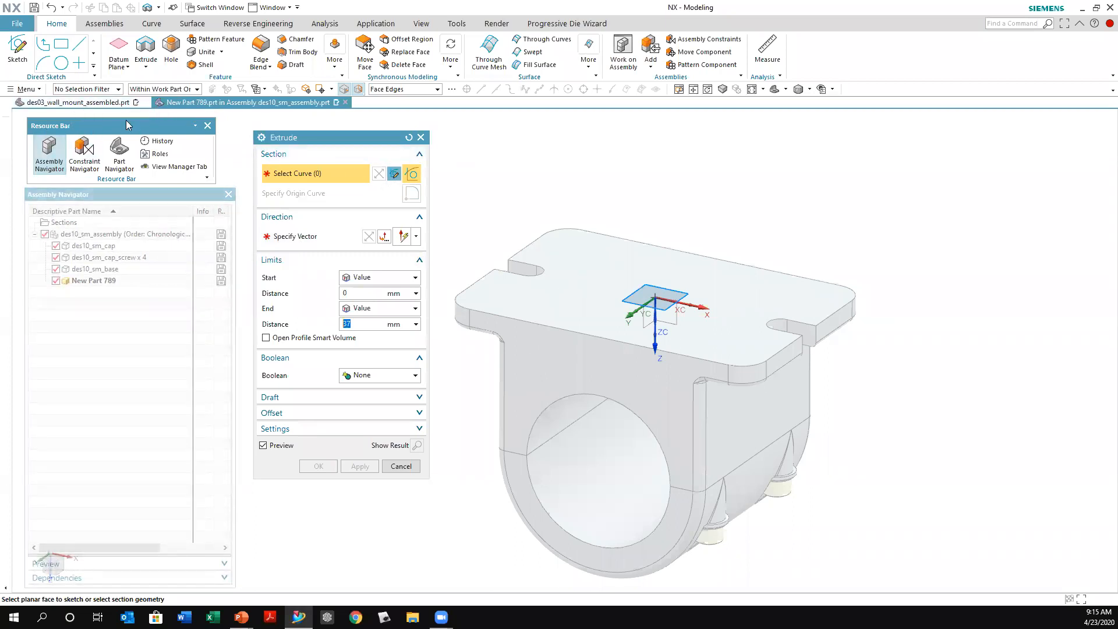
Set the Extrude's selection scope to Entire Assembly and keep the curve rule at Face Edges.
left_click(197, 90)
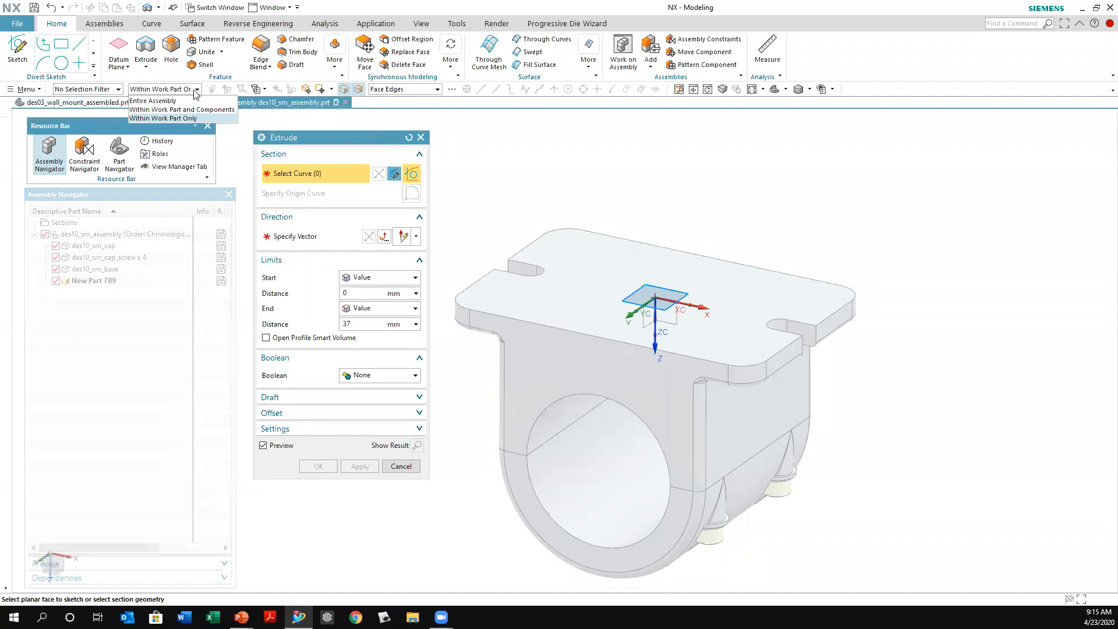
left_click(157, 101)
left_click(382, 91)
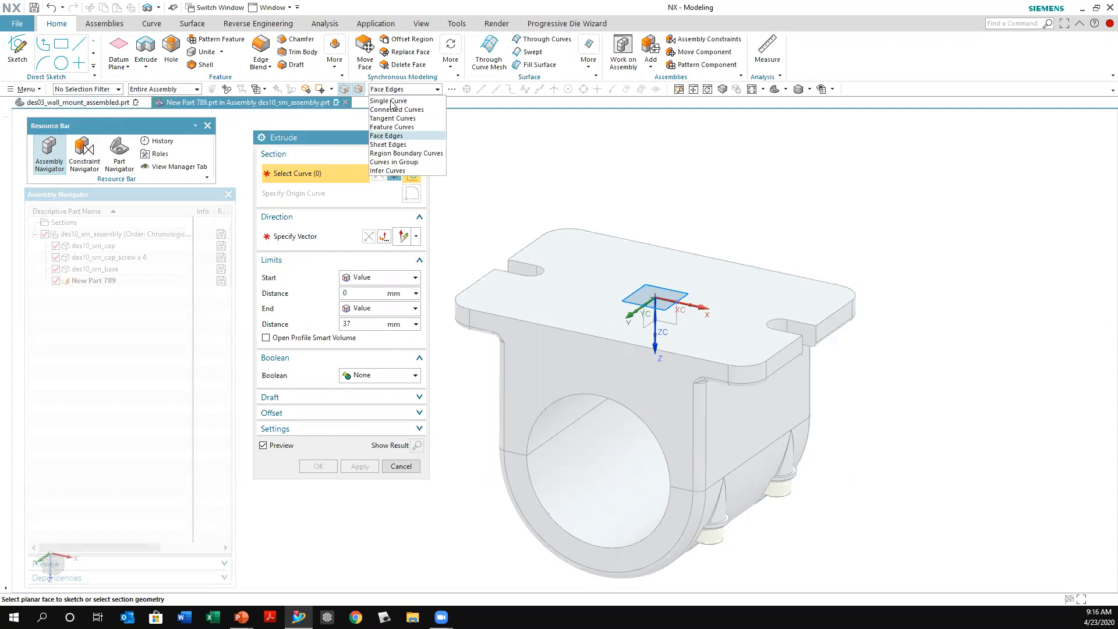
left_click(408, 135)
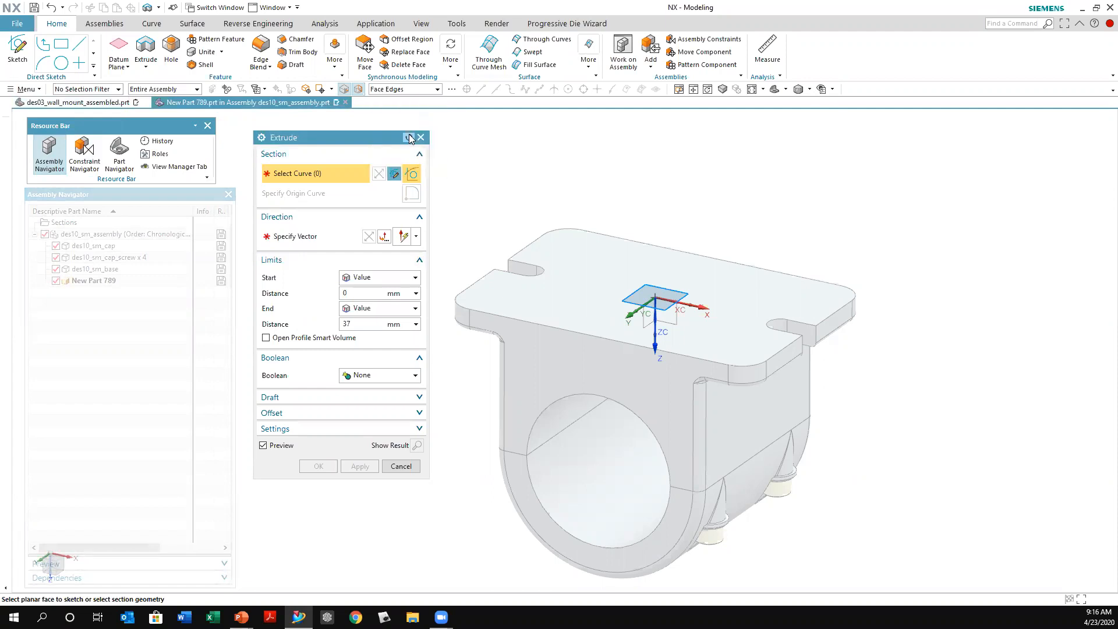
Use the edges of des10_sm_base's flat mounting face as the extrude section and reverse the direction so it extends away from the base.
left_click(589, 270)
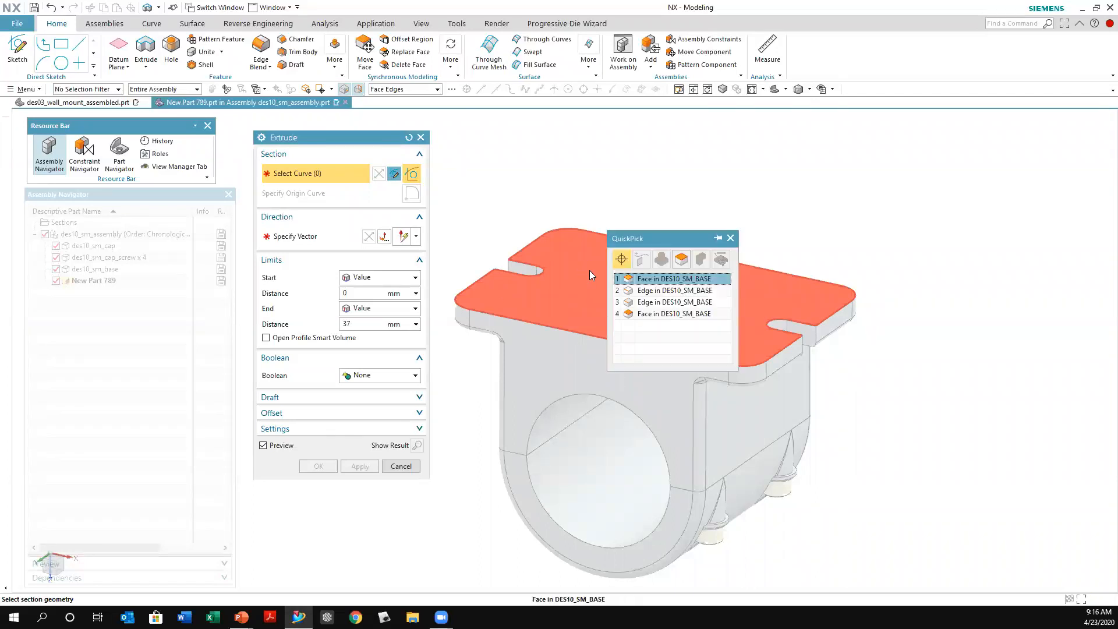
left_click(649, 281)
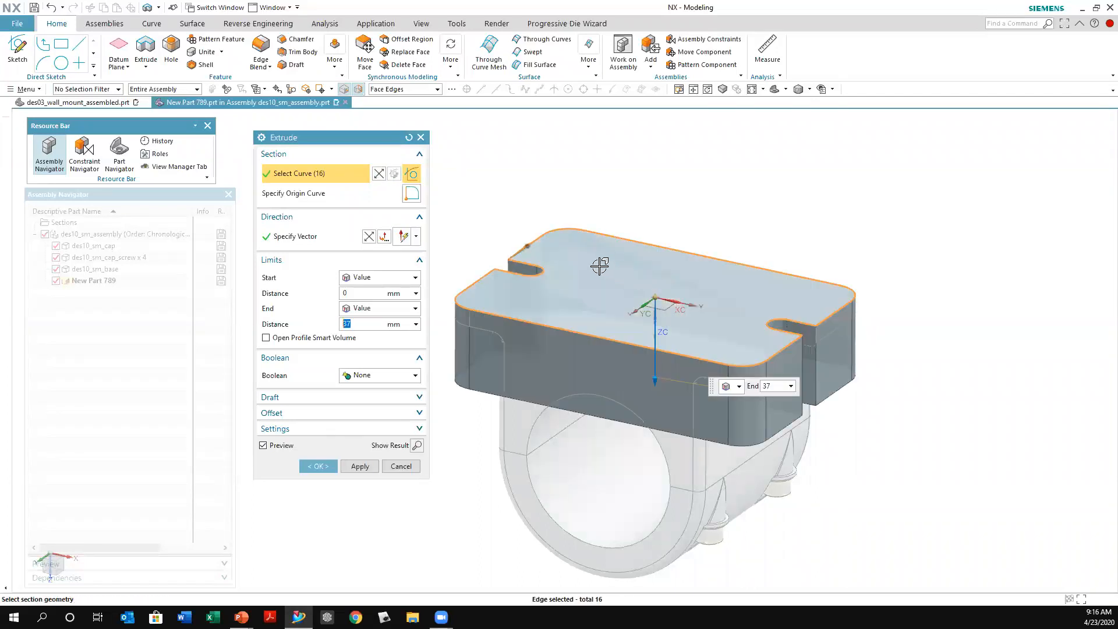
left_click(369, 236)
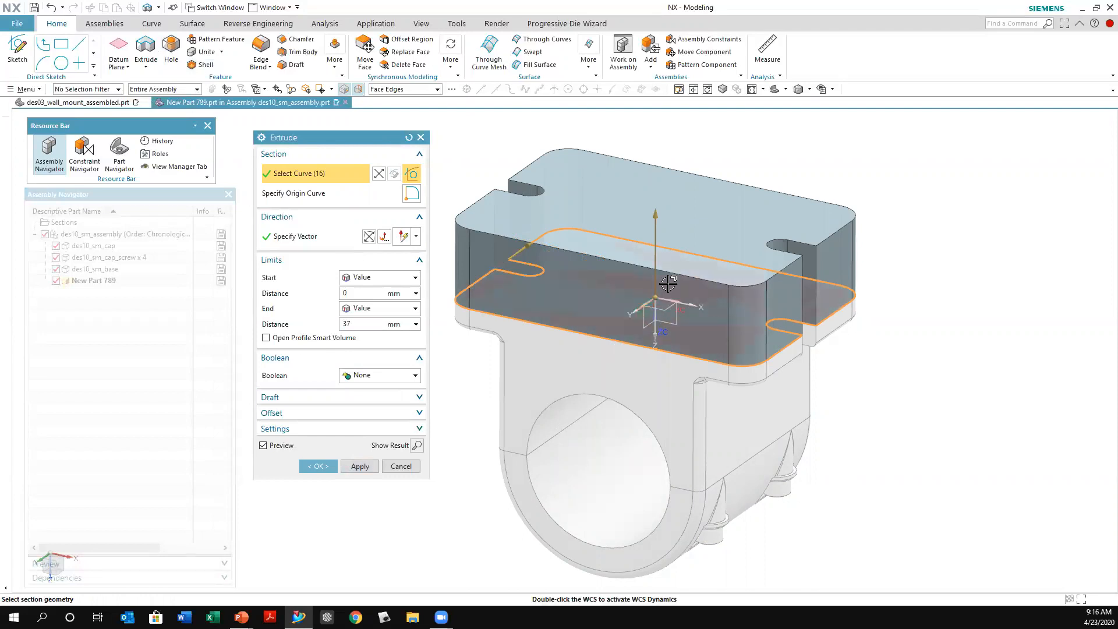
left_click(197, 91)
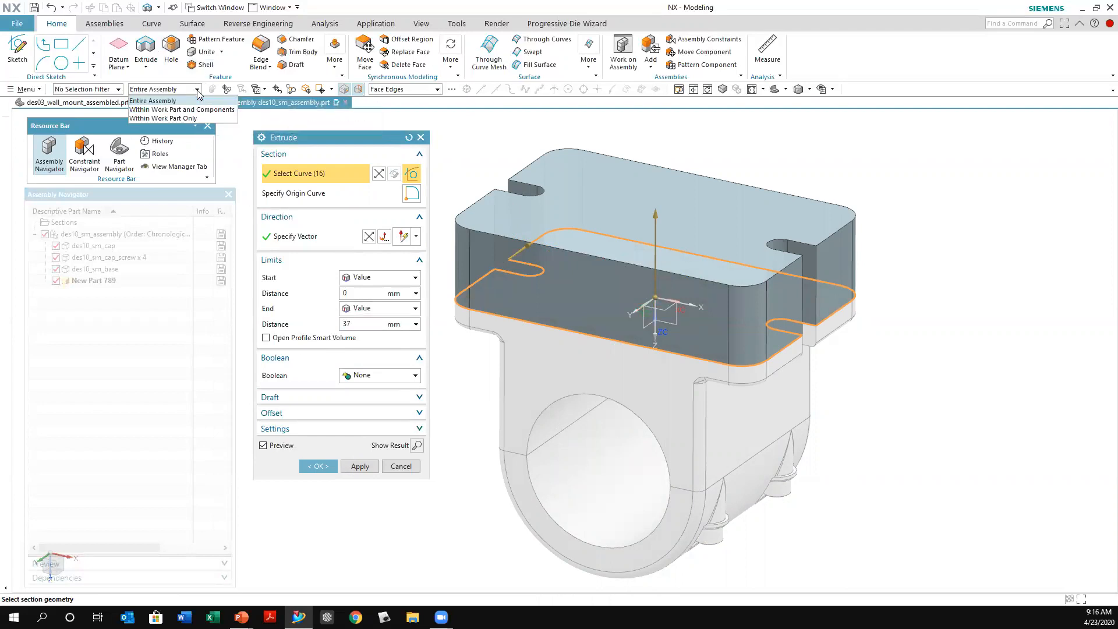
left_click(171, 103)
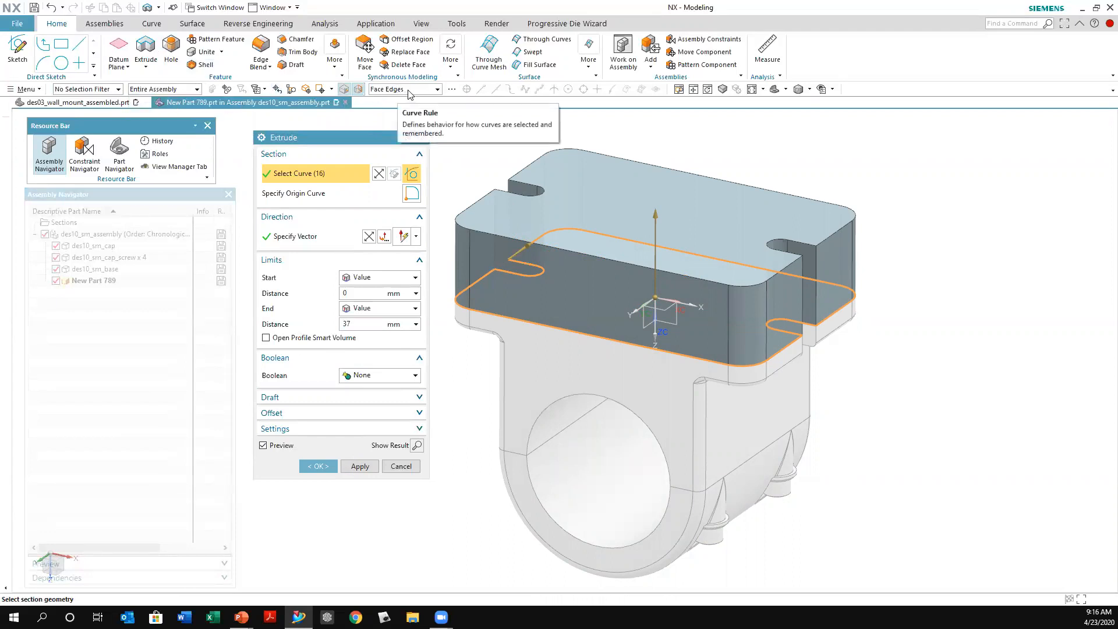
left_click(434, 90)
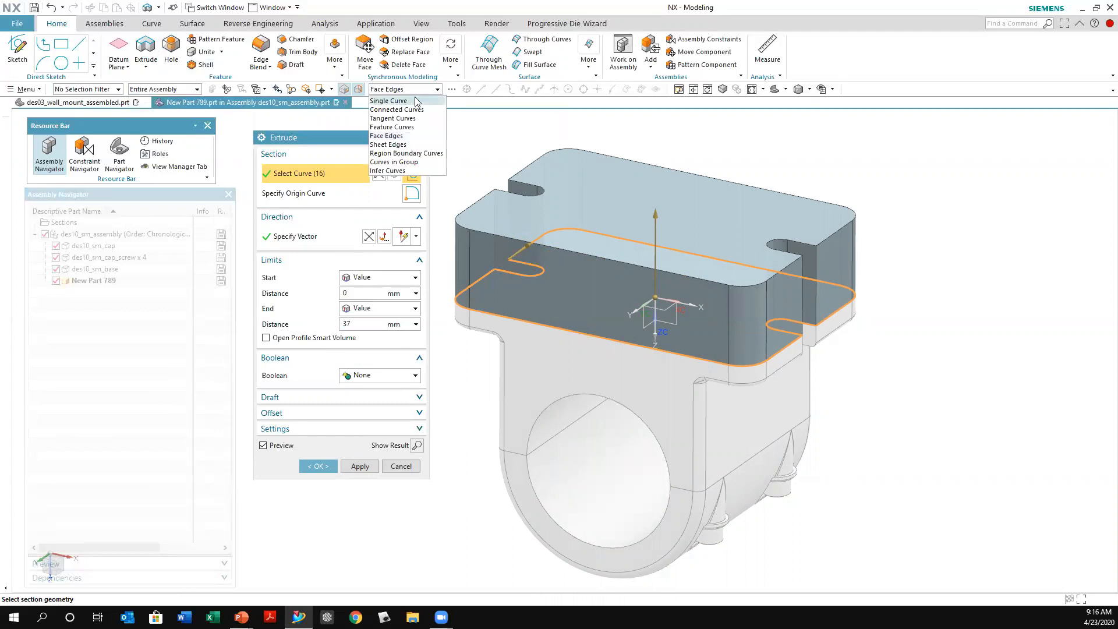
left_click(480, 123)
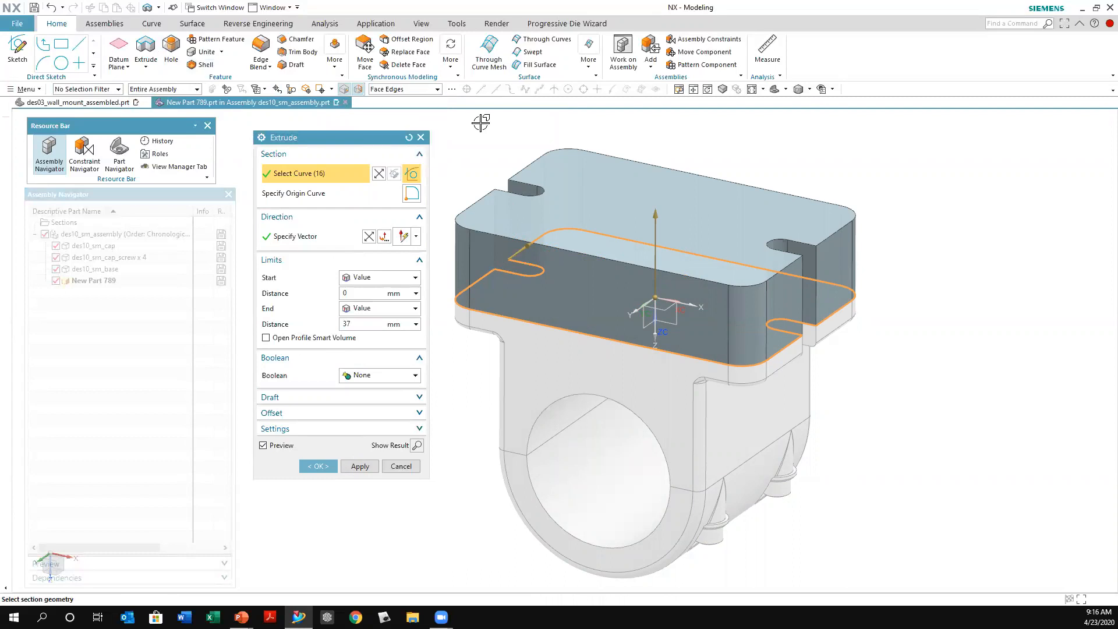
key("Escape")
left_click(577, 239)
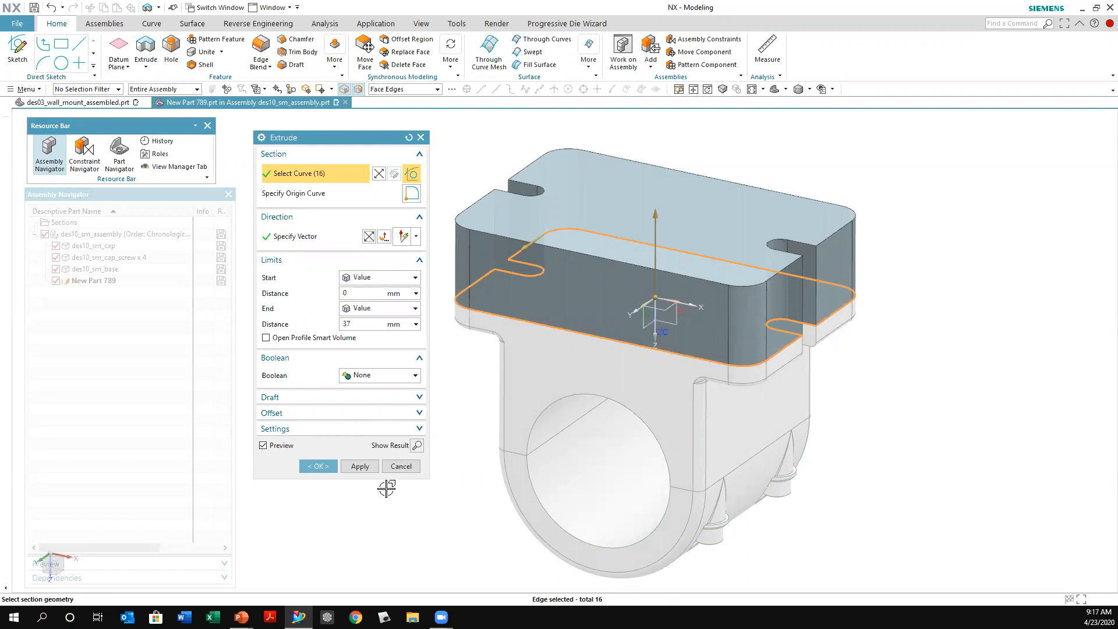
Complete the 37 mm extrusion in New Part 789 and return to working on the displayed assembly.
left_click(332, 466)
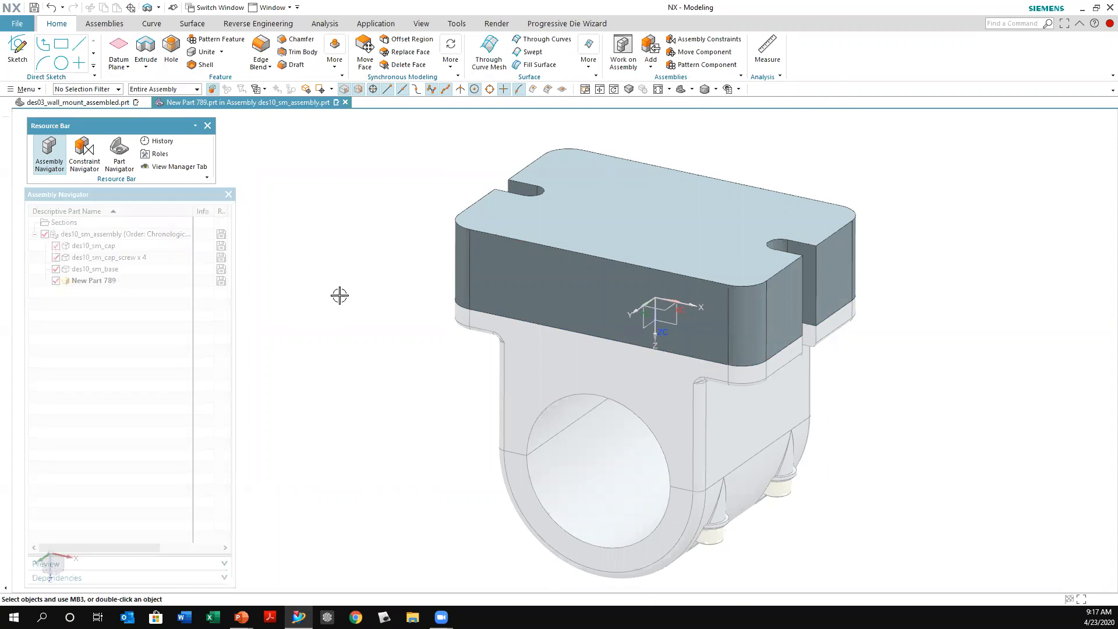
right_click(351, 242)
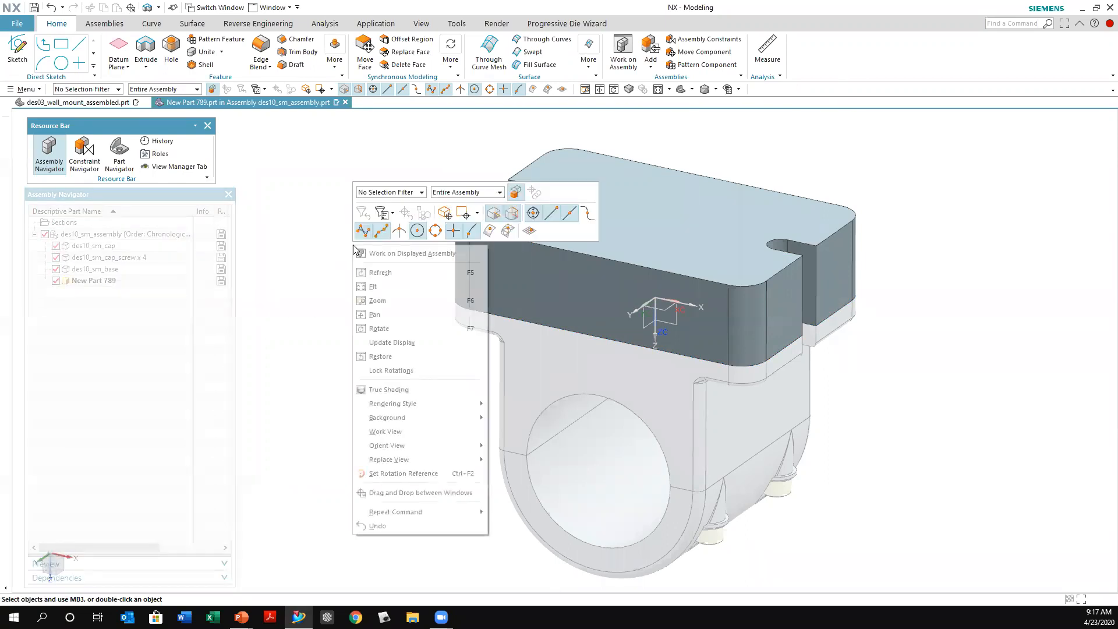
left_click(384, 254)
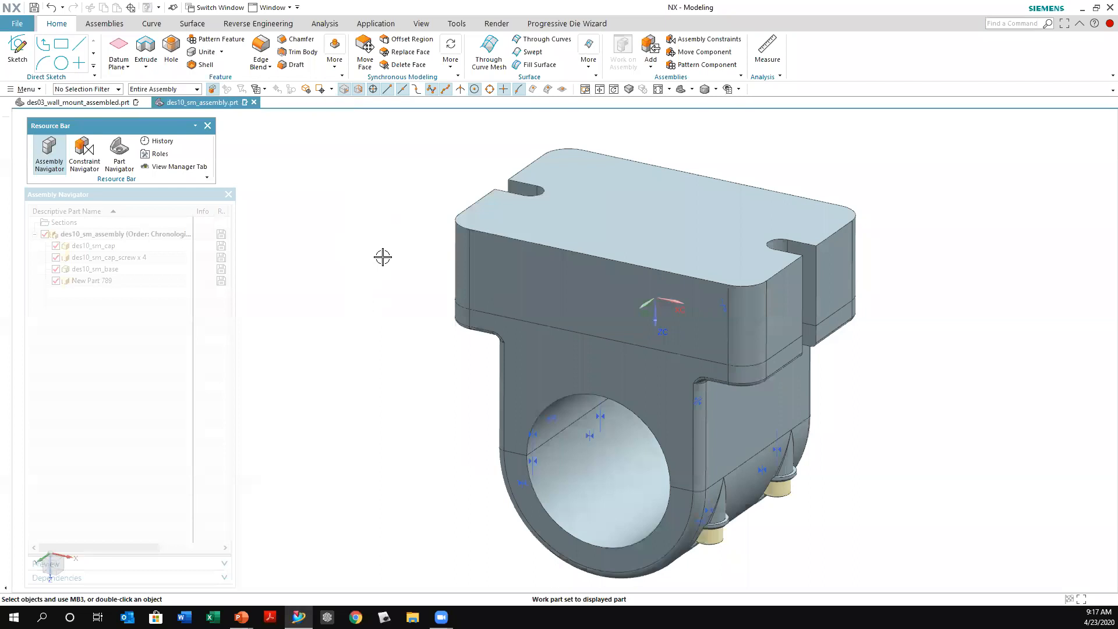
left_click(85, 282)
key("Escape")
Switch to the PowerPoint slide show and review the slides on designing in the context of an assembly, including the associativity method.
key("alt+Tab")
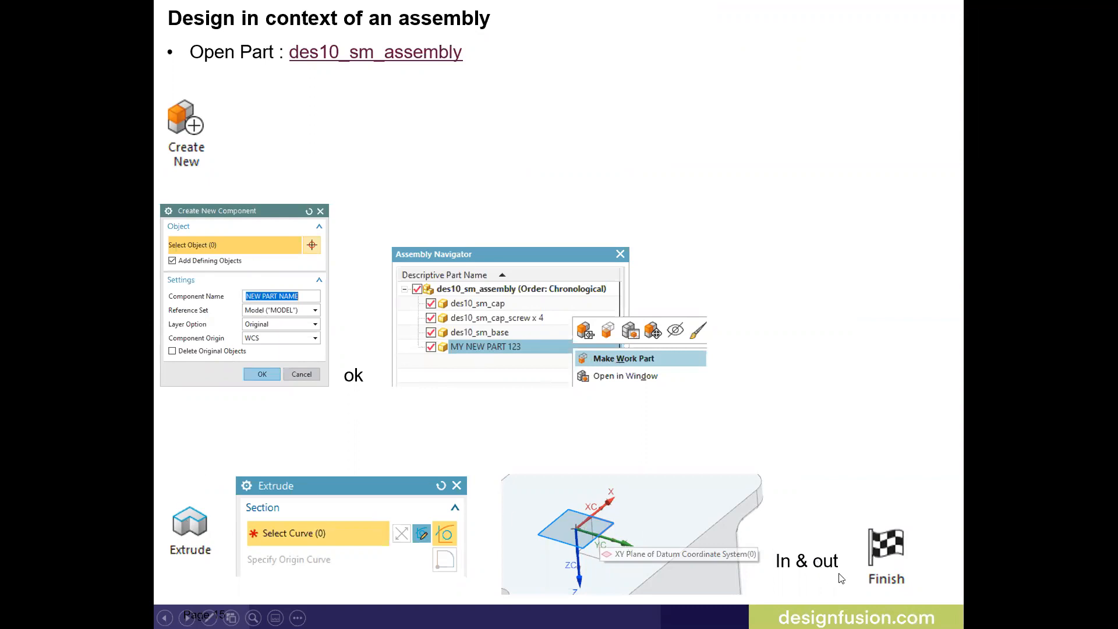
left_click(769, 485)
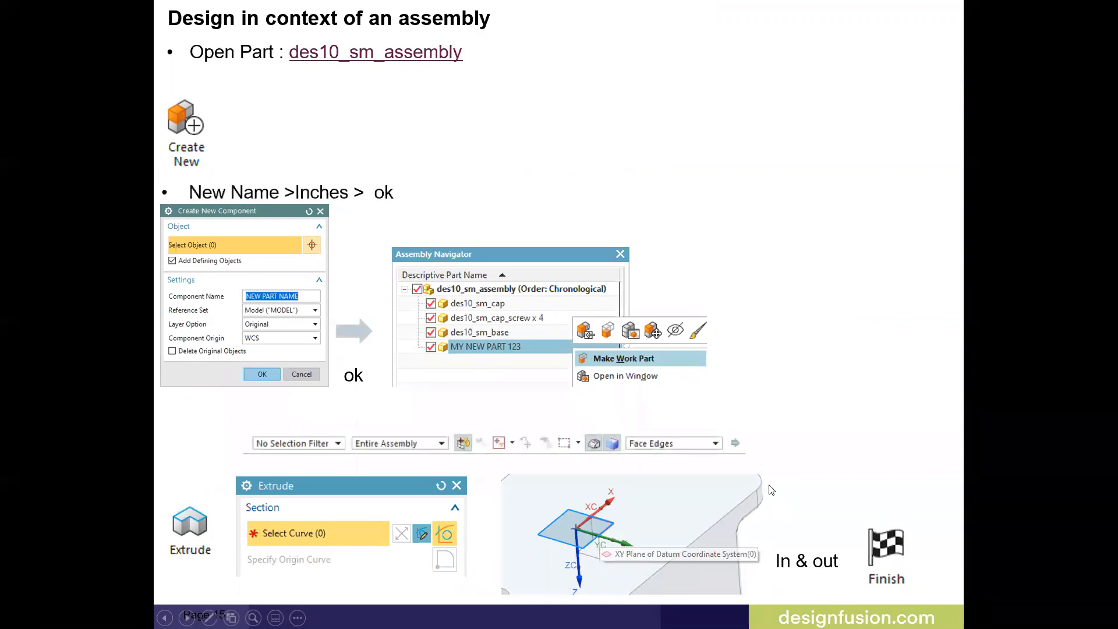
scroll(769, 484, "down", 2)
scroll(763, 482, "up", 2)
left_click(860, 347)
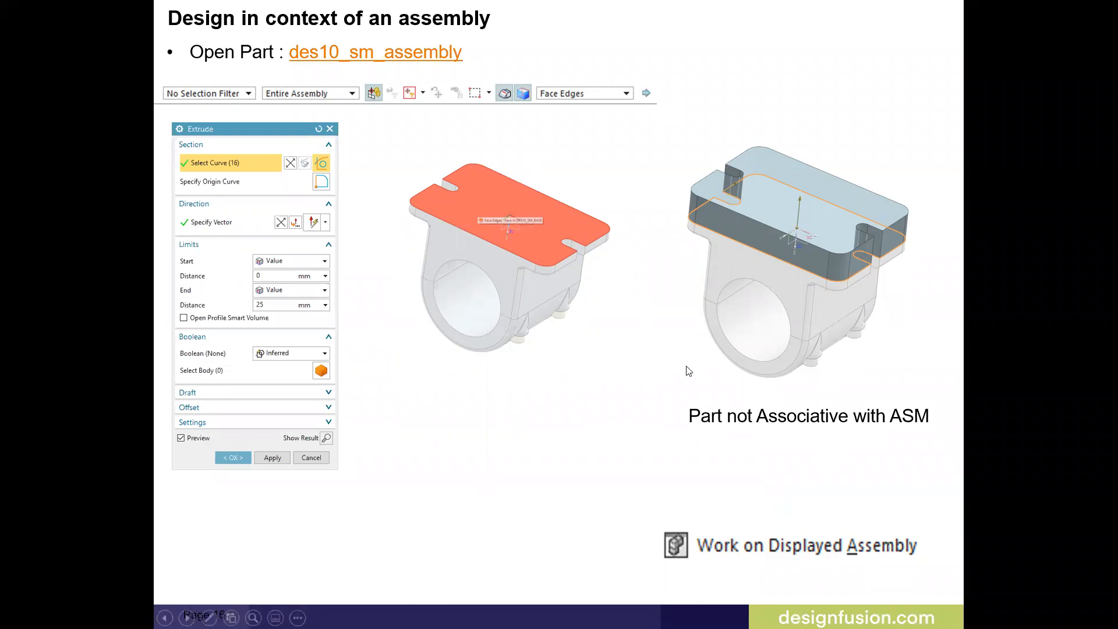
left_click(658, 335)
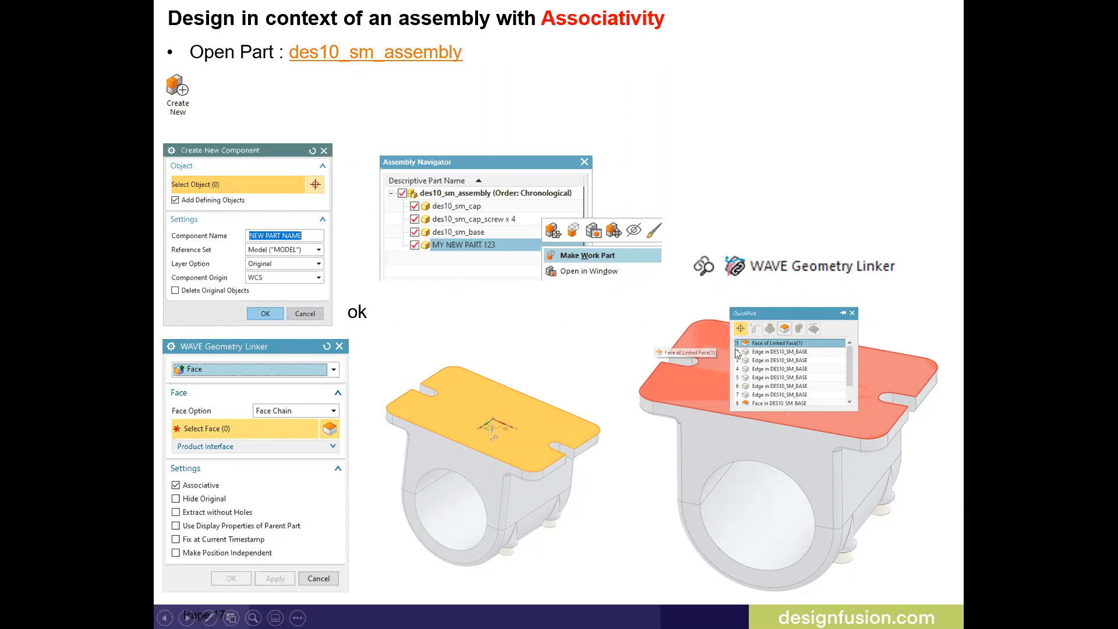
left_click(708, 319)
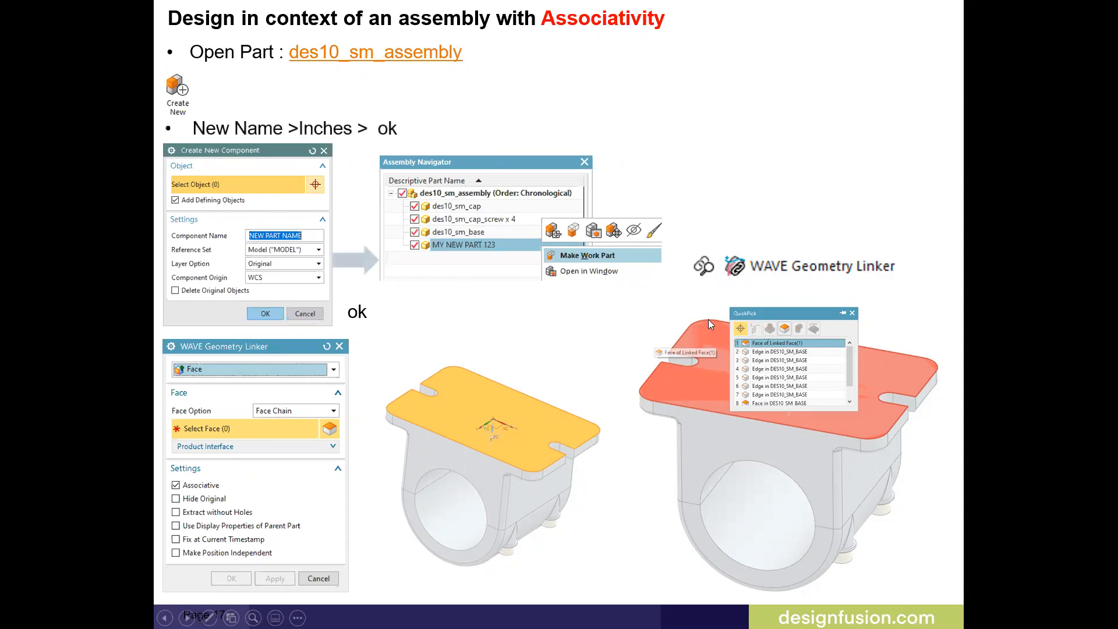
left_click(708, 319)
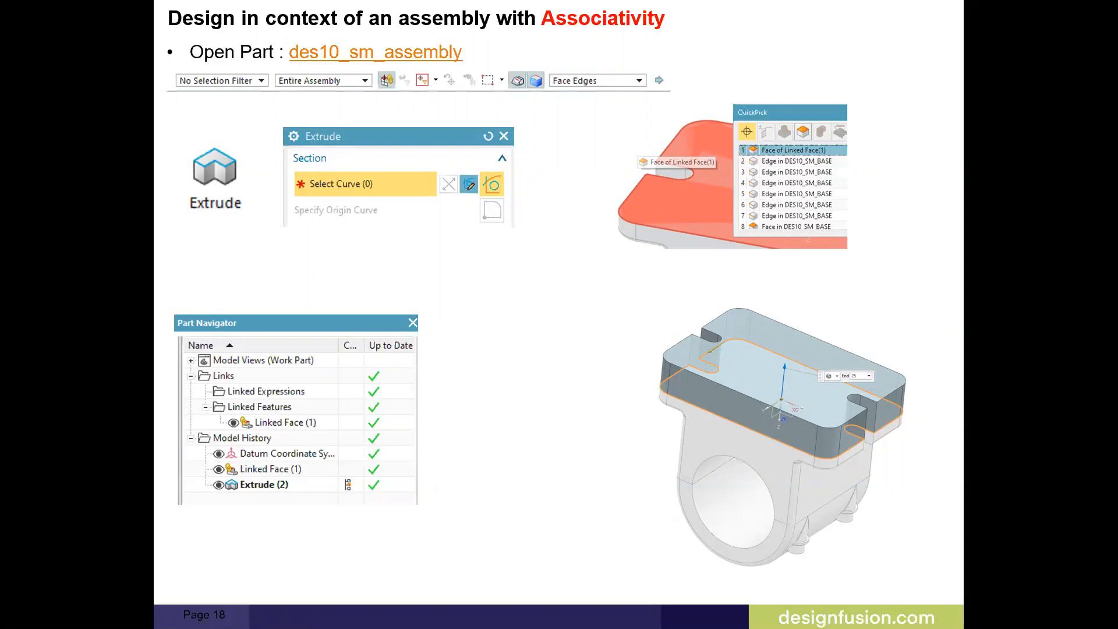
Switch back to NX and delete the New Part 789 component from des10_sm_assembly.
key("super+Tab")
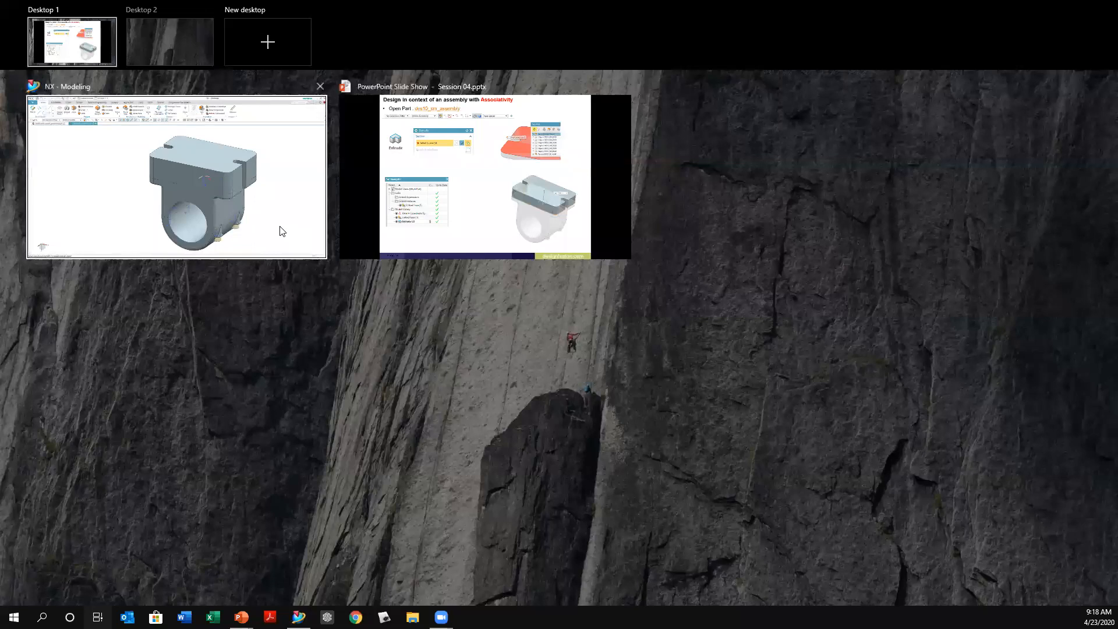
left_click(281, 231)
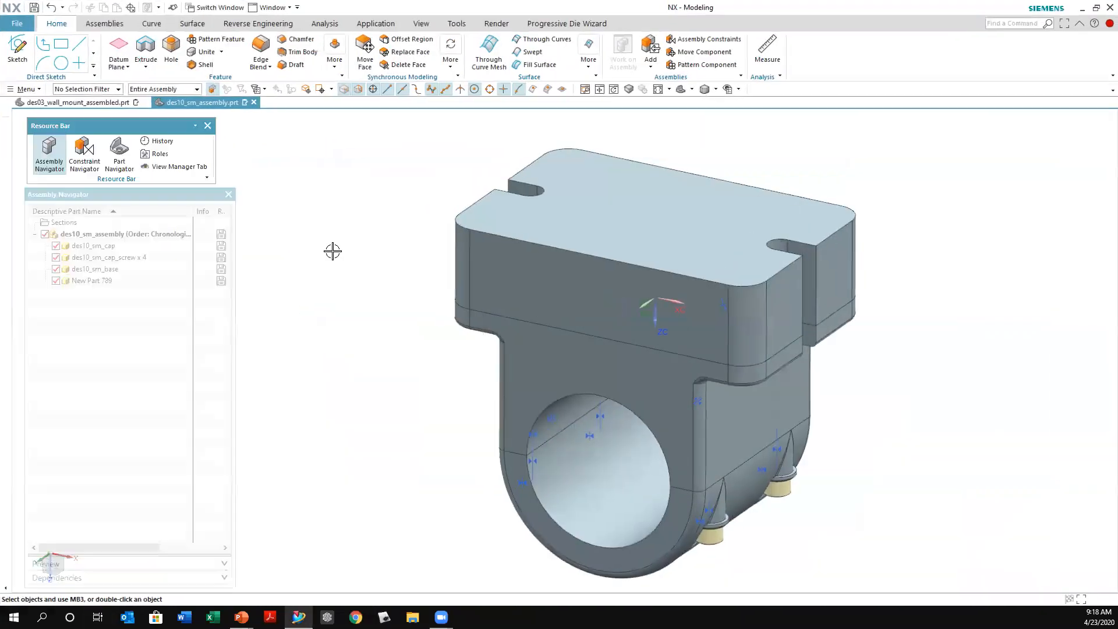
left_click(107, 281)
right_click(107, 281)
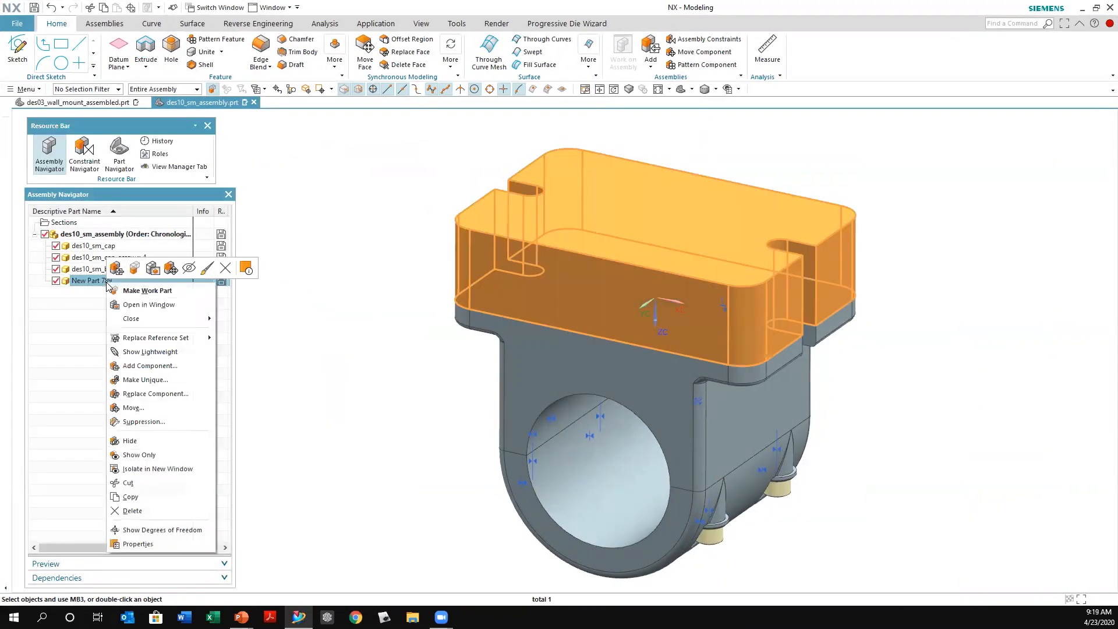
left_click(130, 504)
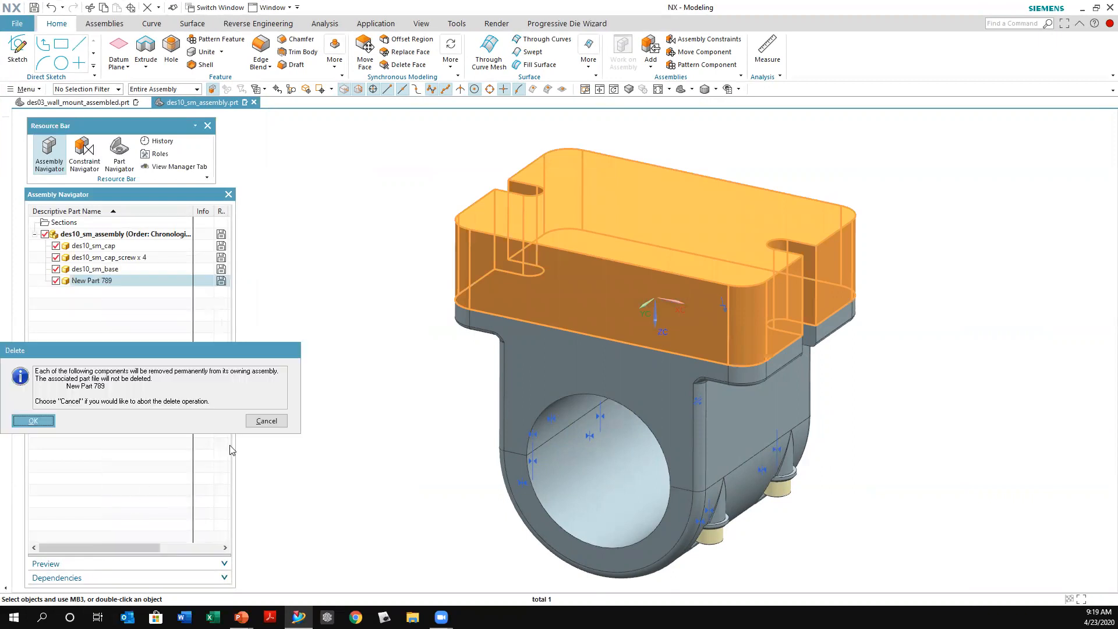
left_click(55, 419)
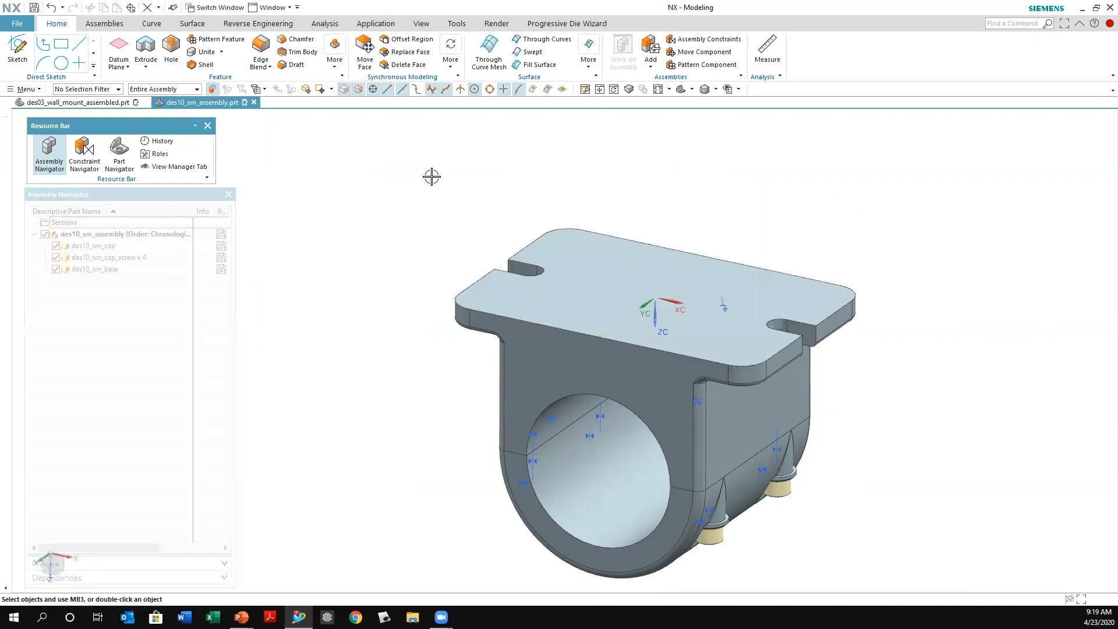
Create an empty component named New Part 1234567 from the millimetre Model template, keeping the default component settings.
mouse_move(361, 197)
middle_mouse_down()
mouse_move(386, 219)
mouse_move(372, 207)
middle_mouse_up()
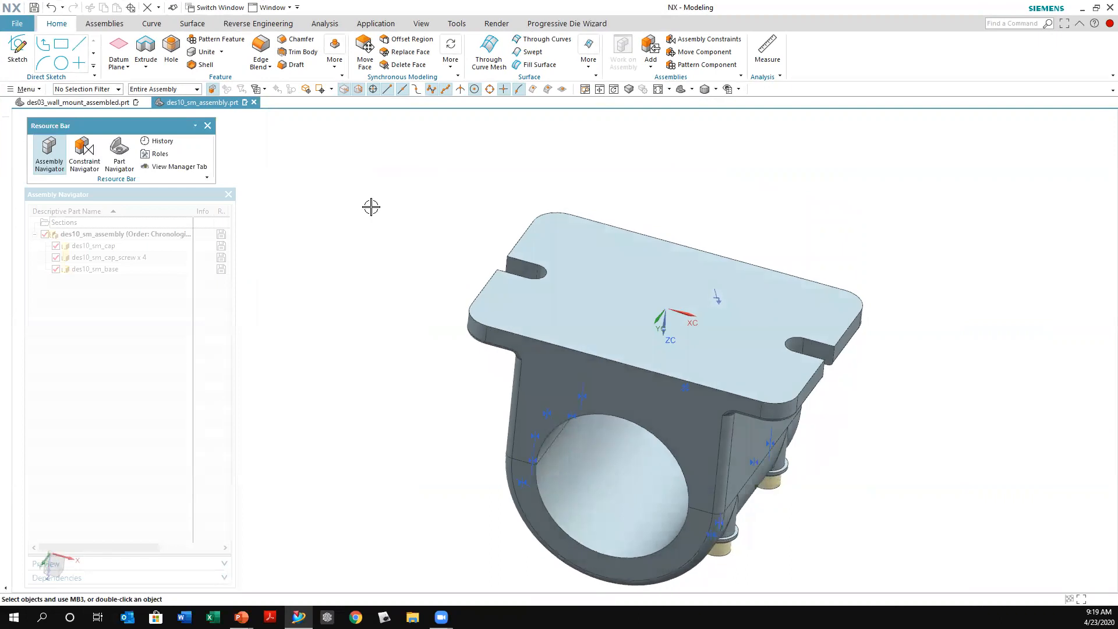
left_click(105, 26)
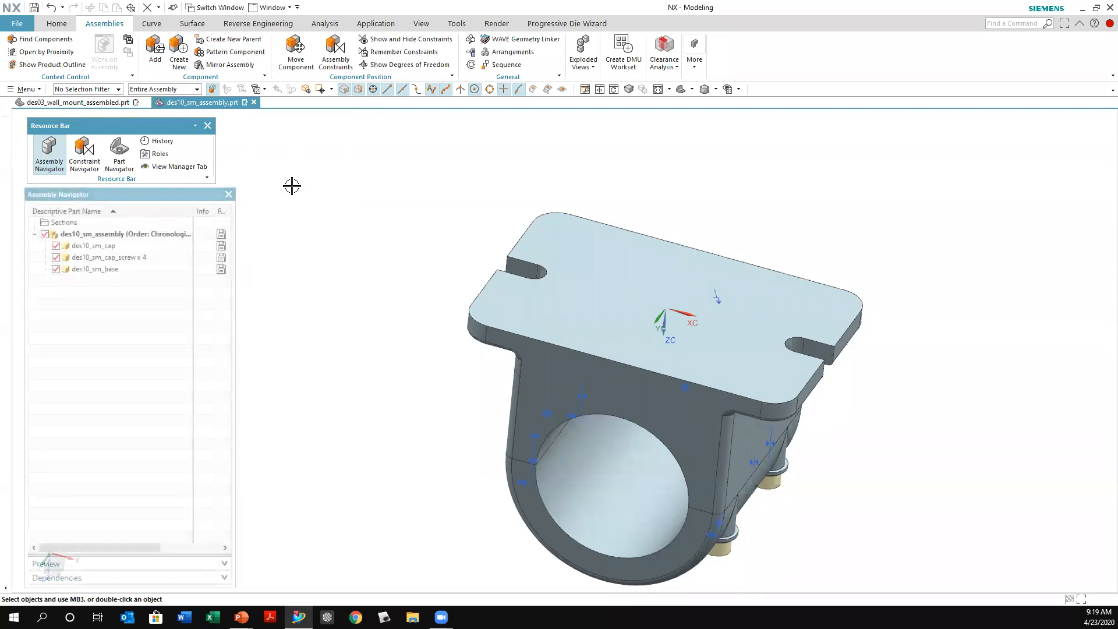
left_click(179, 53)
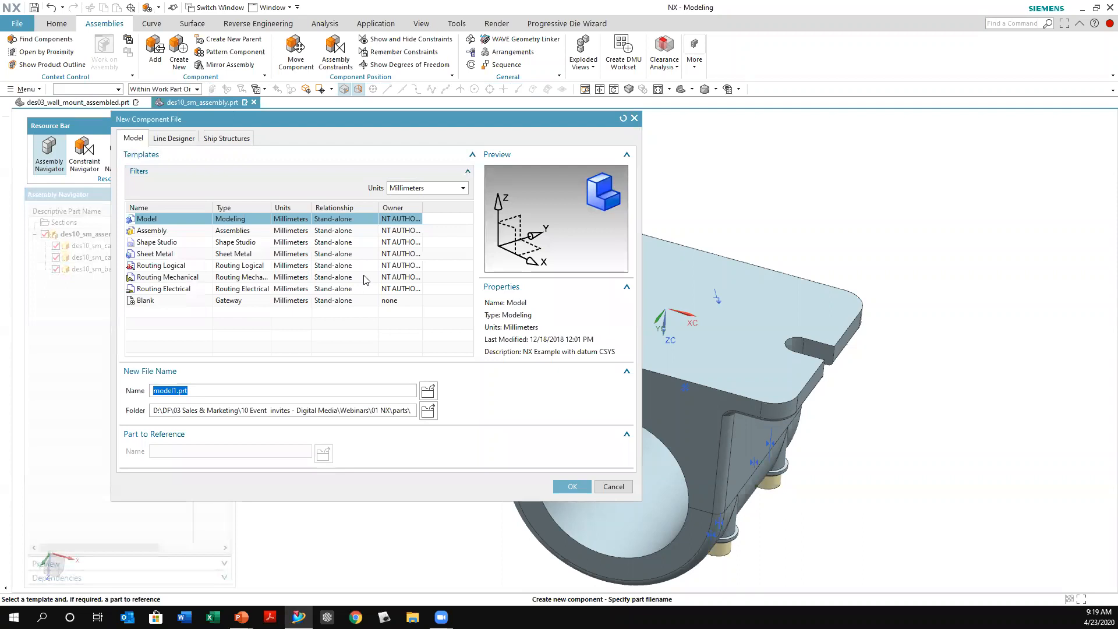
type("New Part 1234567")
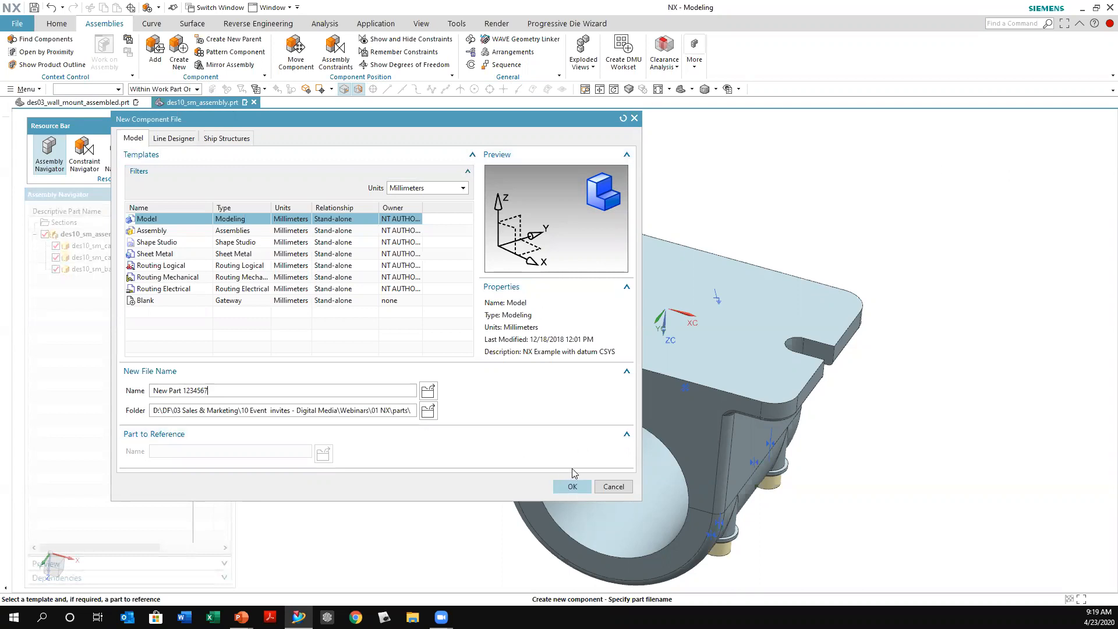
left_click(572, 486)
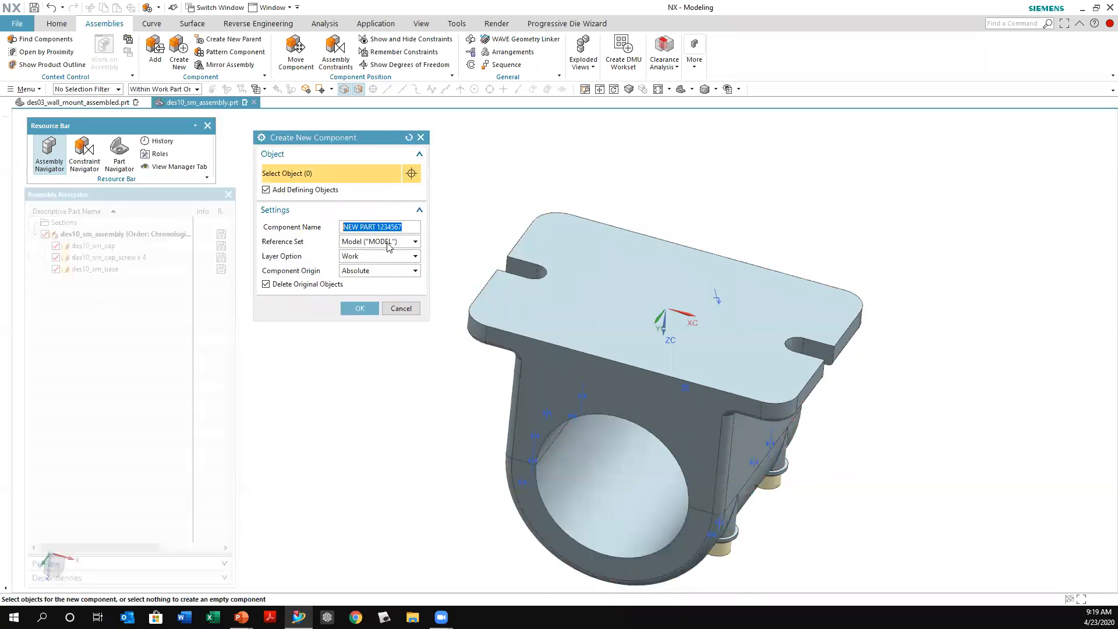
left_click(363, 308)
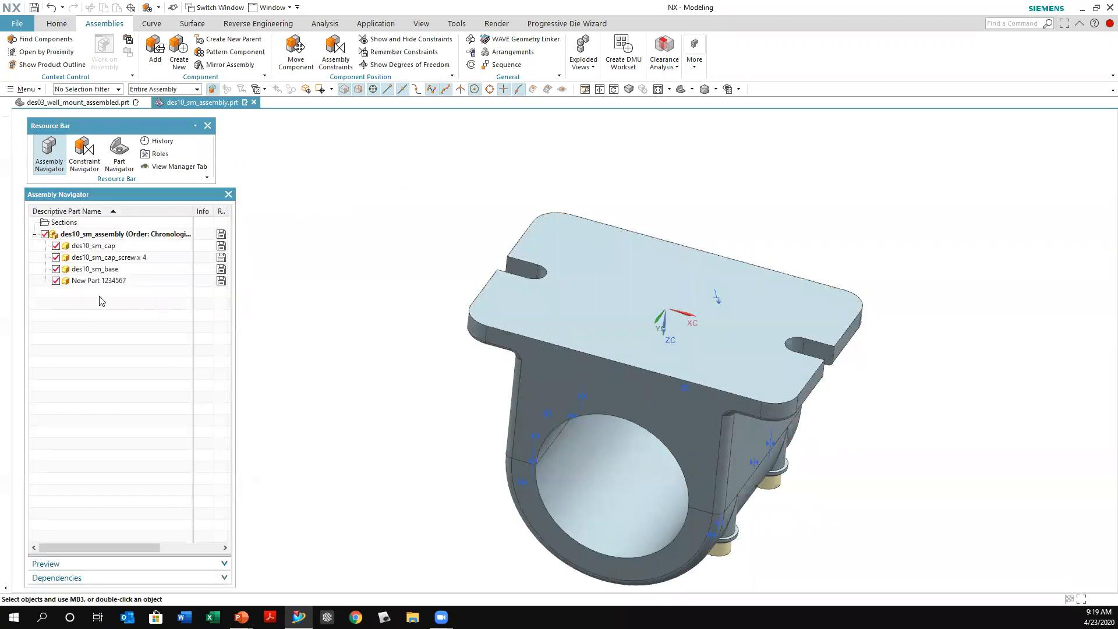
Make the New Part 1234567 component the work part within the assembly.
left_click(111, 281)
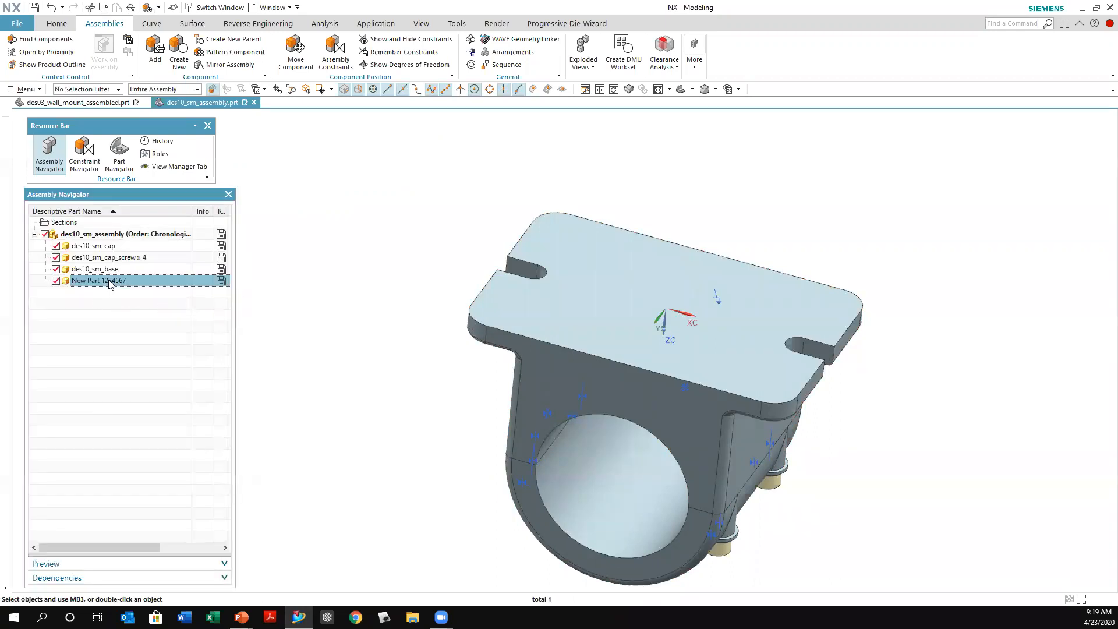
right_click(108, 279)
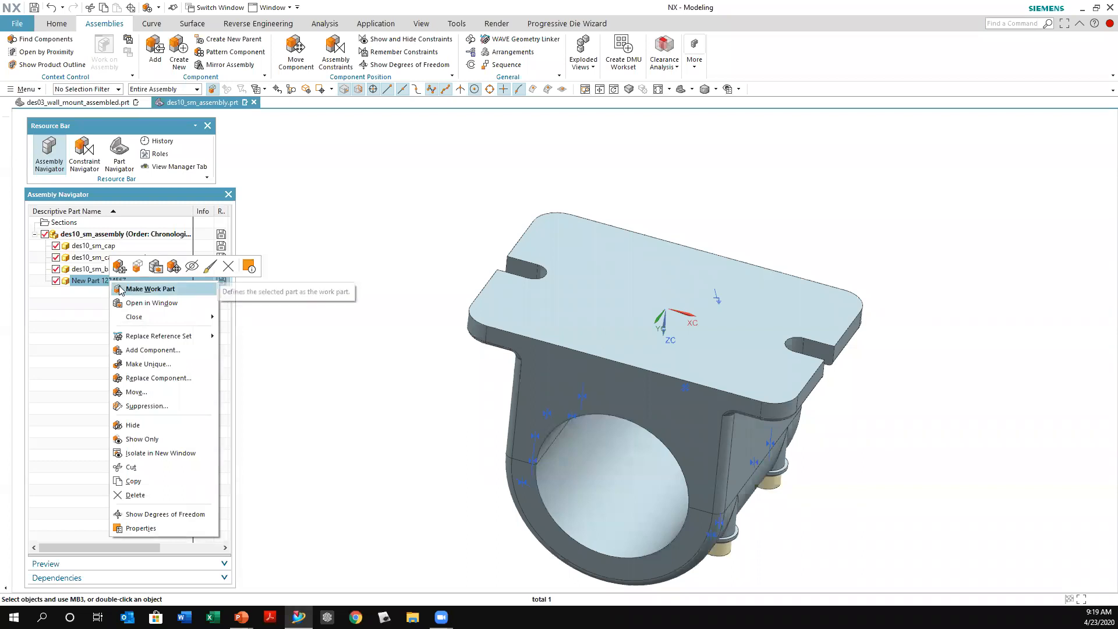
left_click(121, 290)
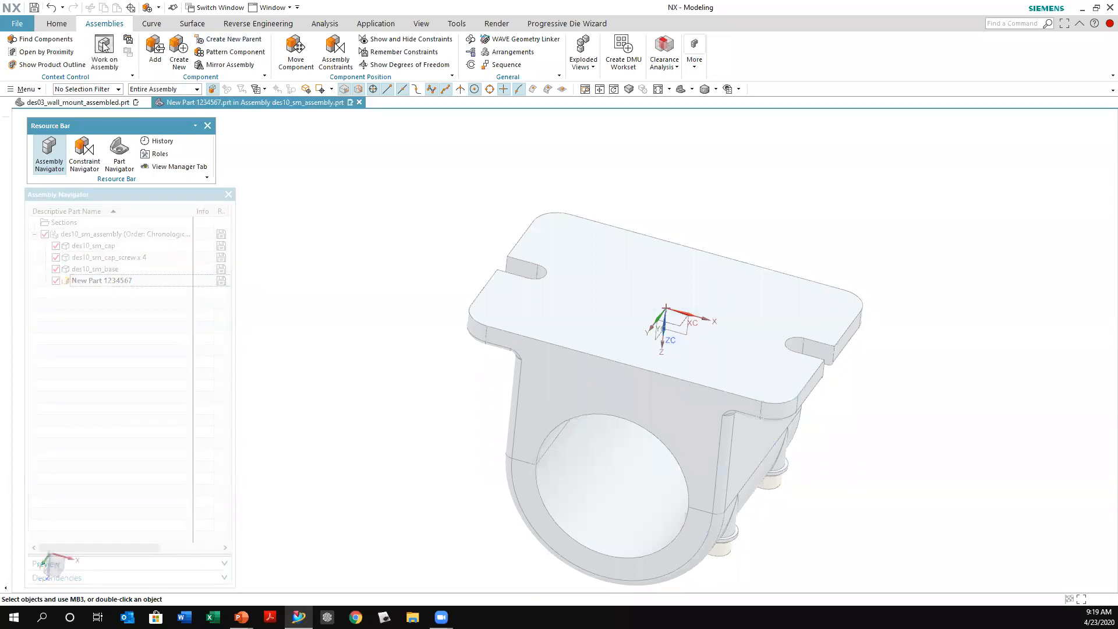
Link des10_sm_base's flat mounting face associatively into New Part 1234567 with the WAVE Geometry Linker, using the Face type and Face Chain option.
left_click(56, 24)
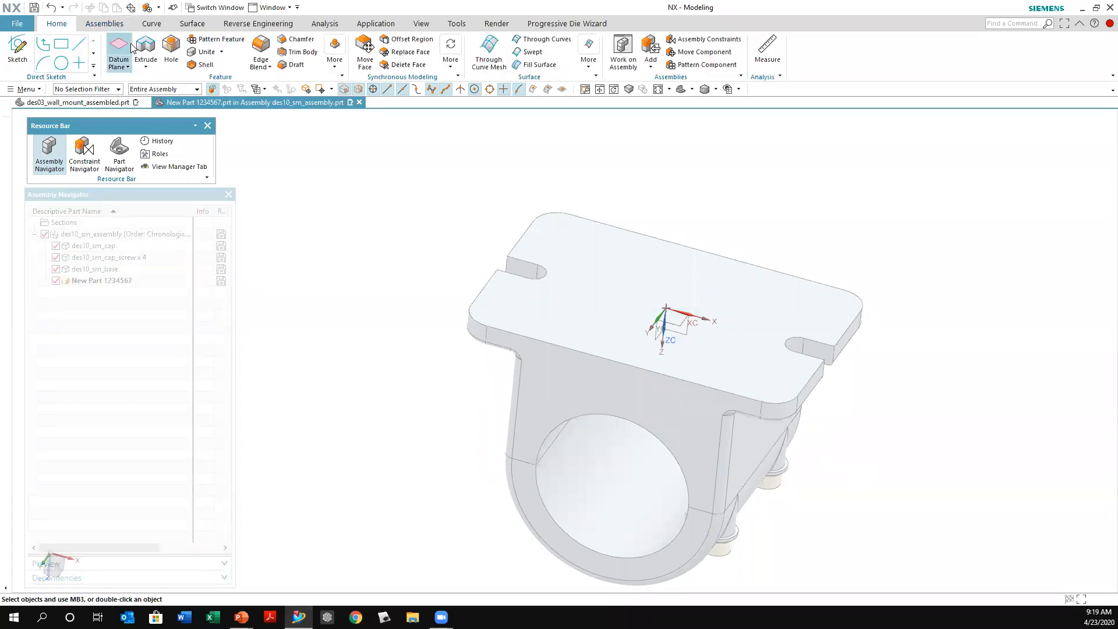
left_click(104, 23)
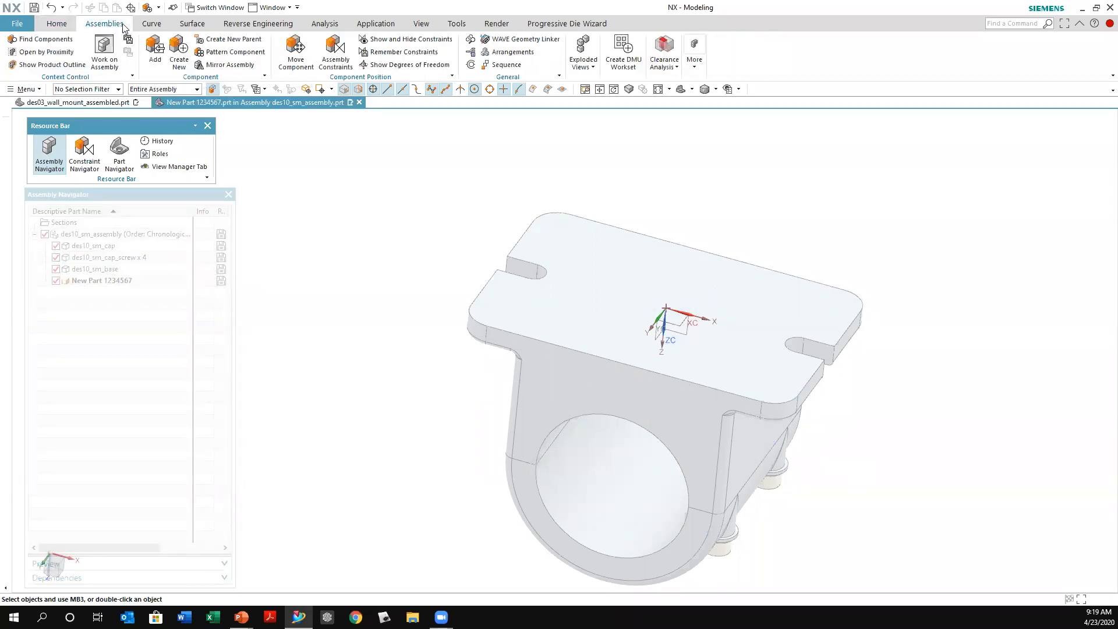
left_click(502, 40)
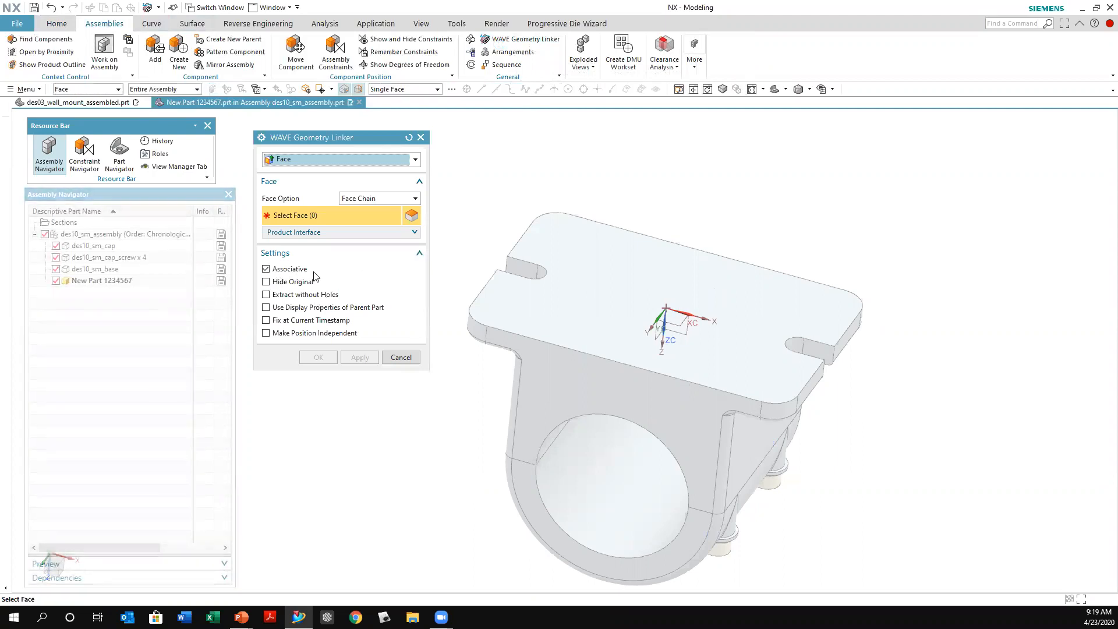
left_click(570, 308)
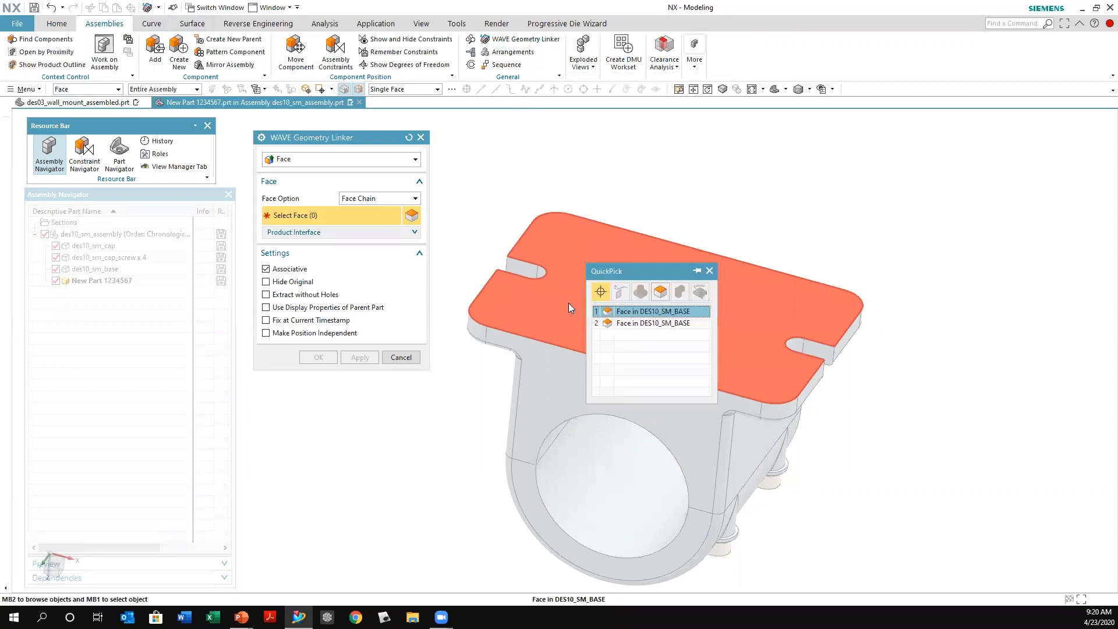
left_click(631, 312)
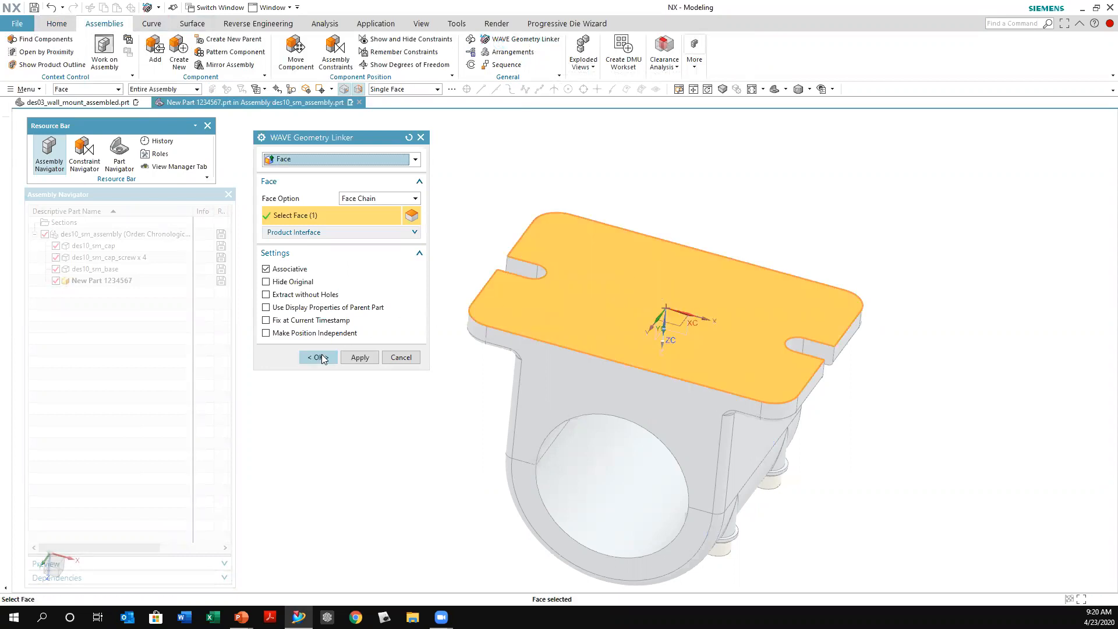
left_click(320, 356)
left_click(315, 357)
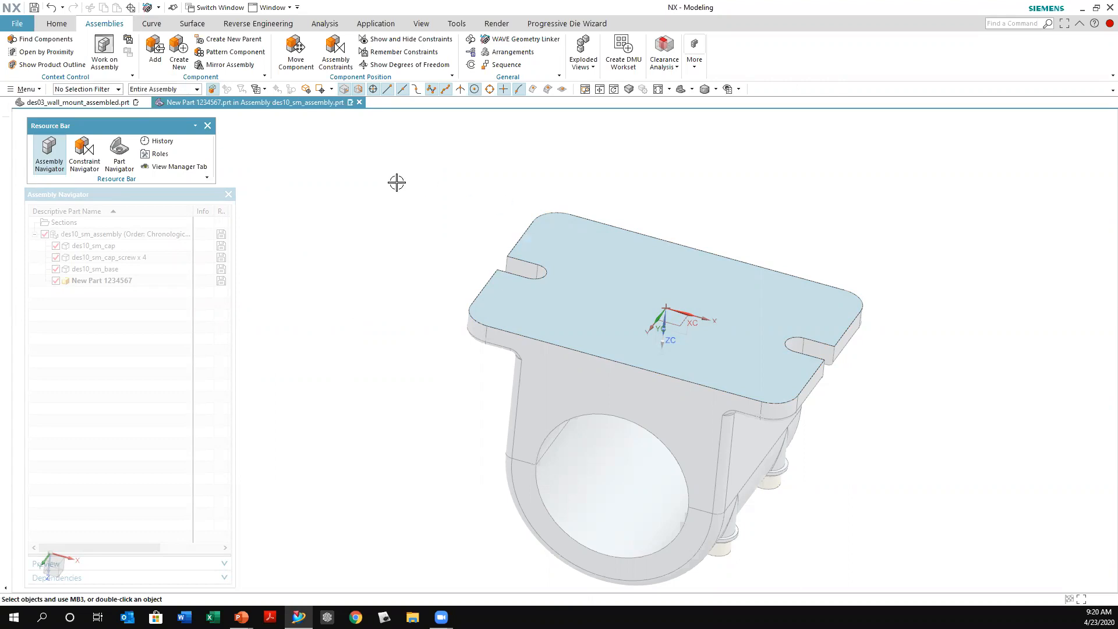
Extrude the edges of the linked face in New Part 1234567 from 0 to 39 mm away from the base, with no Boolean.
left_click(61, 26)
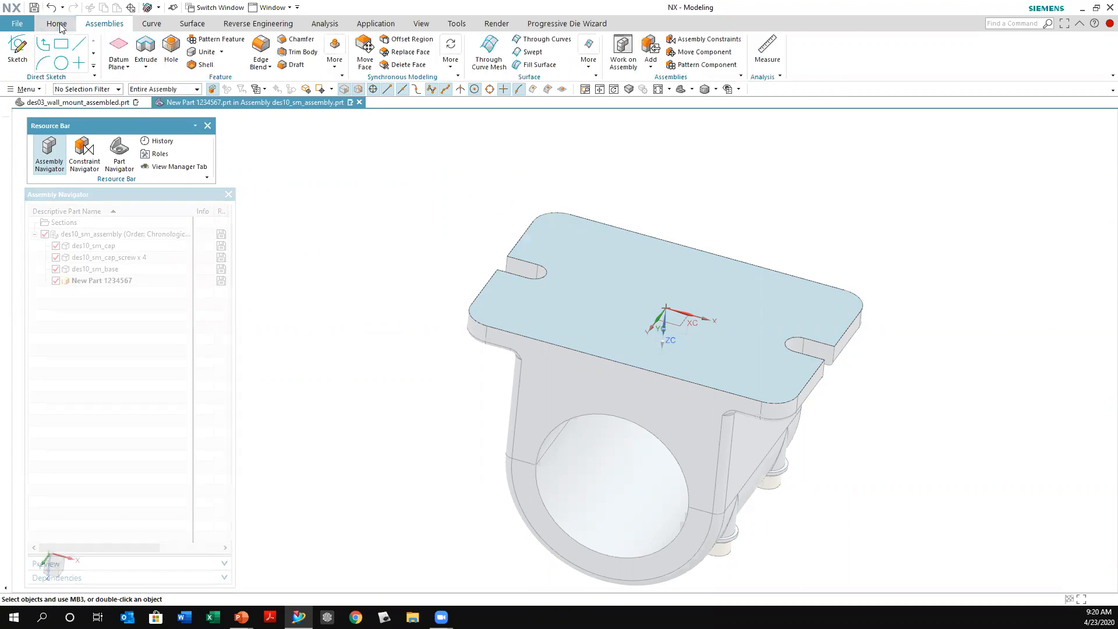
left_click(146, 46)
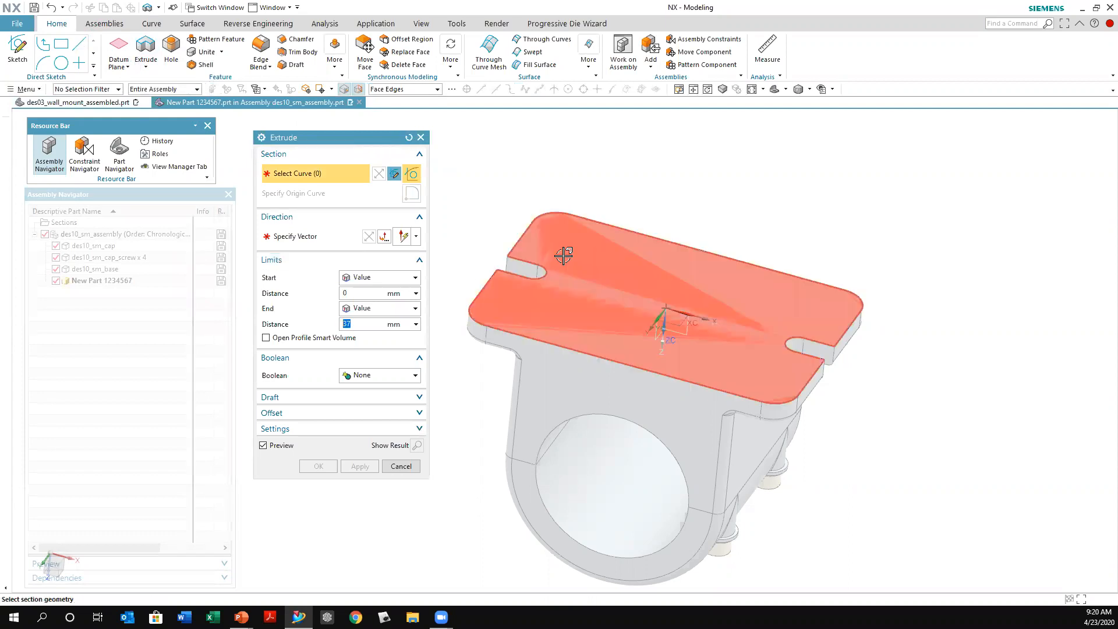
mouse_move(604, 252)
middle_mouse_down()
mouse_move(611, 242)
mouse_move(609, 259)
middle_mouse_up()
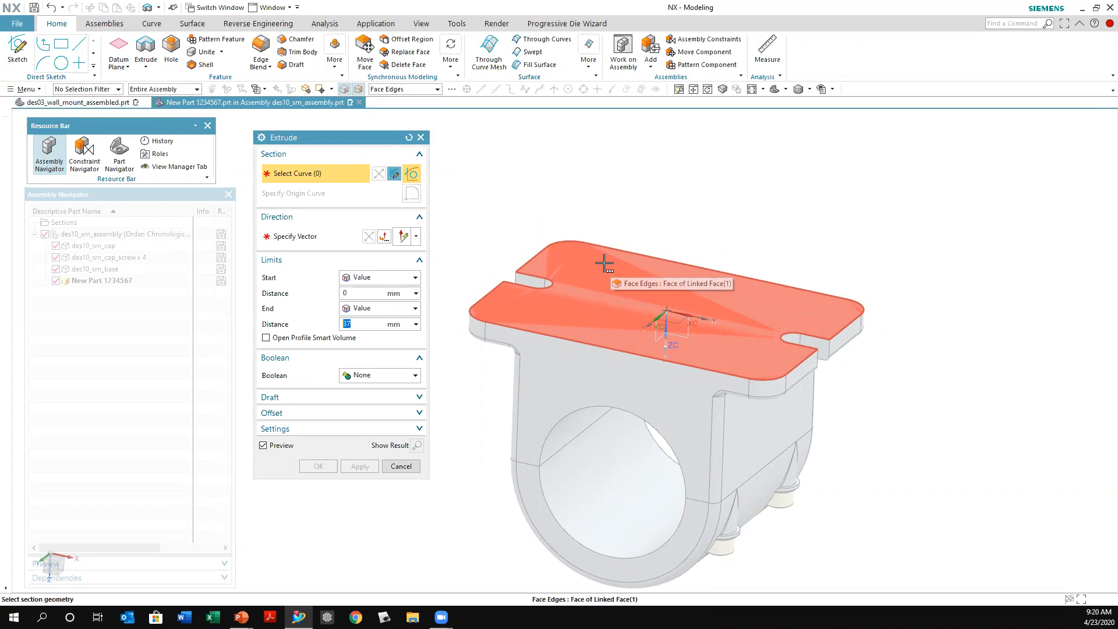
left_click(605, 265)
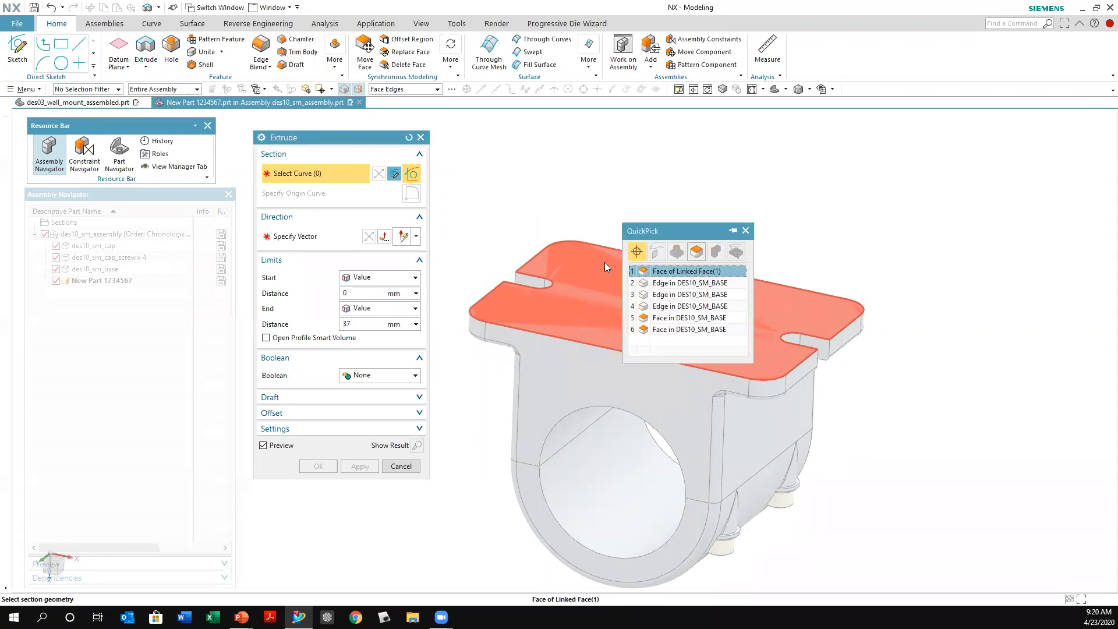
left_click(672, 272)
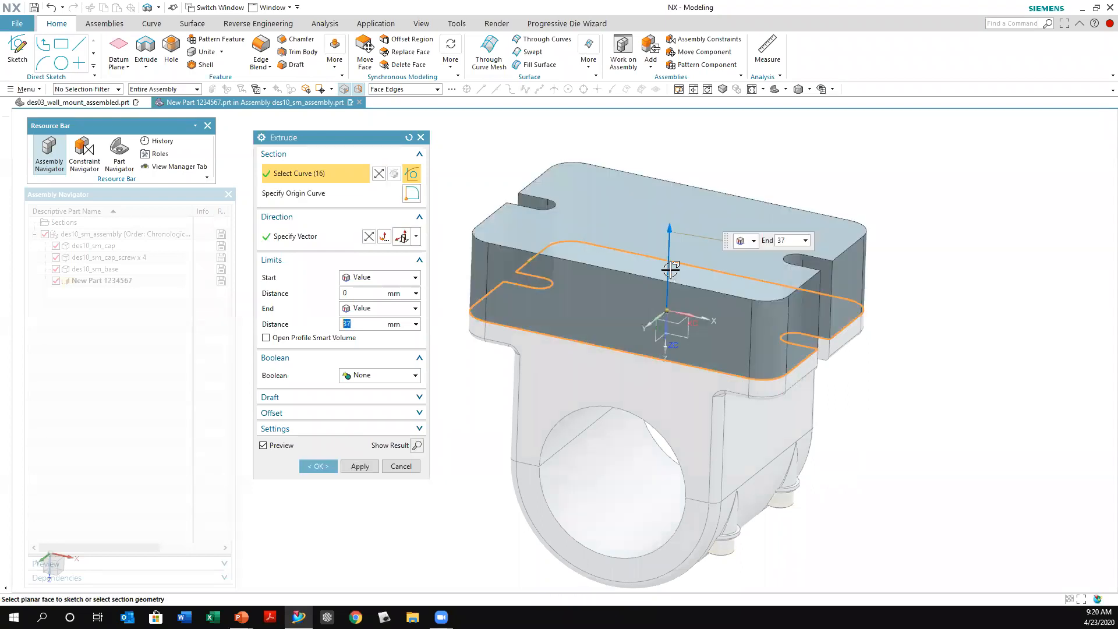
middle_click_drag(718, 264, 748, 272, "shift")
left_click_drag(700, 224, 701, 219)
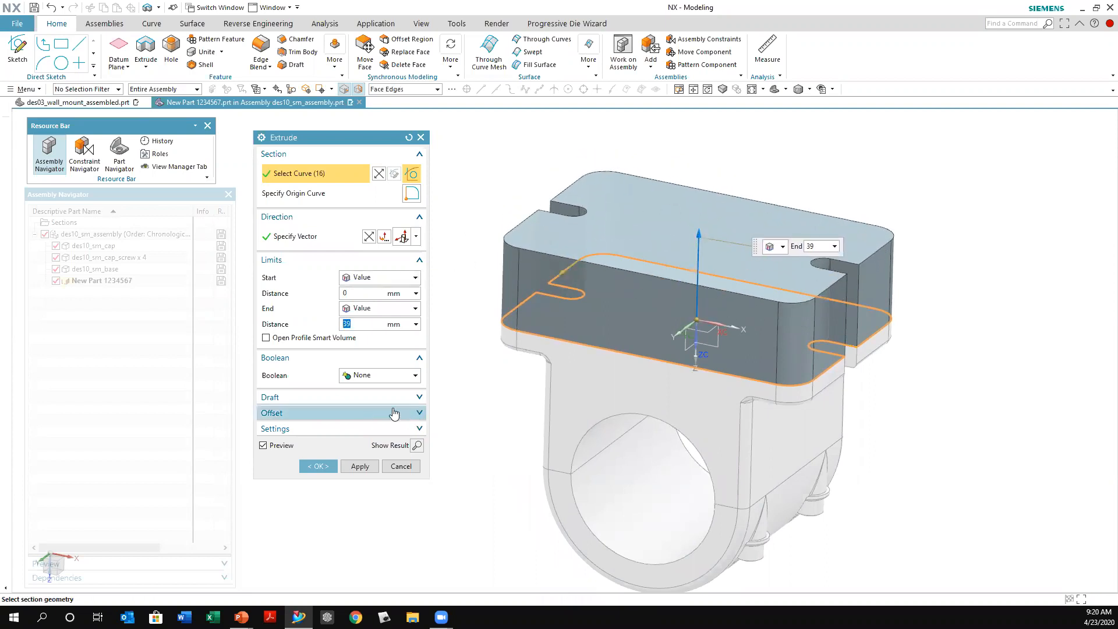
left_click(315, 467)
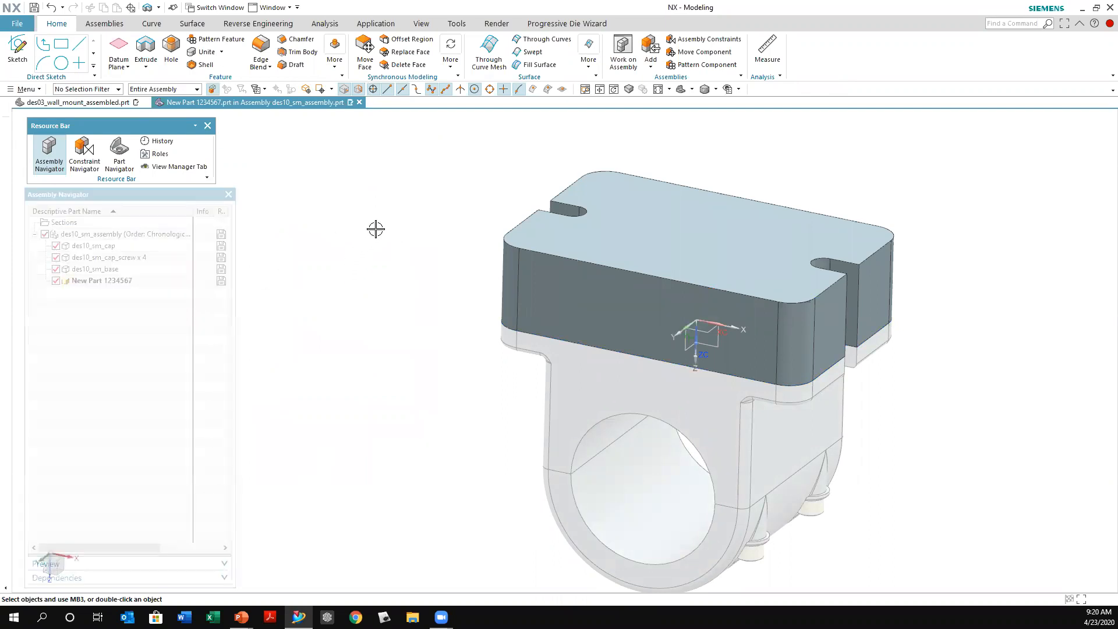
Return to working on the displayed des10_sm_assembly and select the New Part 1234567 component.
right_click(376, 229)
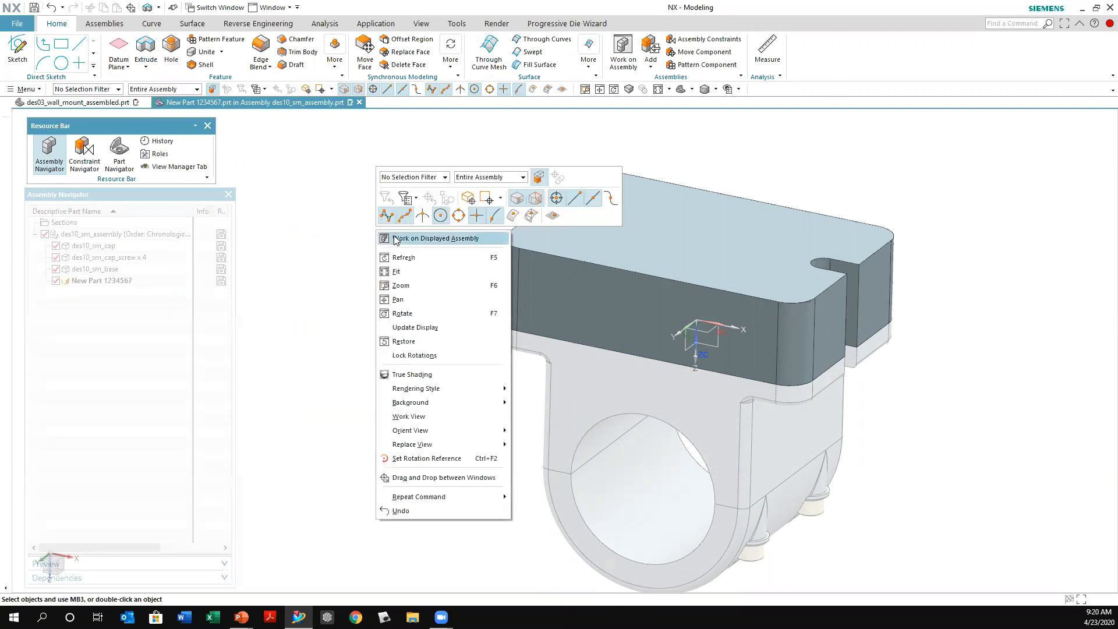
left_click(396, 239)
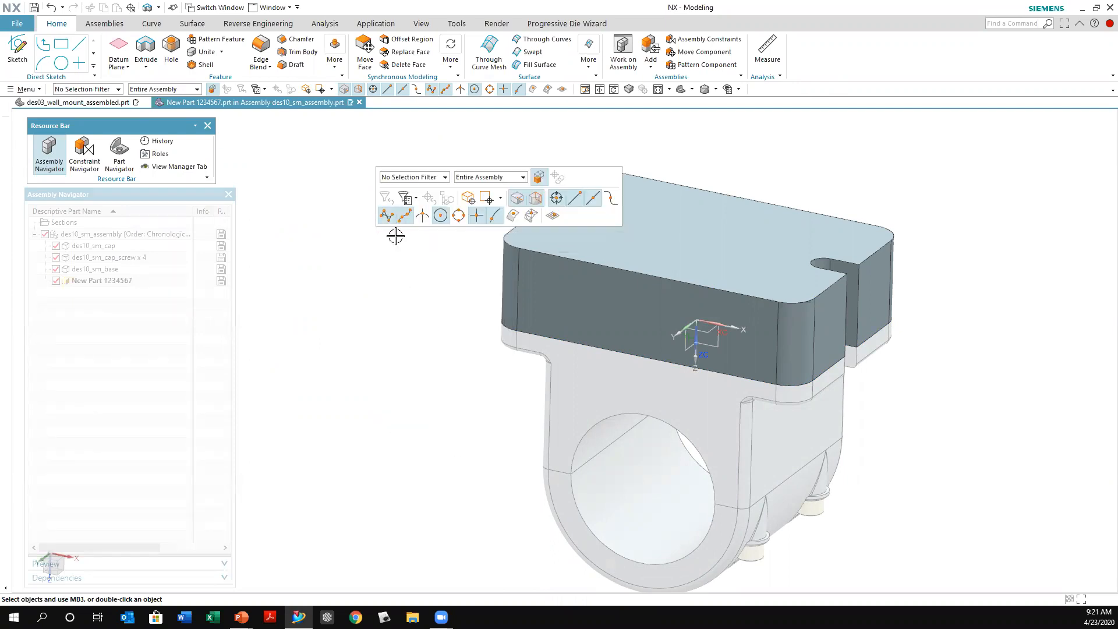
left_click(525, 265)
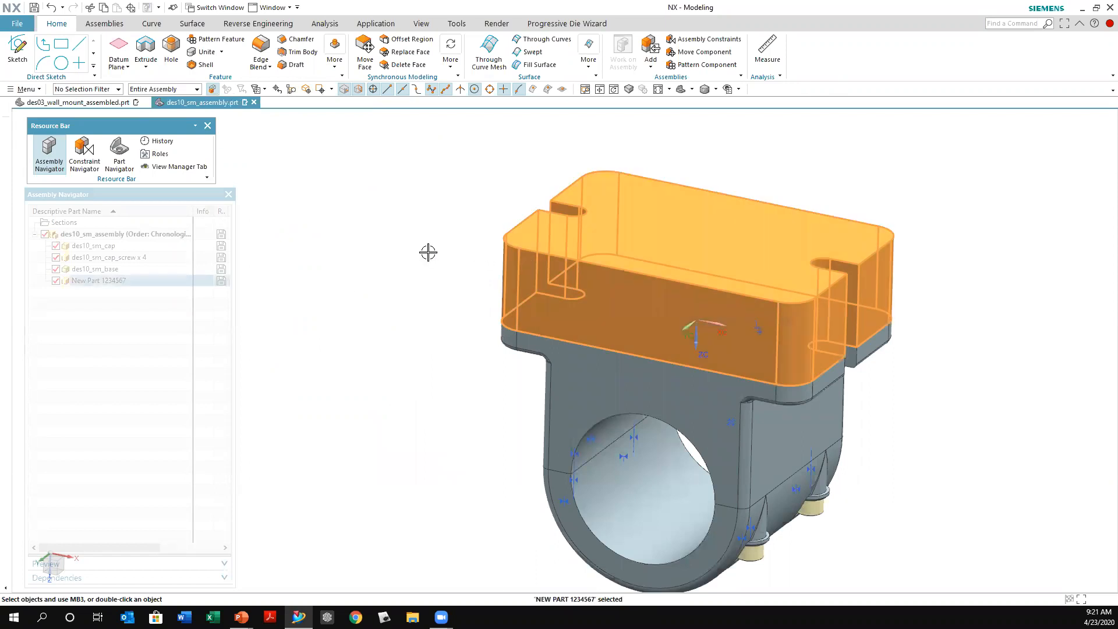
Make New Part 1234567 the work part again and inspect the linked face in its model history.
left_click(50, 157)
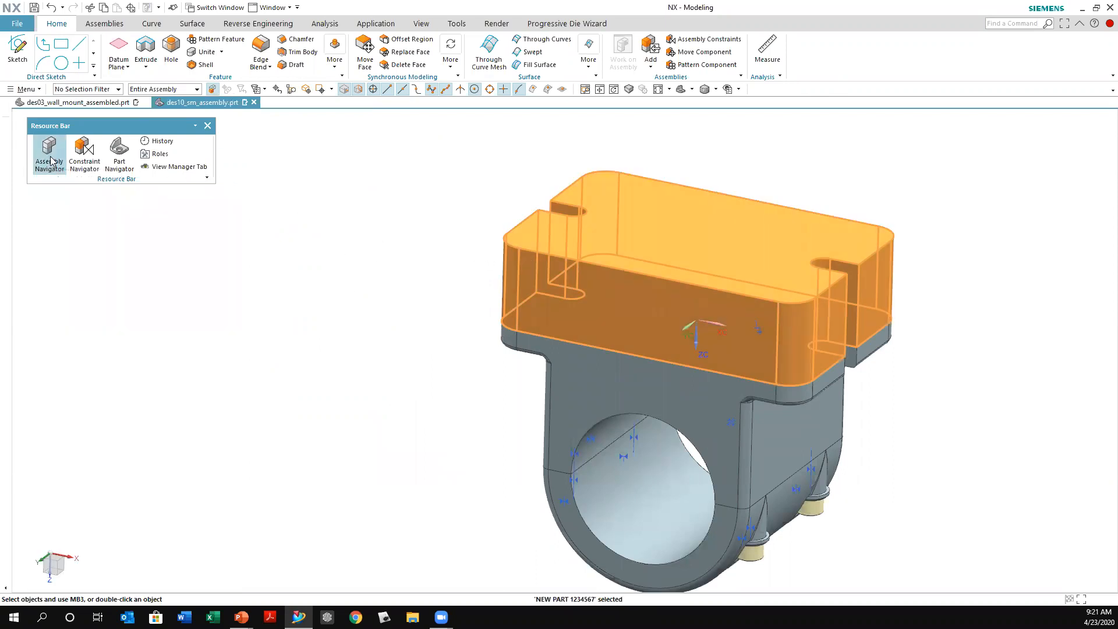
left_click(84, 155)
left_click(119, 153)
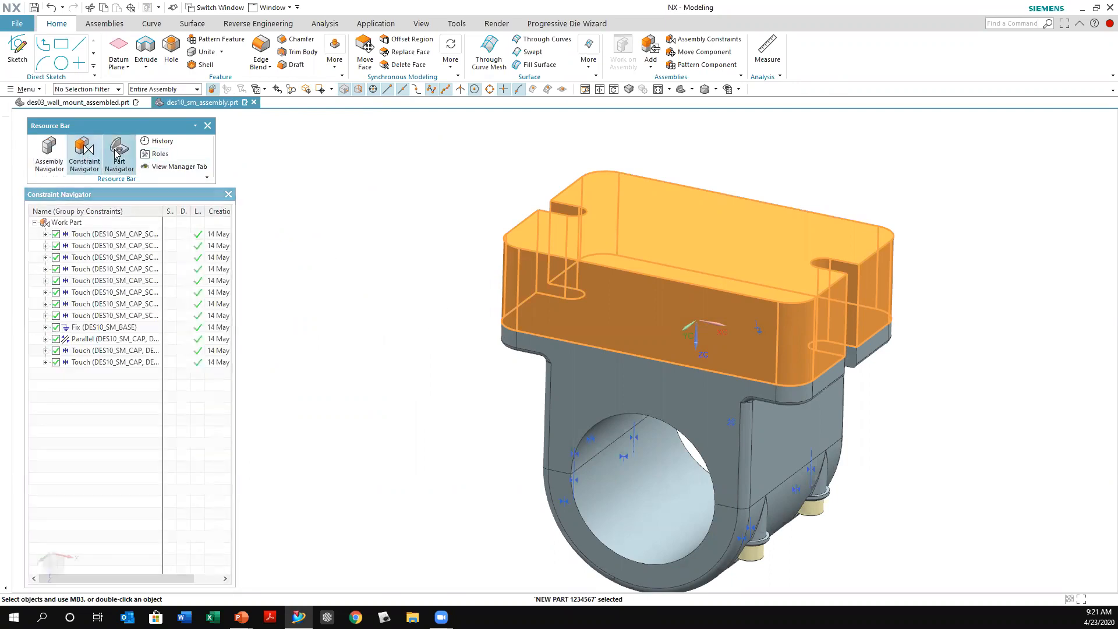
left_click(56, 162)
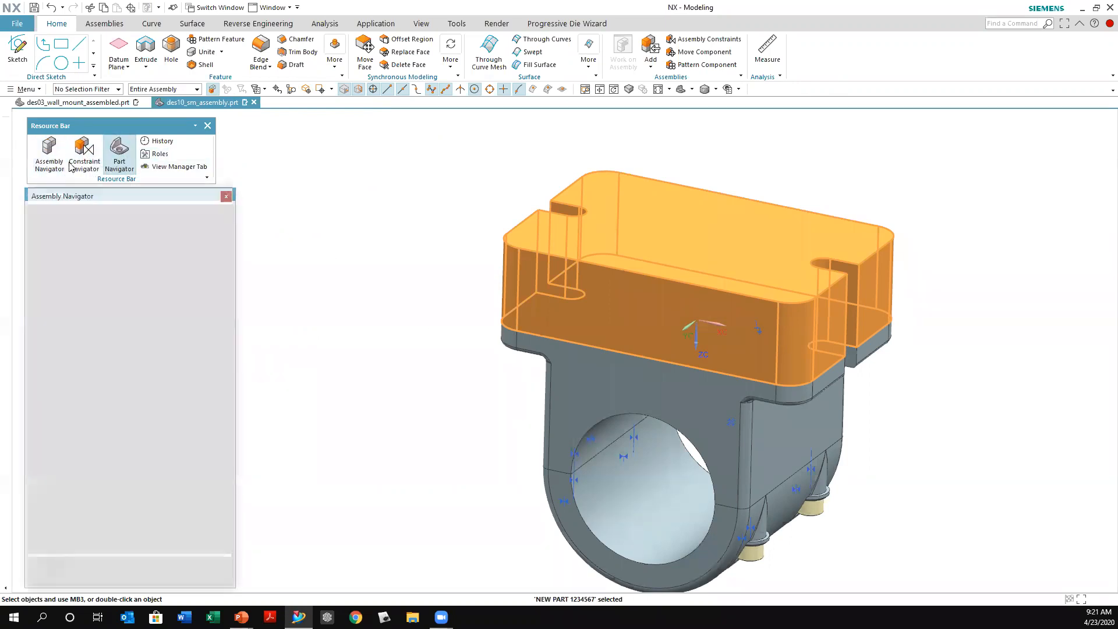
right_click(94, 283)
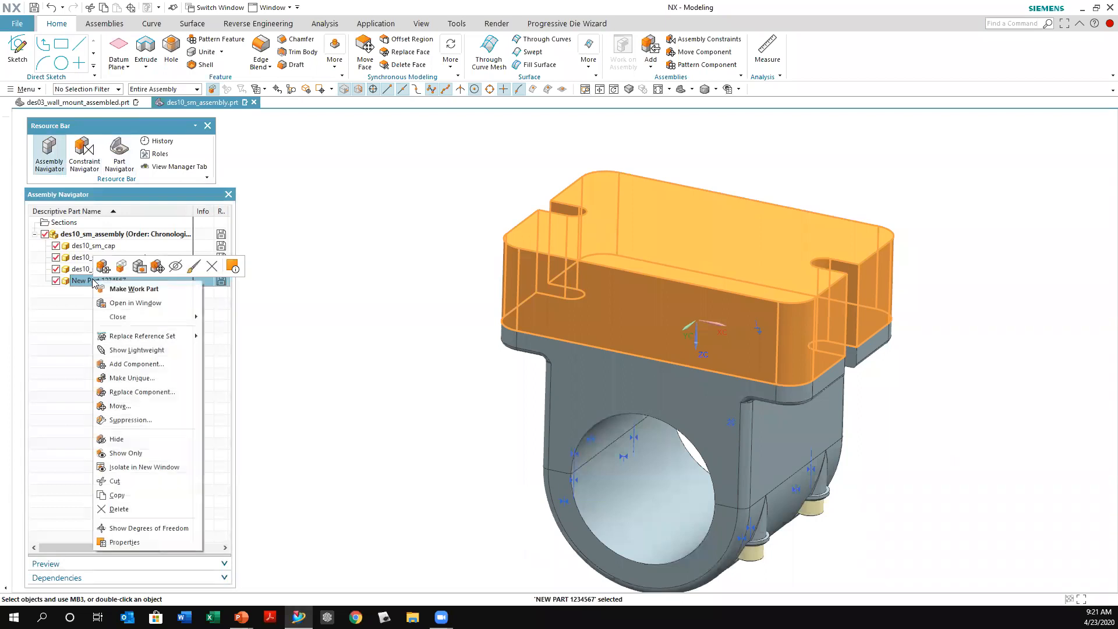
left_click(115, 289)
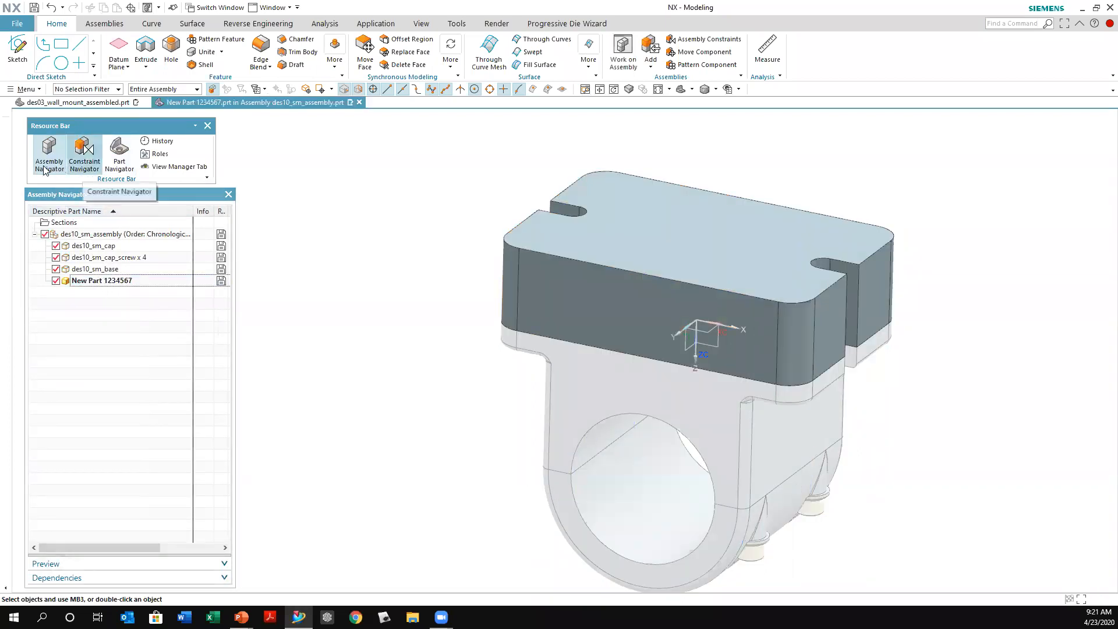
left_click(115, 158)
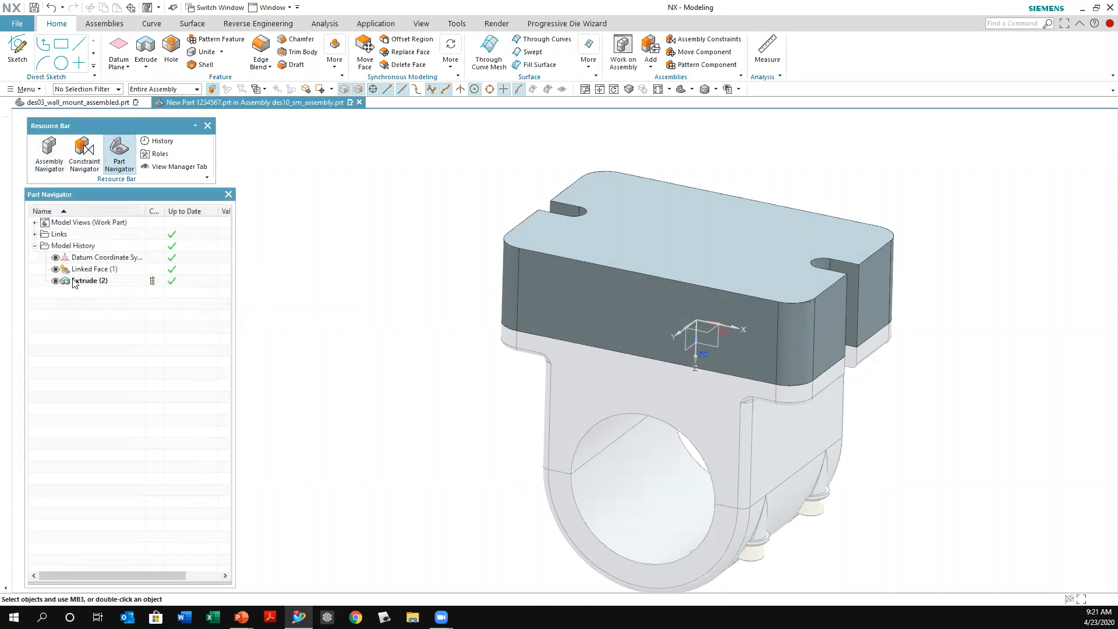
left_click(86, 272)
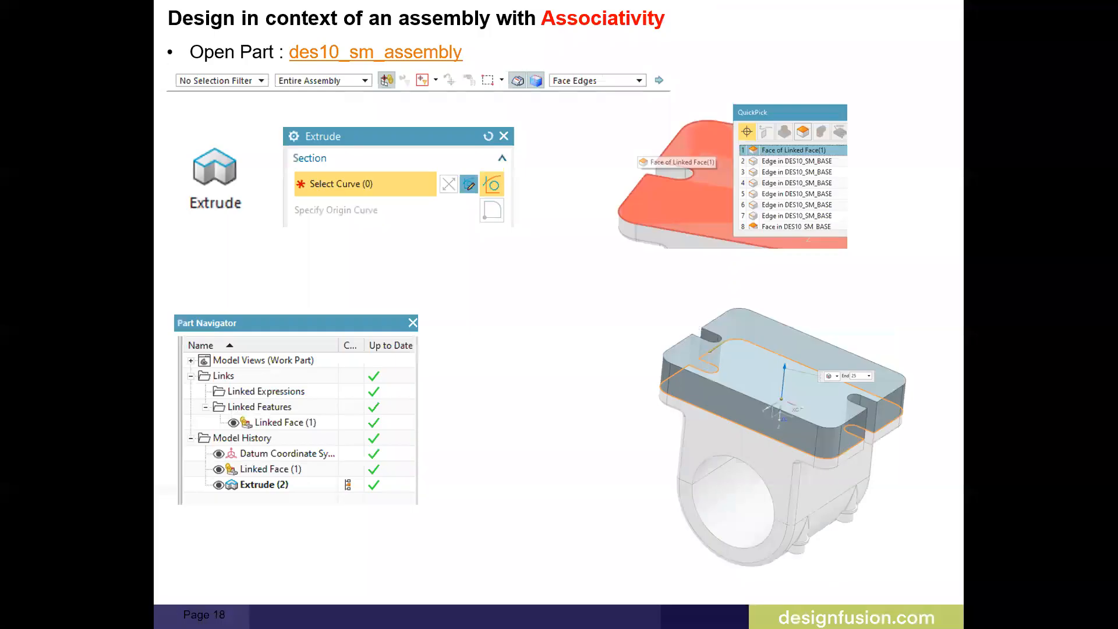
left_click(428, 337)
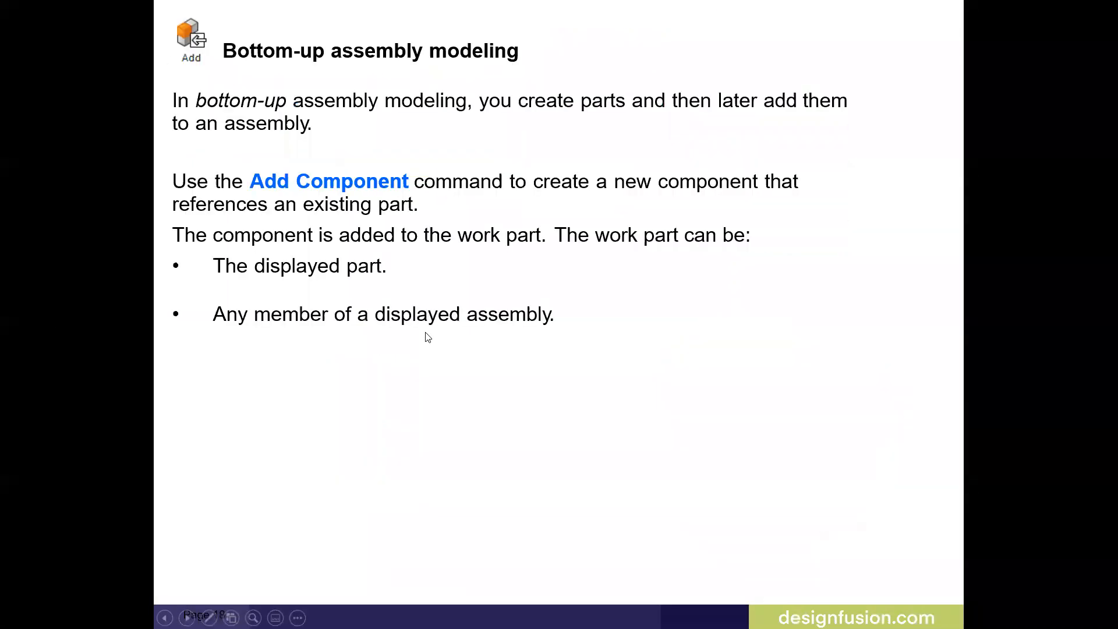
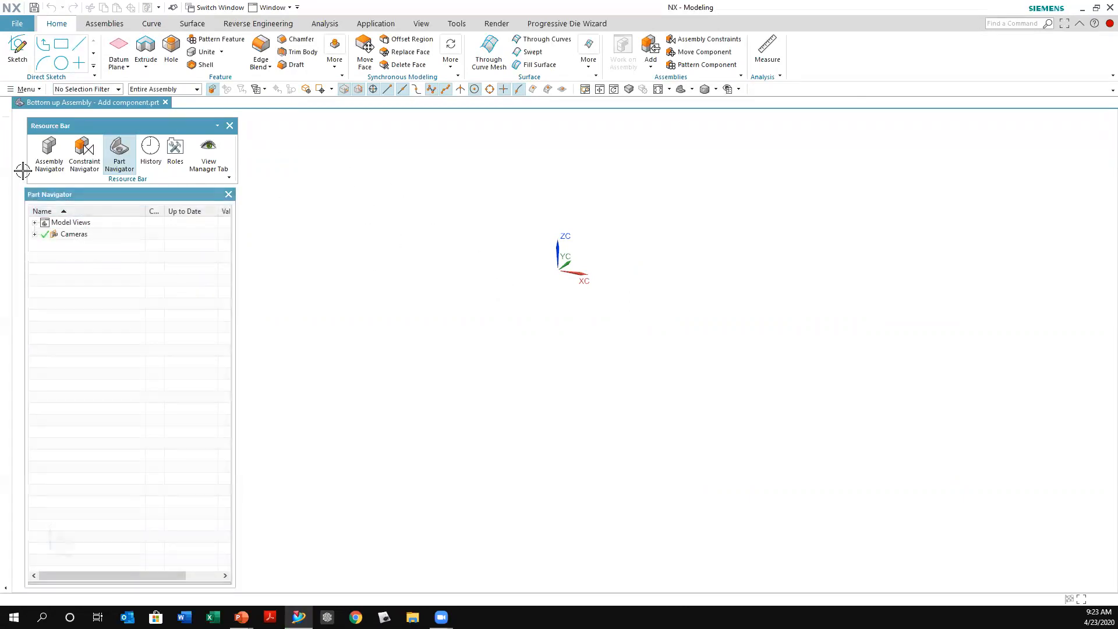
Load des03_caster3_shaft.prt from the parts folder as the component to add to the Bottom up Assembly - Add component assembly.
left_click(49, 153)
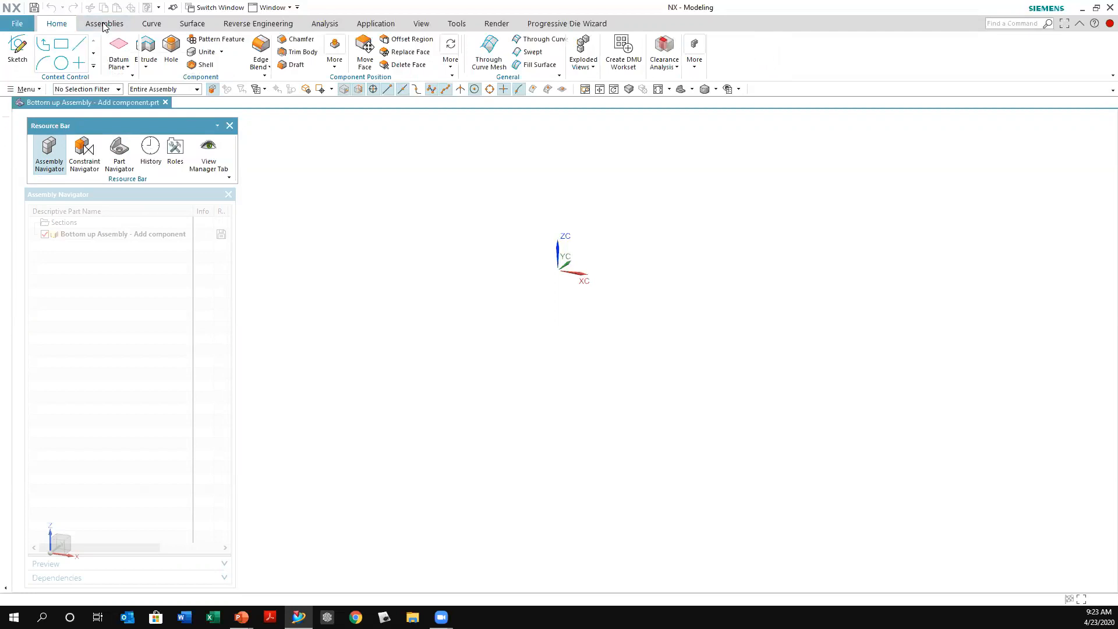
left_click(103, 26)
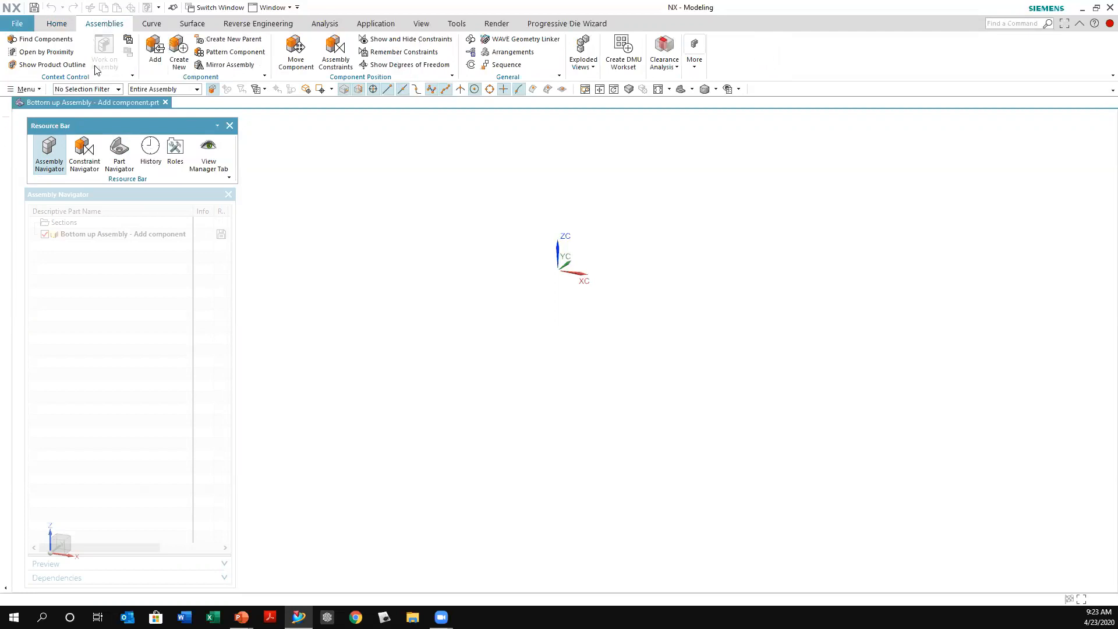
left_click(155, 49)
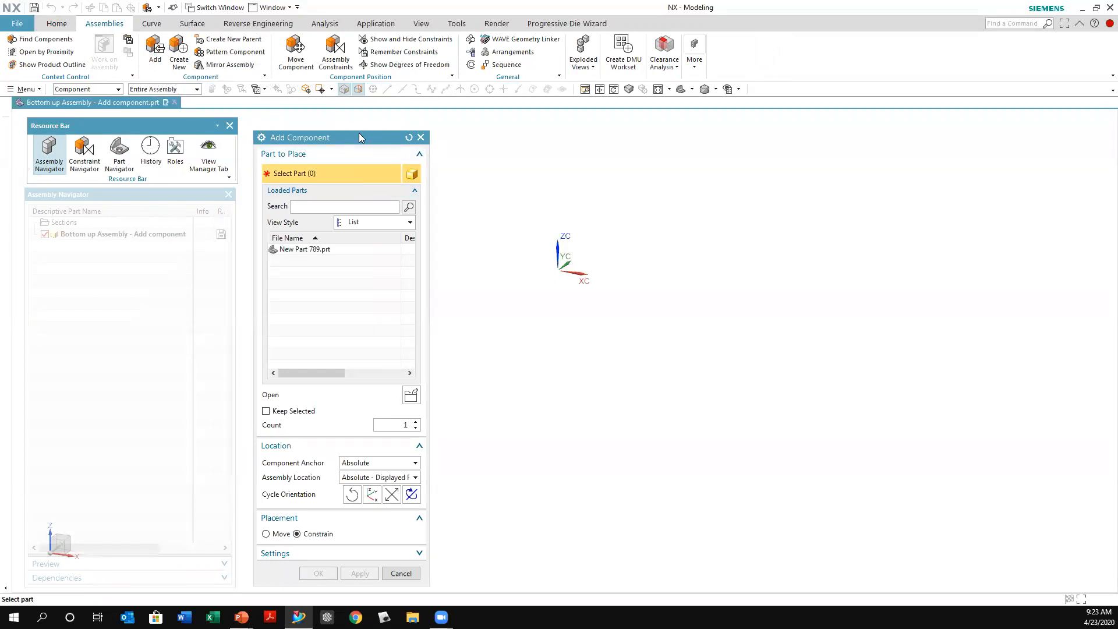
left_click_drag(359, 133, 384, 111)
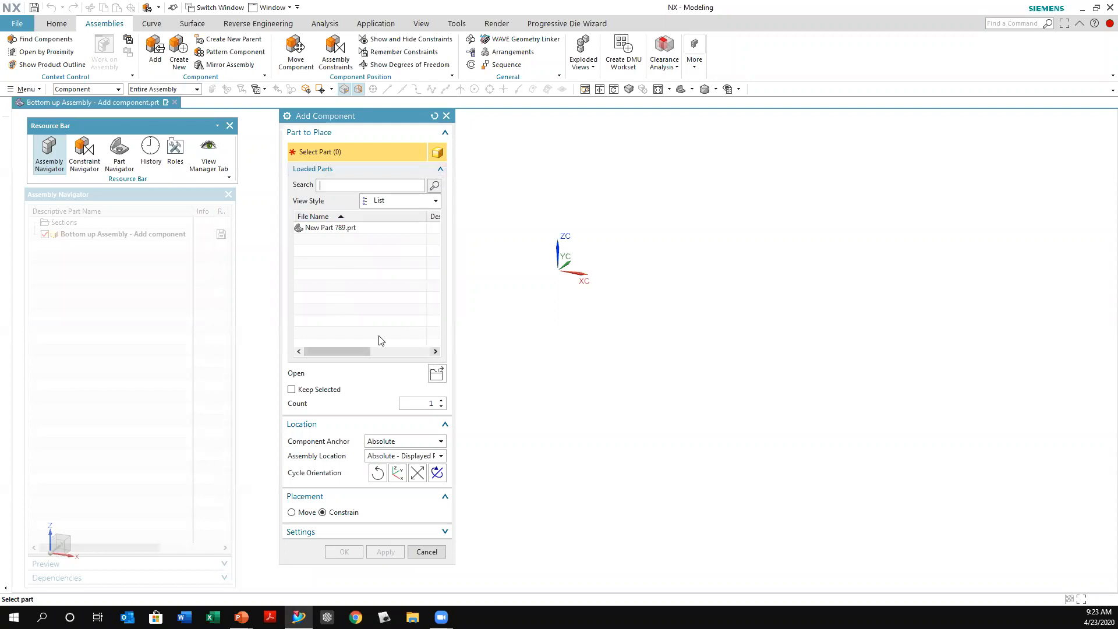
left_click(437, 374)
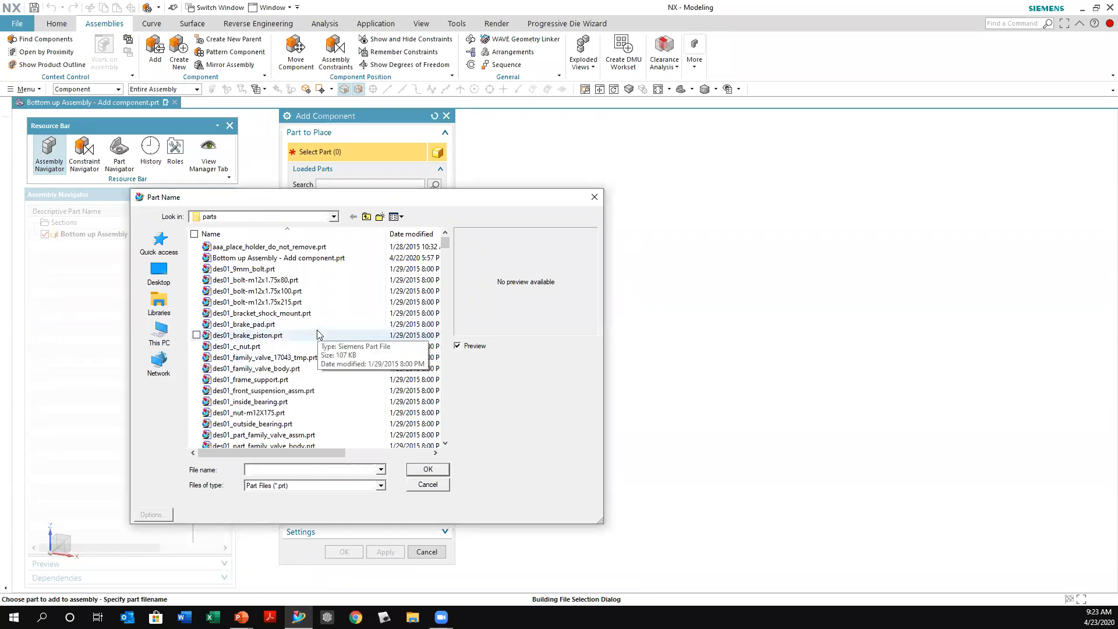
left_click(273, 325)
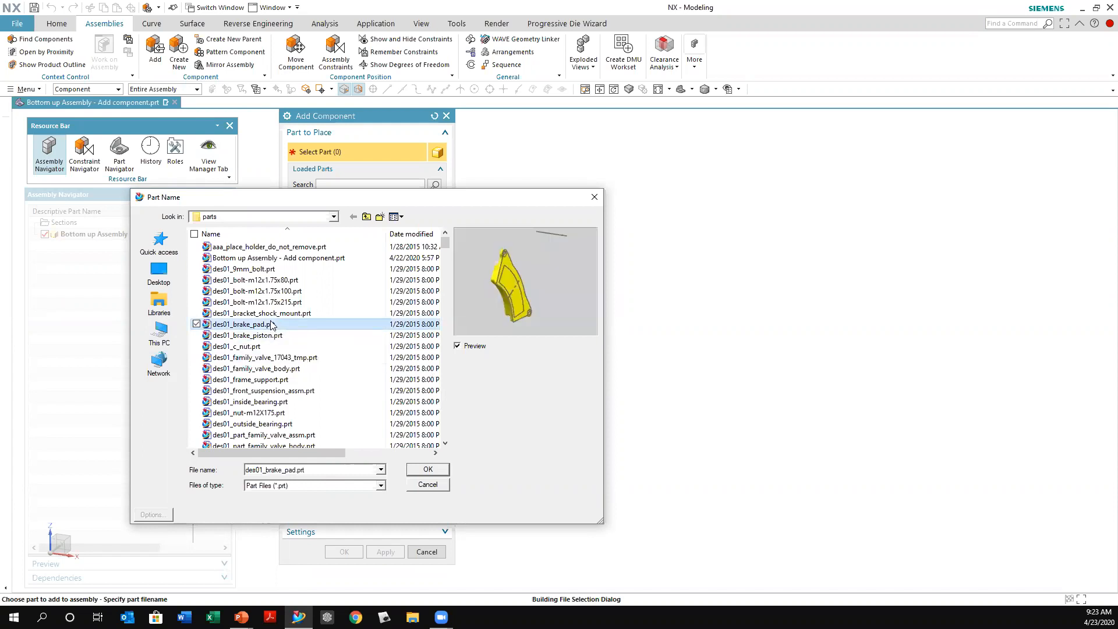
scroll(272, 325, "down", 15)
scroll(276, 319, "down", 15)
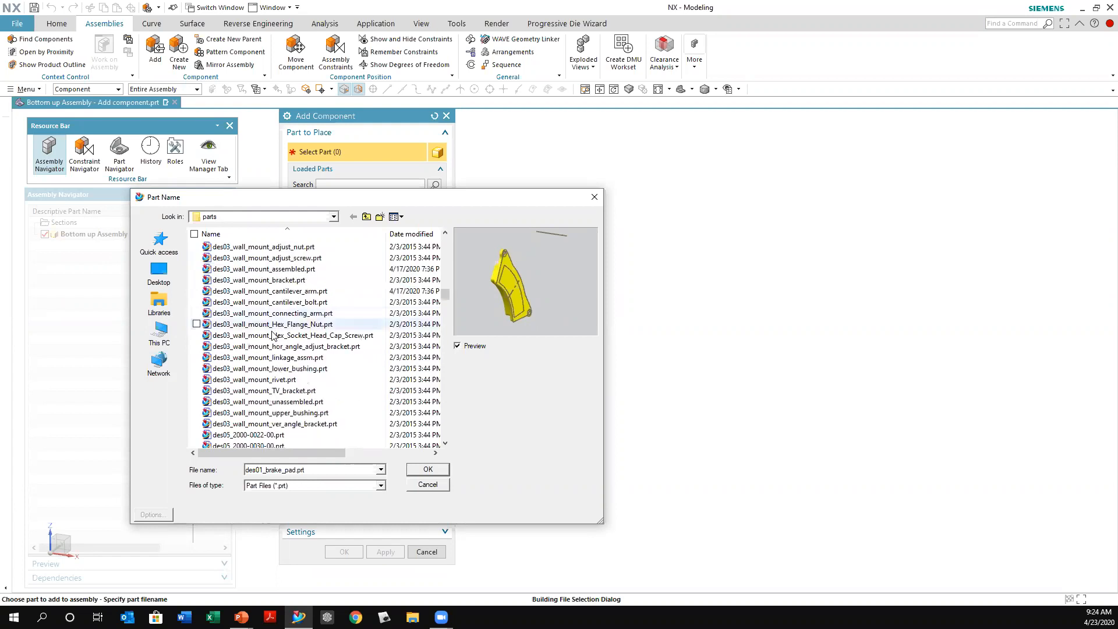
scroll(291, 331, "down", 1)
scroll(297, 329, "down", 1)
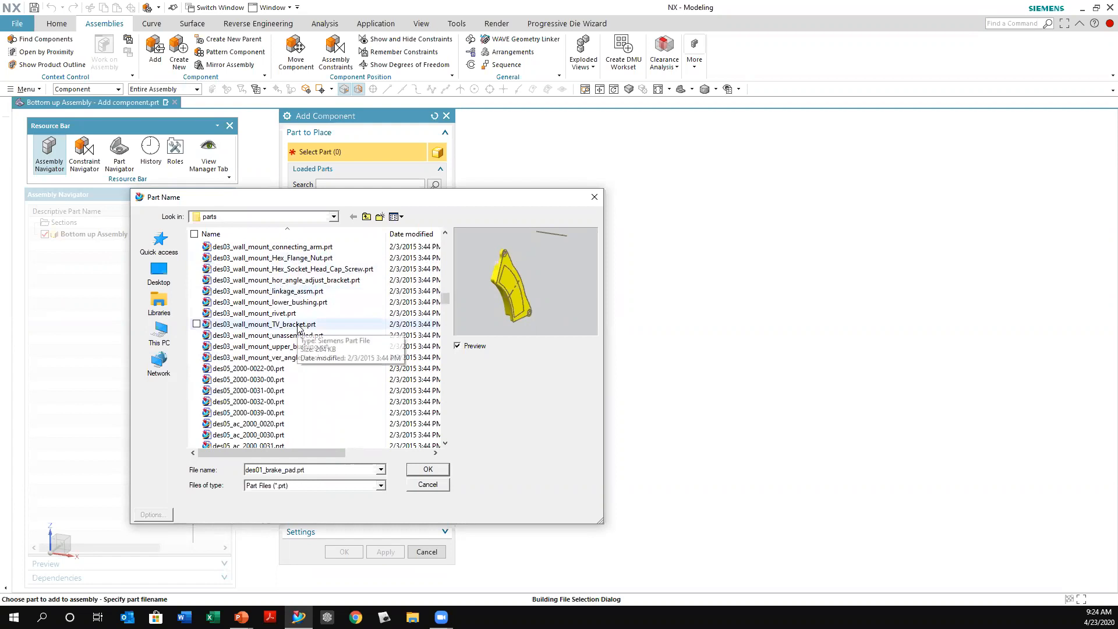
scroll(299, 327, "up", 8)
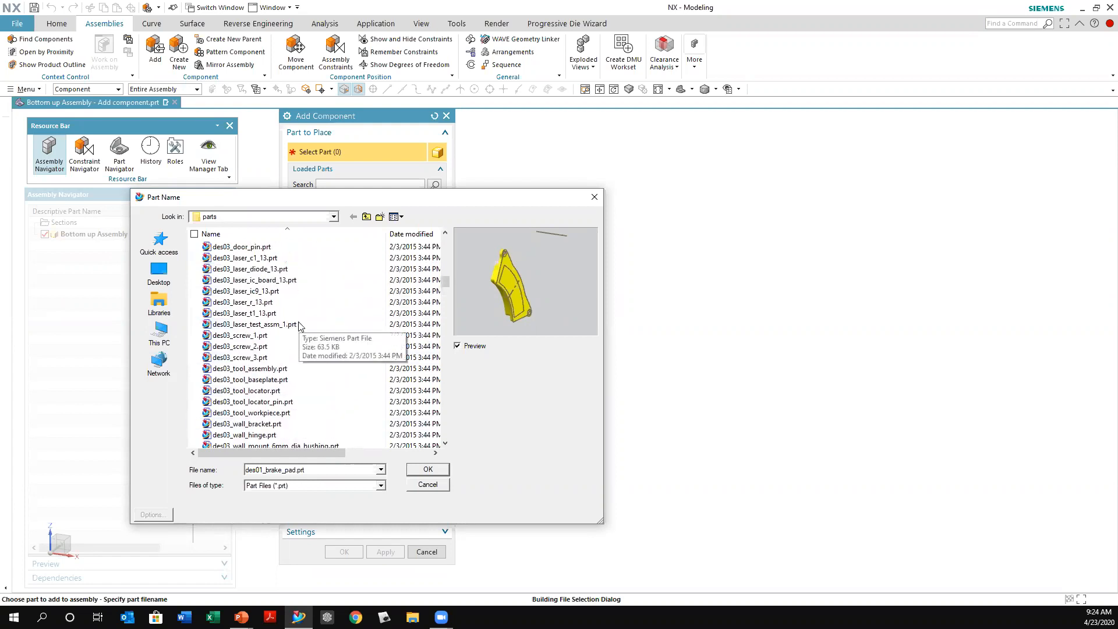
scroll(300, 326, "up", 1)
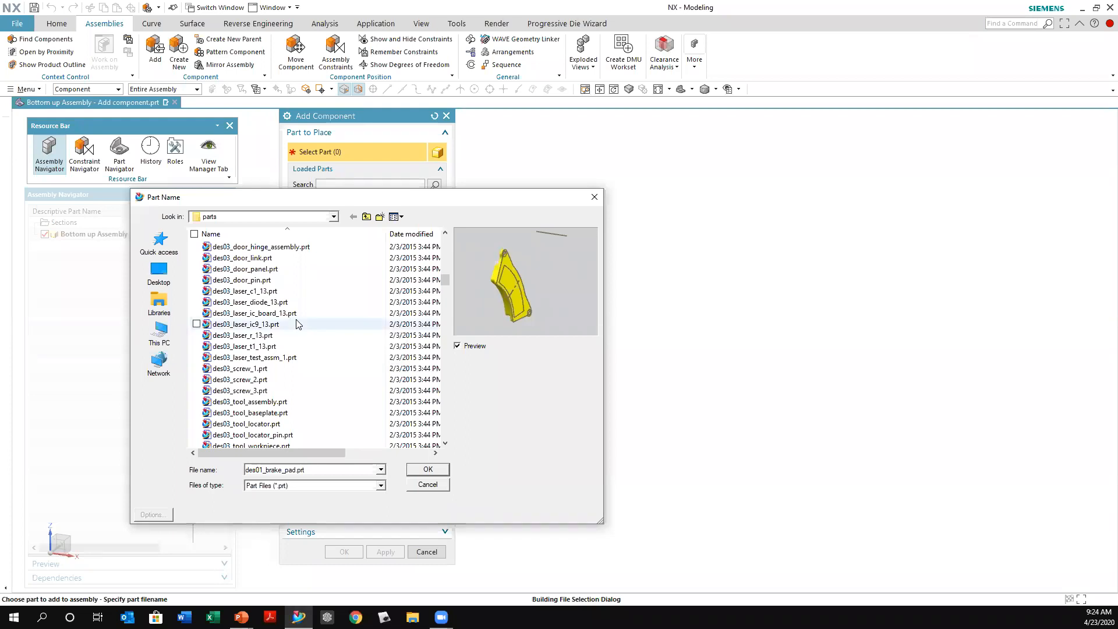
scroll(299, 324, "up", 1)
scroll(294, 278, "up", 1)
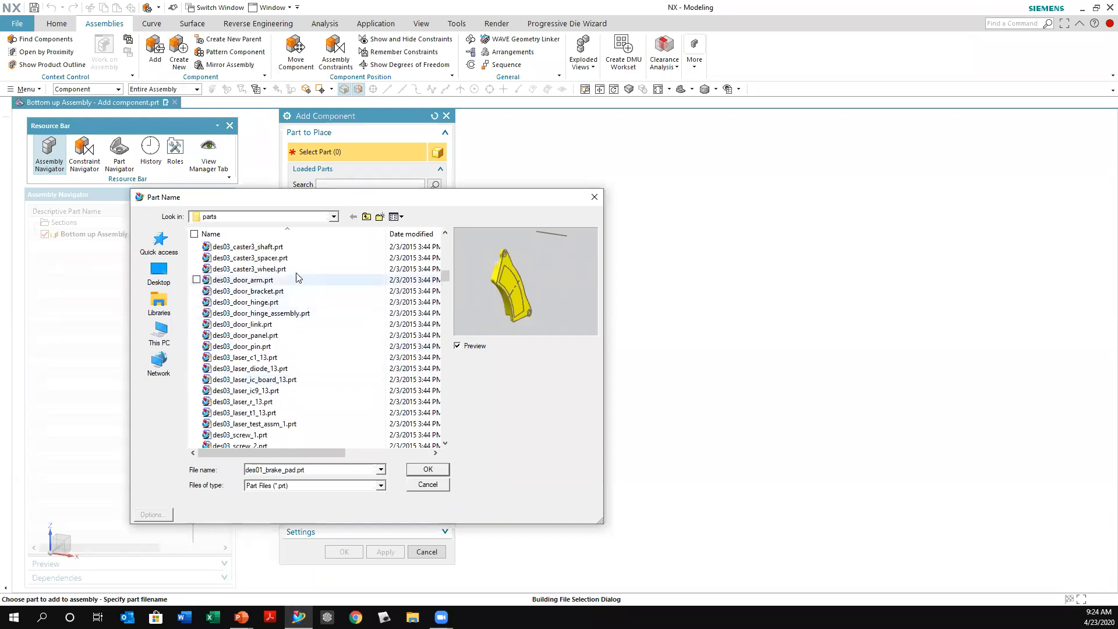
left_click(277, 251)
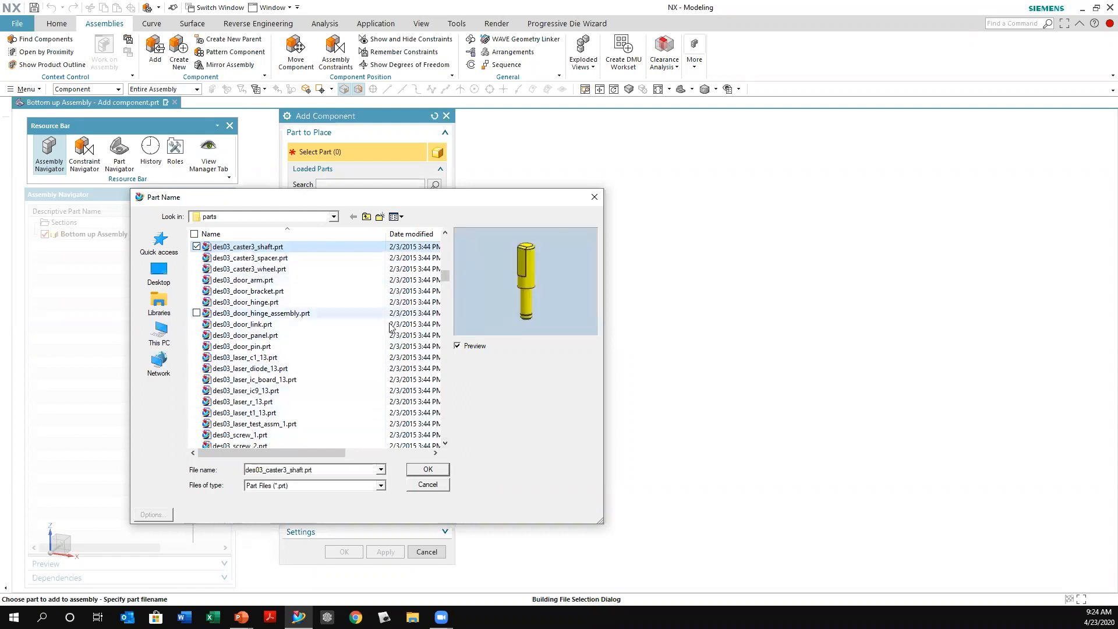
scroll(364, 314, "up", 1)
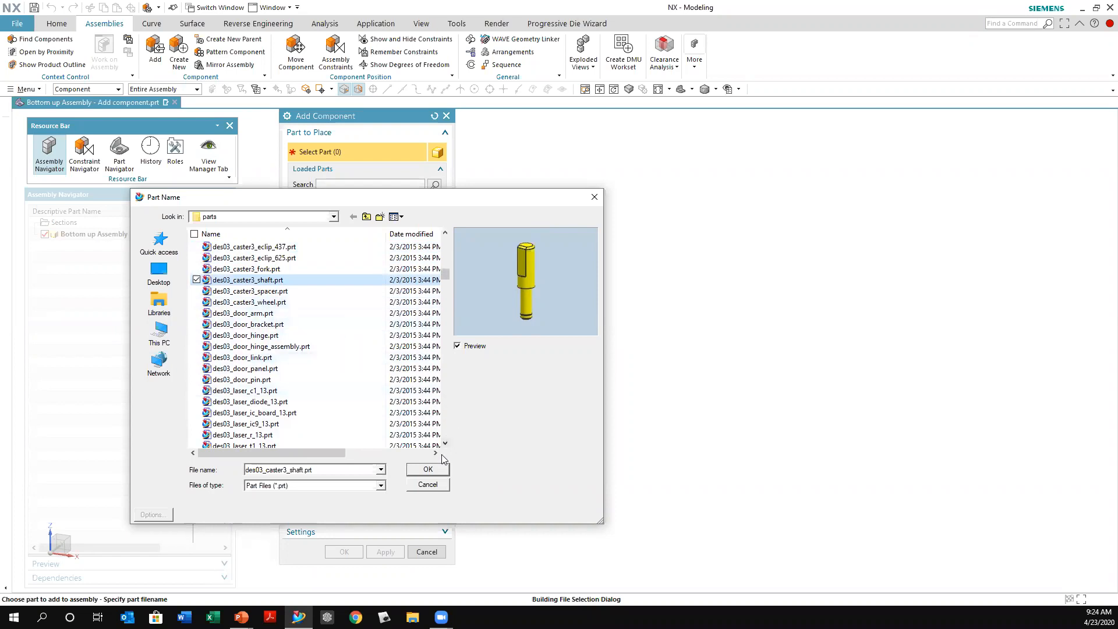
left_click(433, 472)
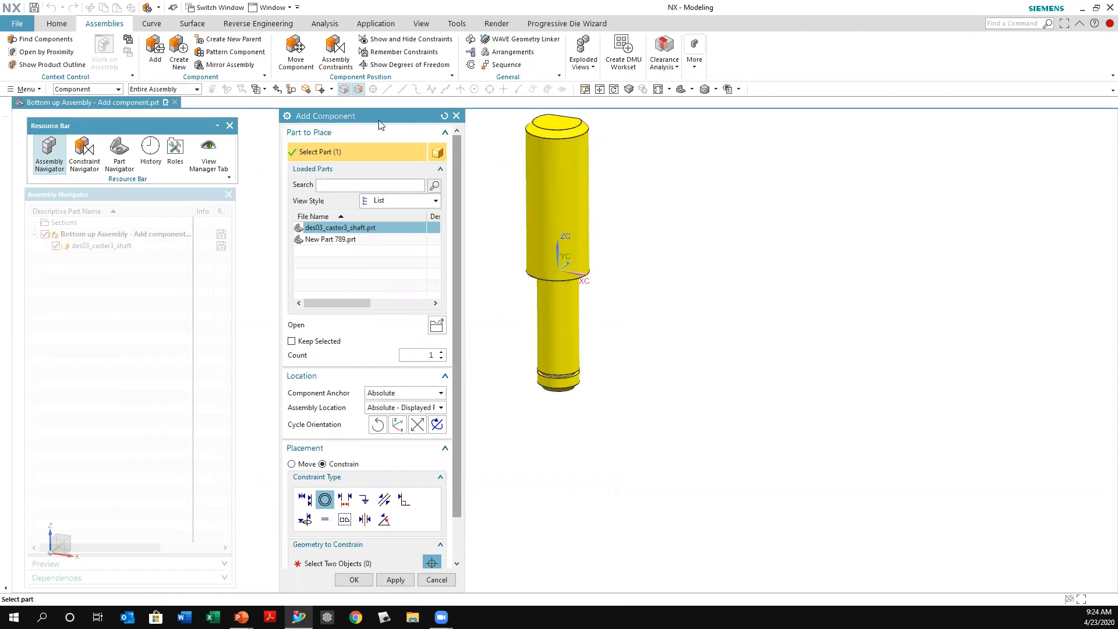
Set the shaft's Z position to 0 using Move placement, and add it to the assembly with a Fix constraint.
left_click_drag(379, 125, 286, 112)
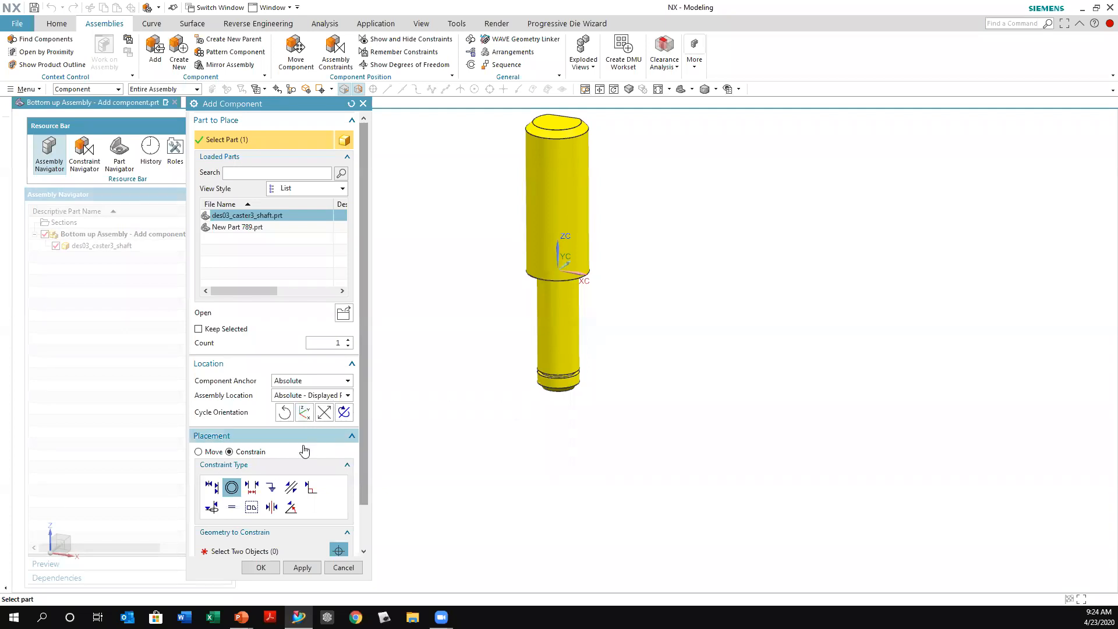
left_click(199, 451)
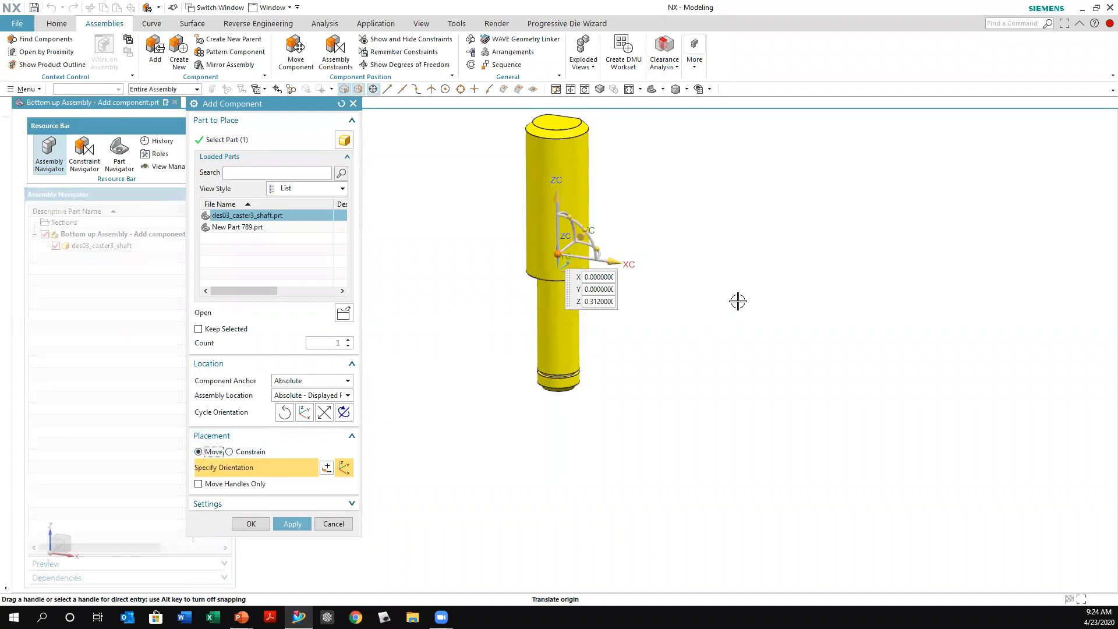
middle_click_drag(739, 300, 681, 394)
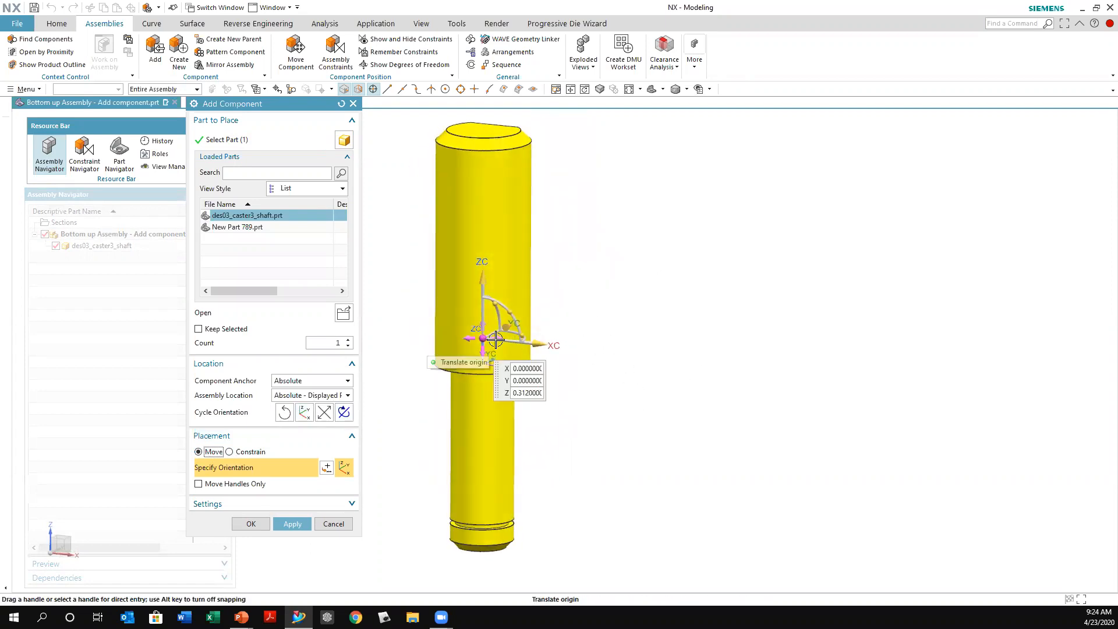
middle_click_drag(747, 265, 641, 352)
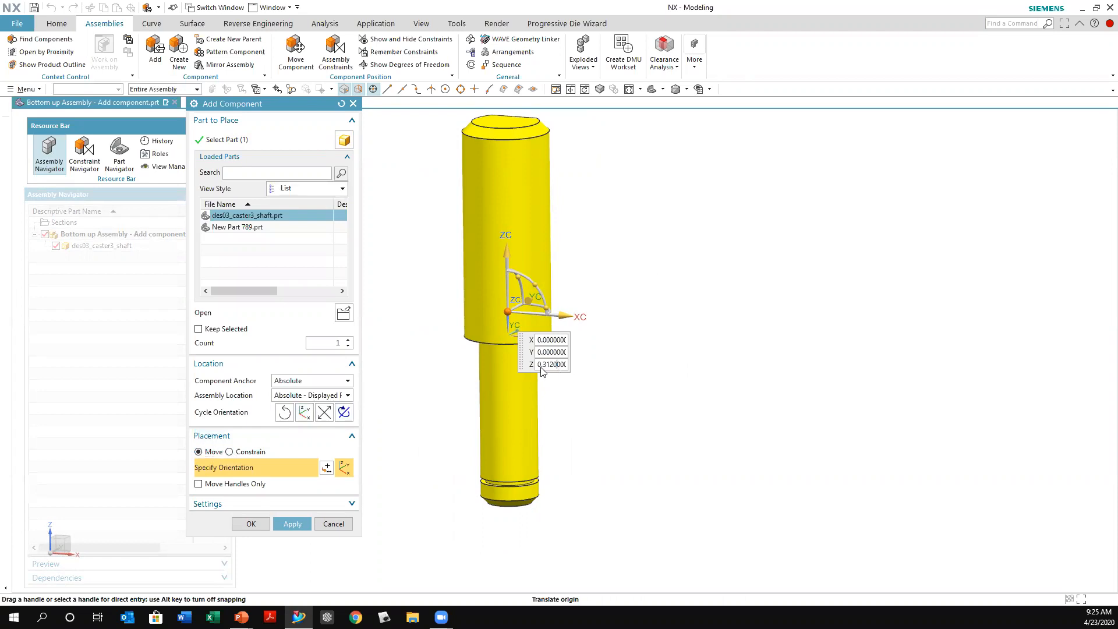
left_click_drag(538, 365, 586, 372)
type("0")
key("Return")
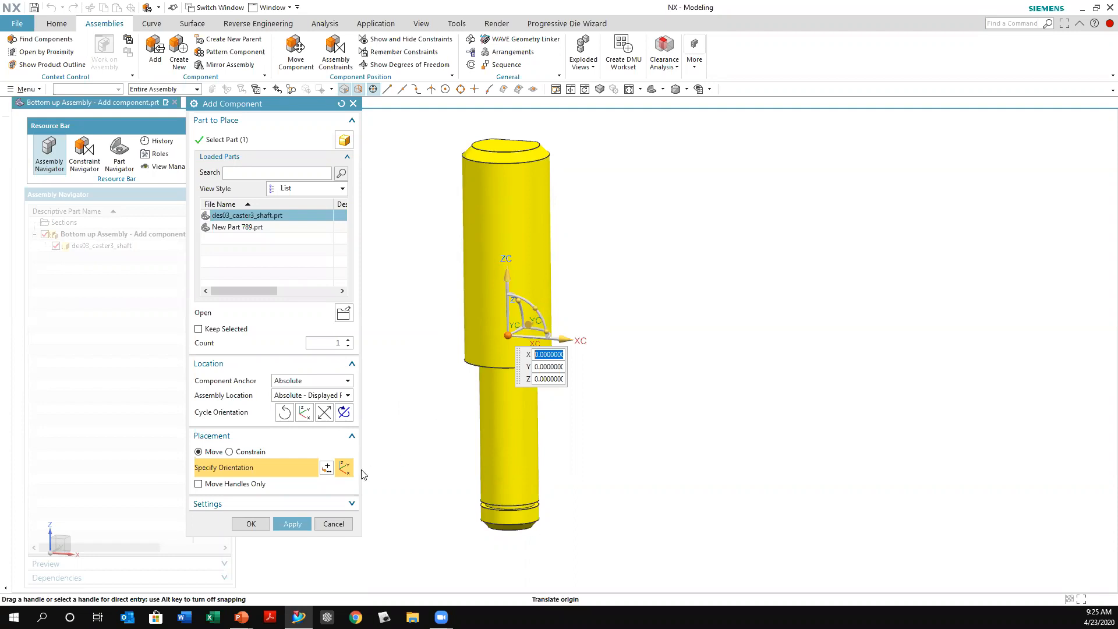
left_click(301, 527)
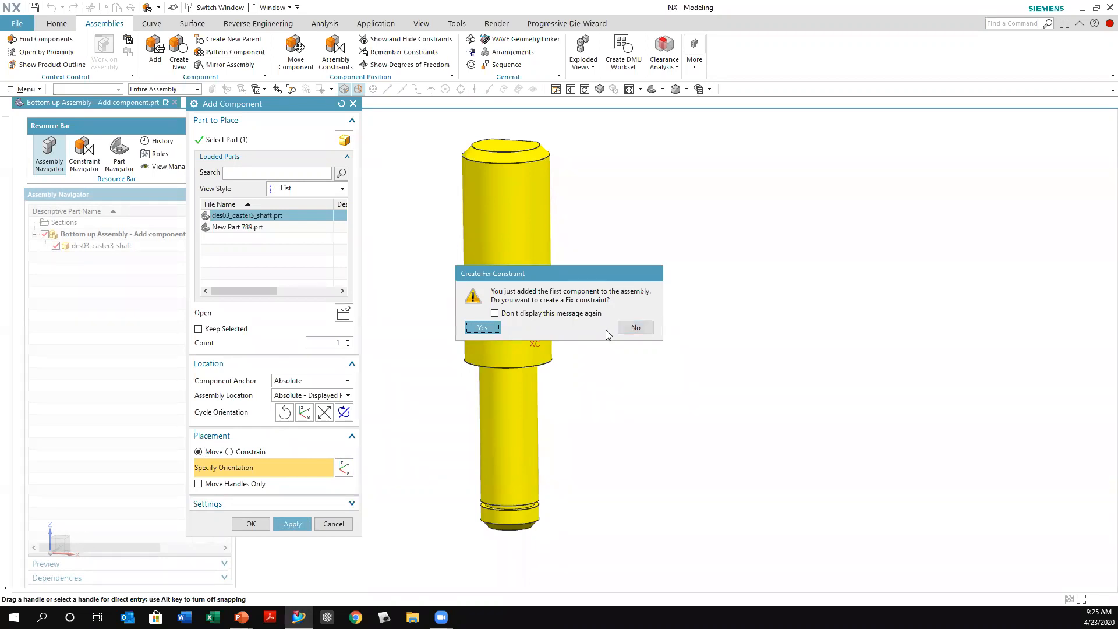
left_click(489, 330)
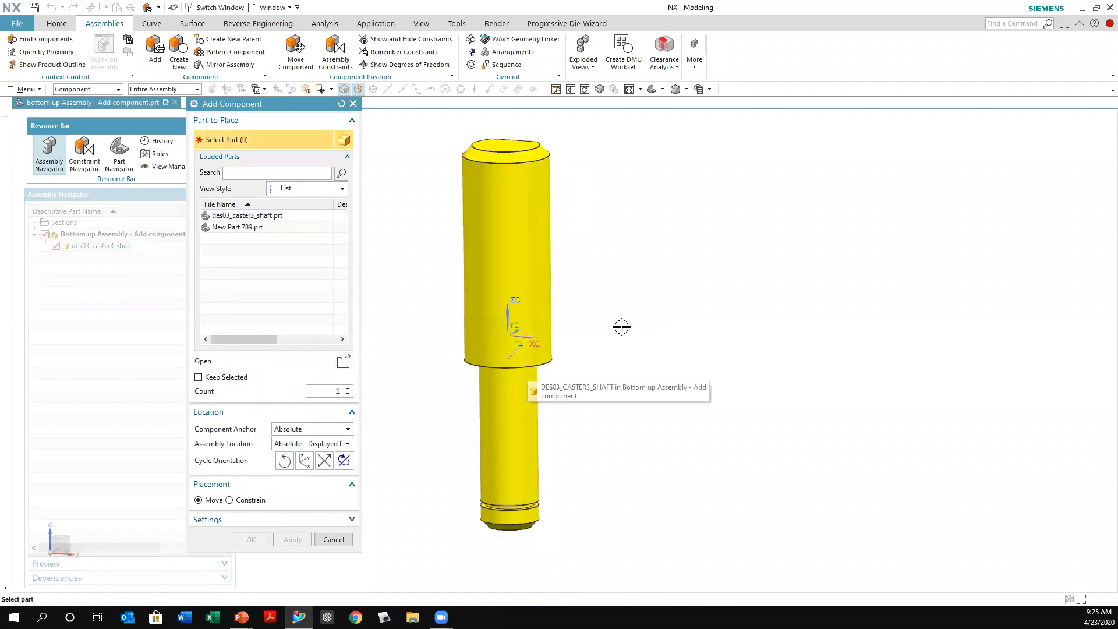
Load des03_caster3_spacer.prt from the parts folder as the next component to add.
middle_click_drag(857, 276, 875, 337)
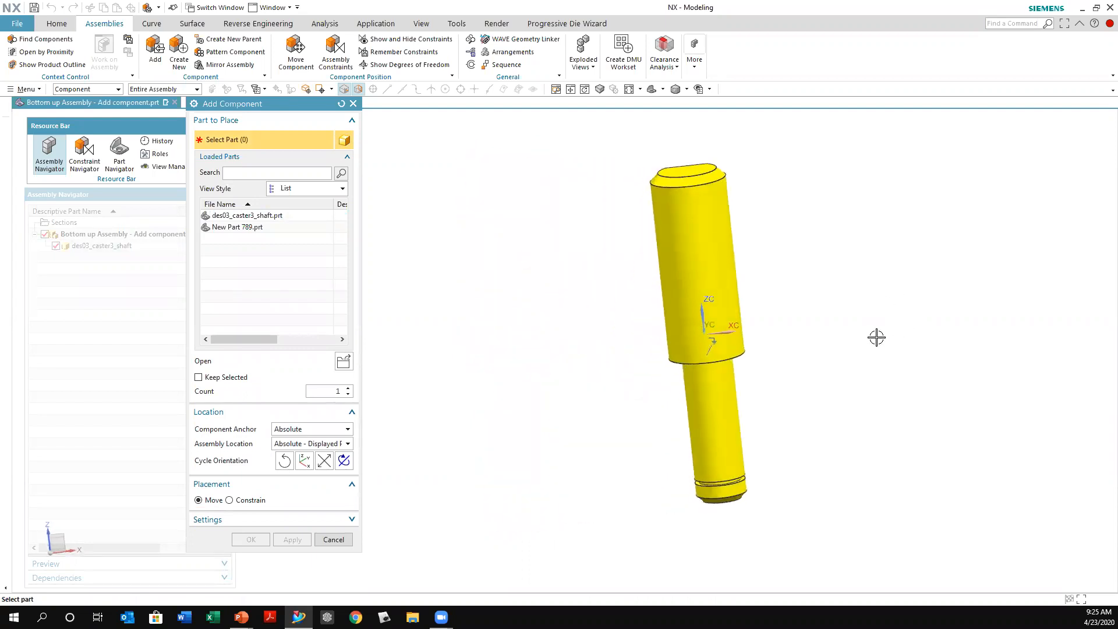
middle_click_drag(968, 353, 984, 346)
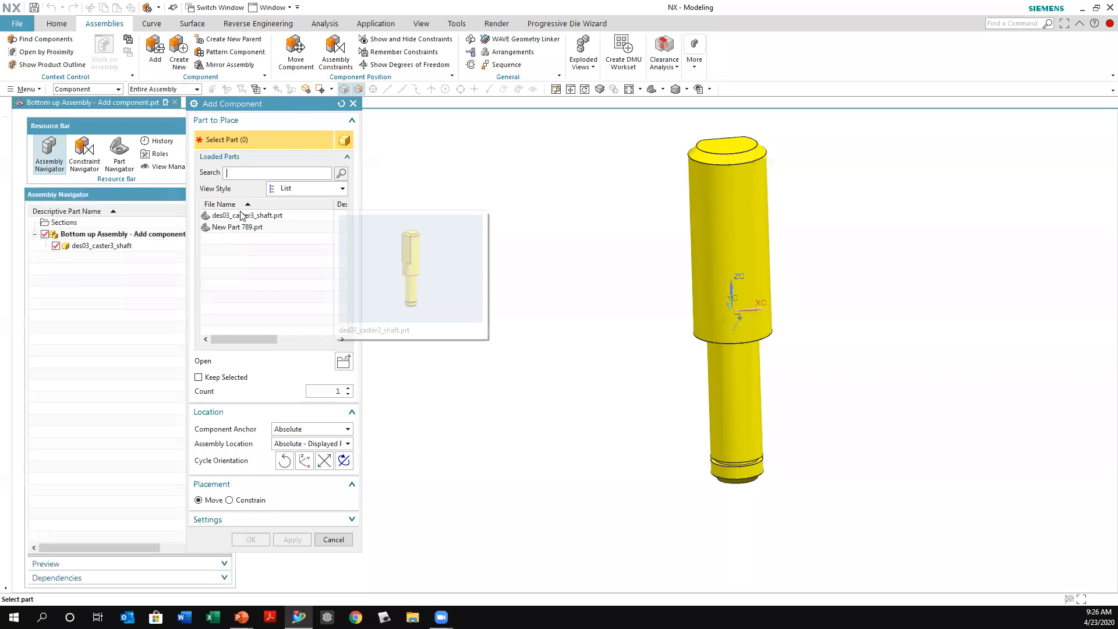
left_click(343, 369)
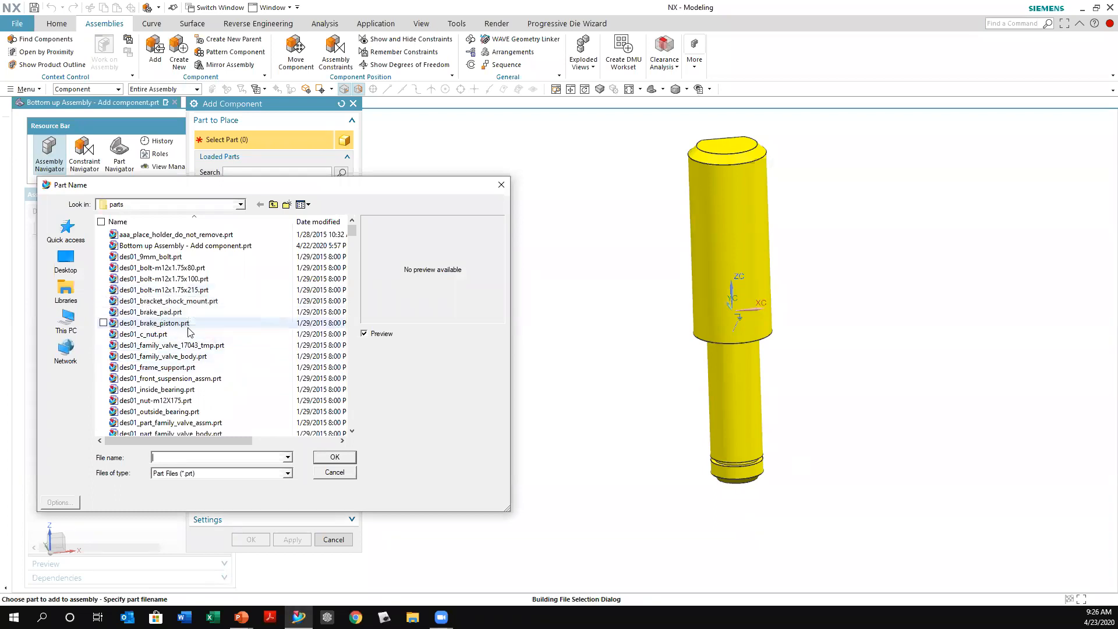
scroll(195, 330, "down", 9)
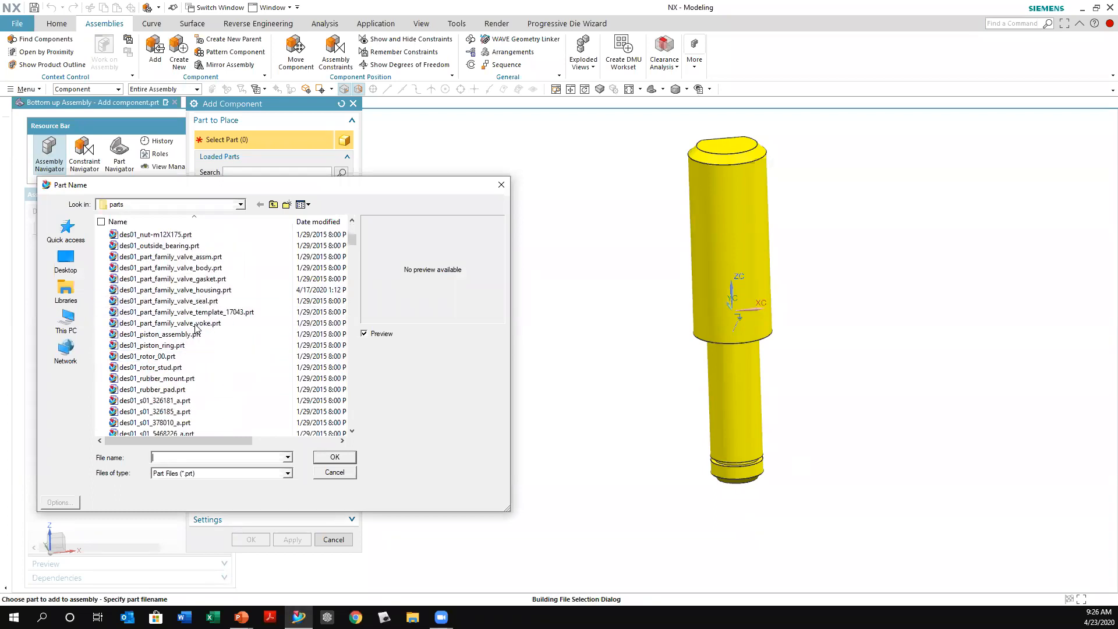
scroll(195, 329, "down", 7)
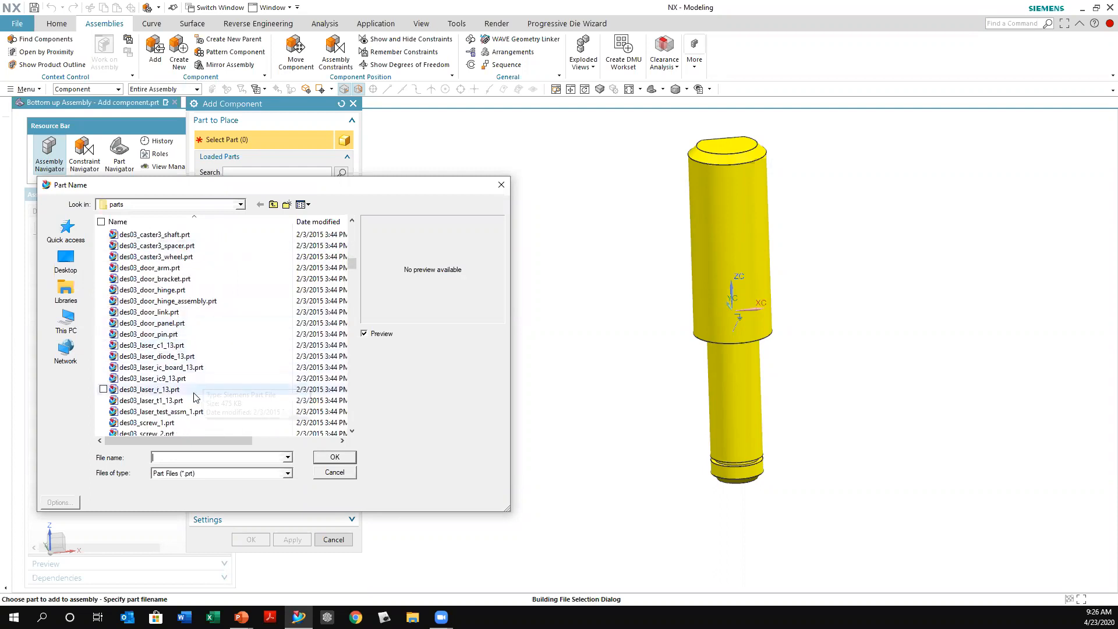
scroll(180, 320, "down", 1)
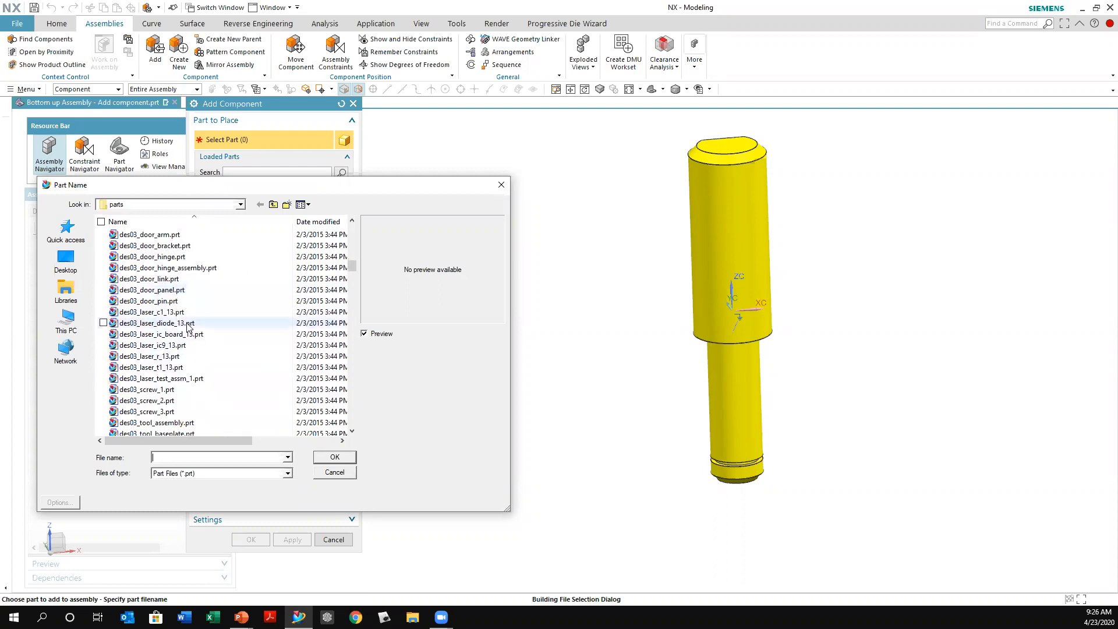
scroll(191, 328, "down", 2)
scroll(191, 329, "down", 1)
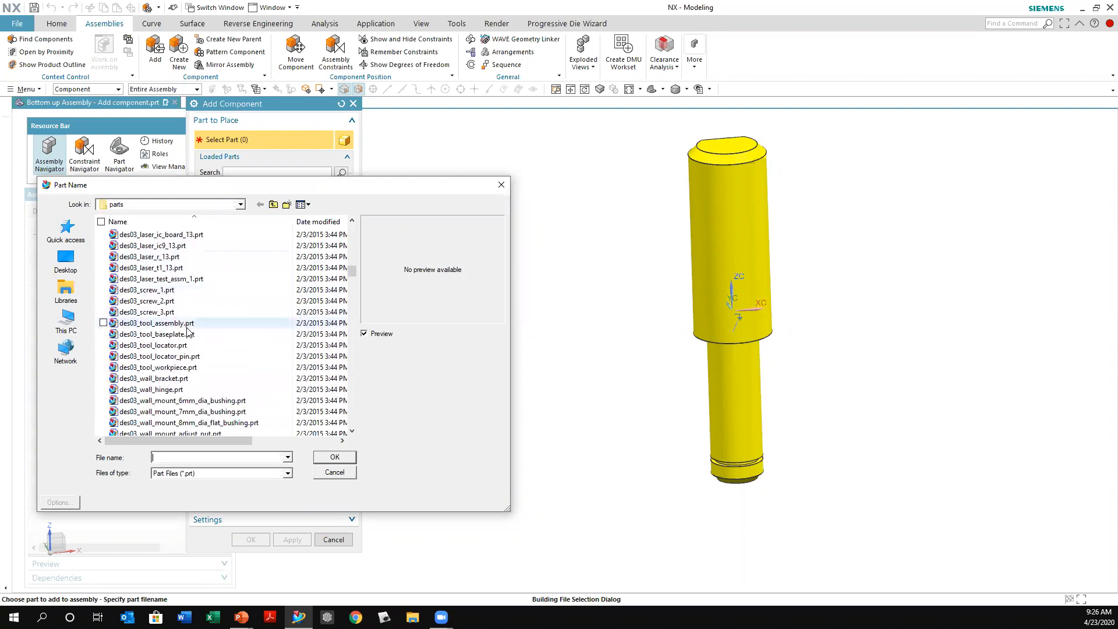
scroll(181, 335, "up", 3)
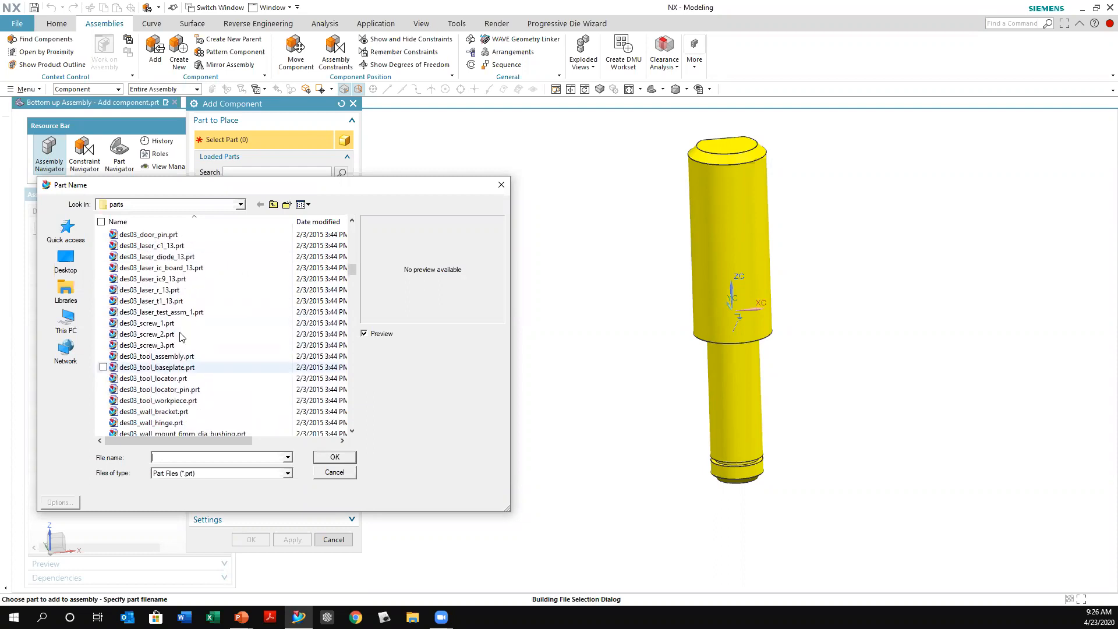
scroll(183, 314, "up", 2)
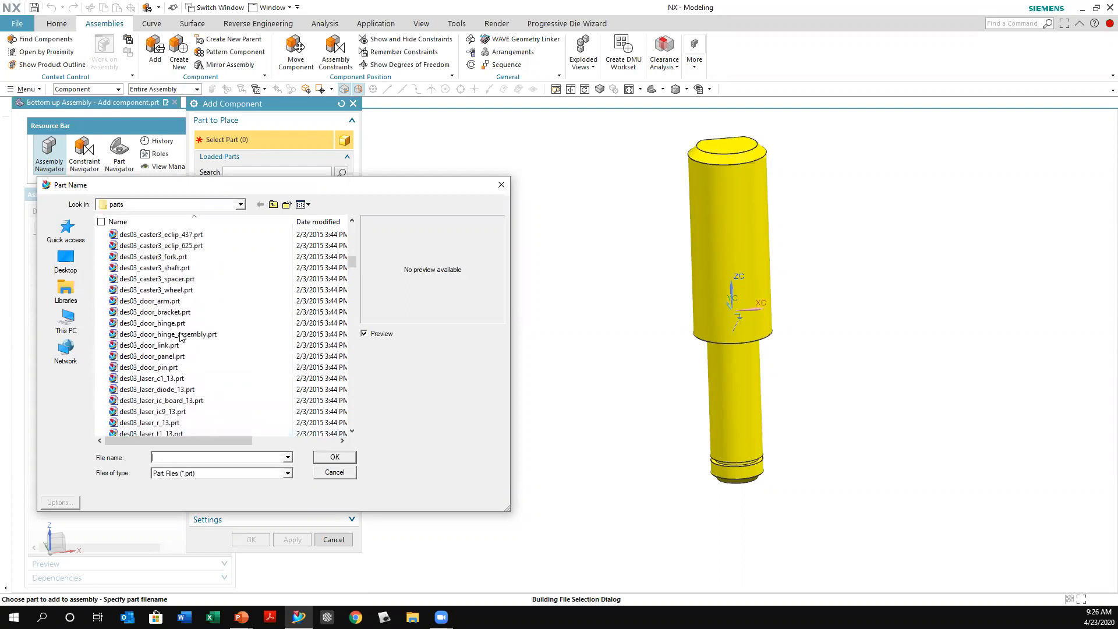
left_click(174, 278)
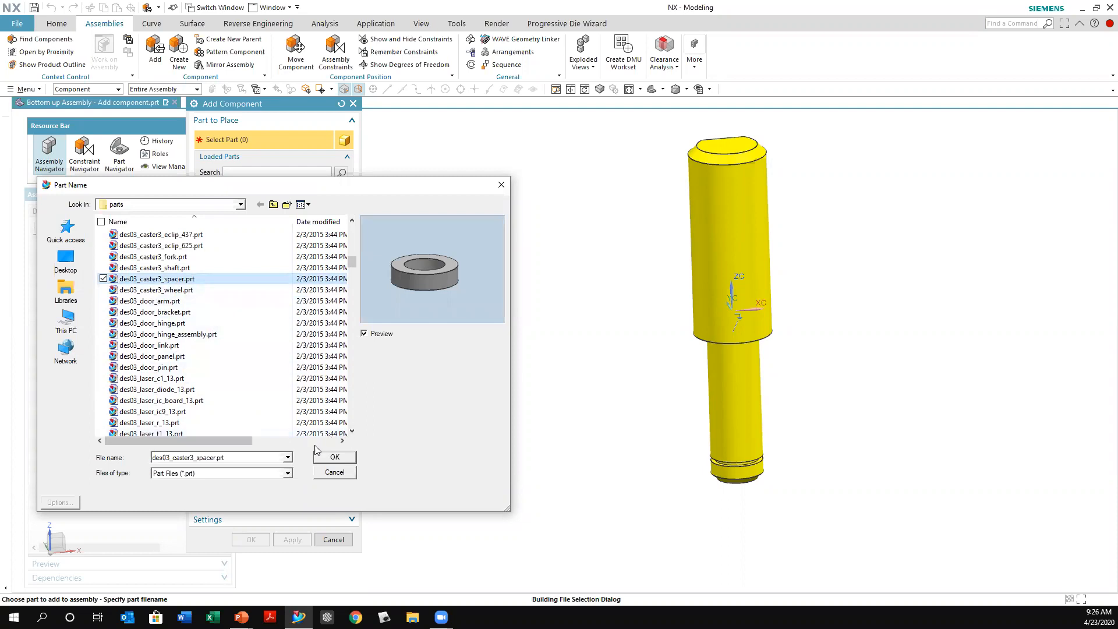
left_click(329, 457)
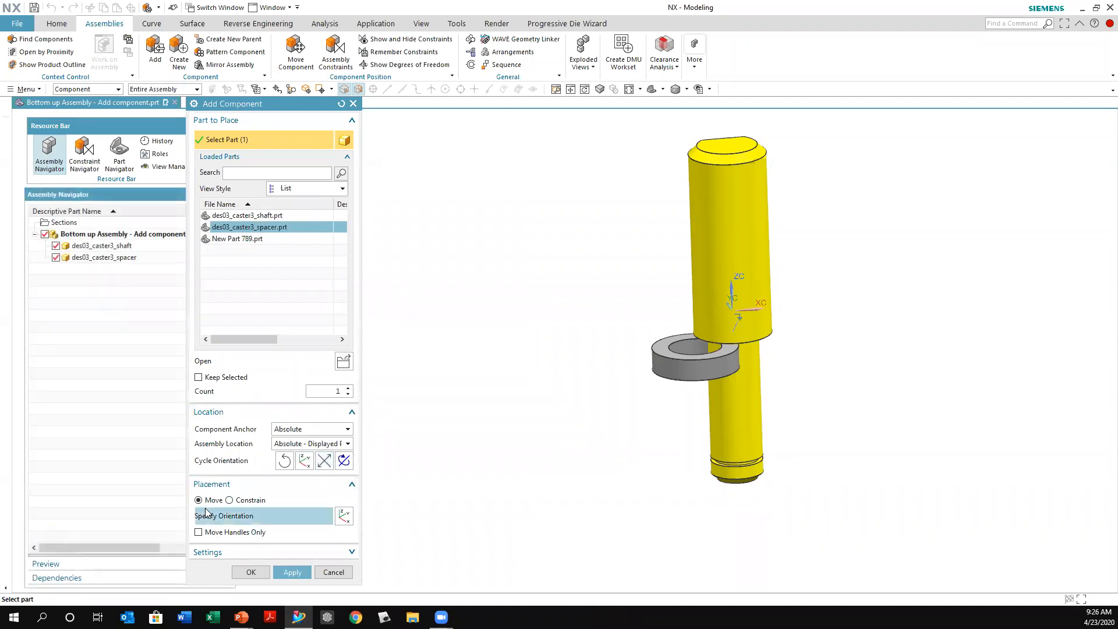
Move the spacer clear of the shaft to about X -3.71, Y -0.33, Z -1.03.
left_click(343, 517)
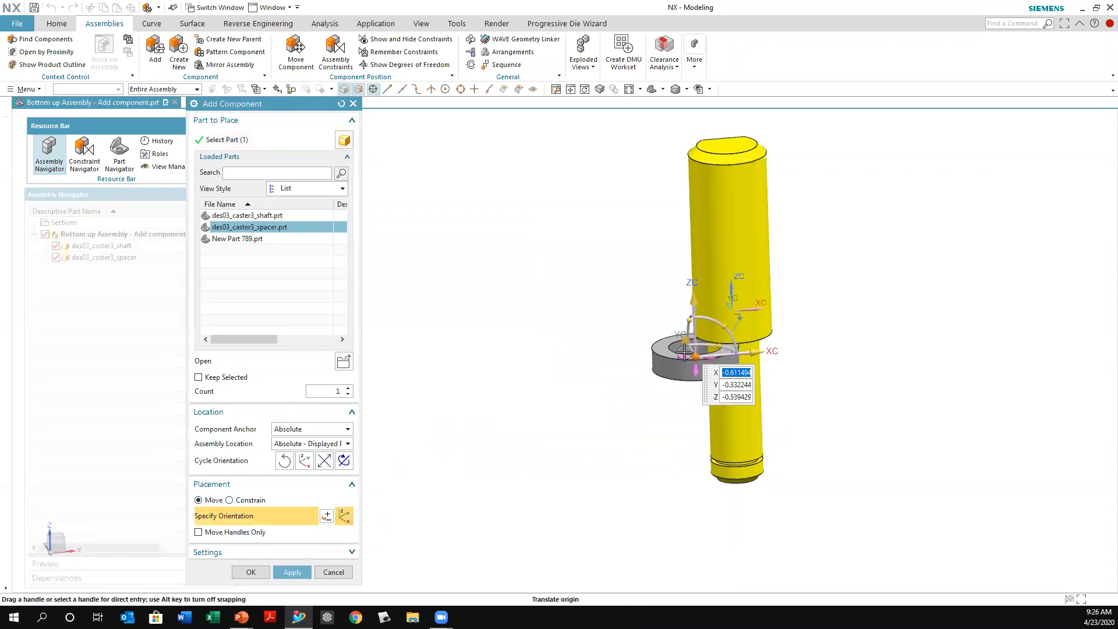
left_click_drag(693, 361, 611, 384)
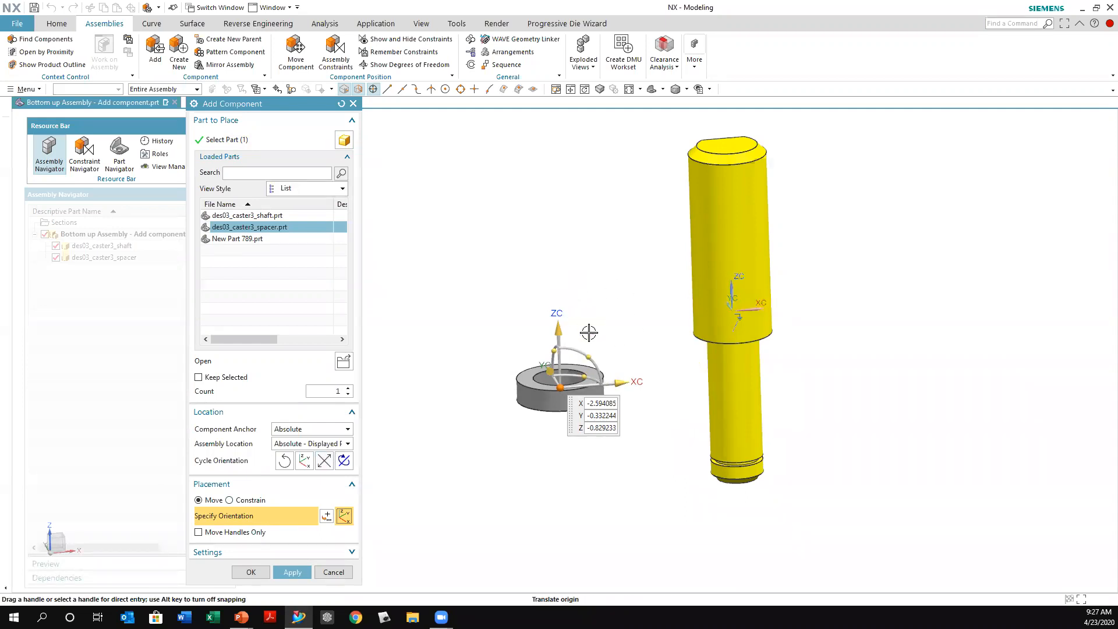
middle_click_drag(536, 320, 521, 366)
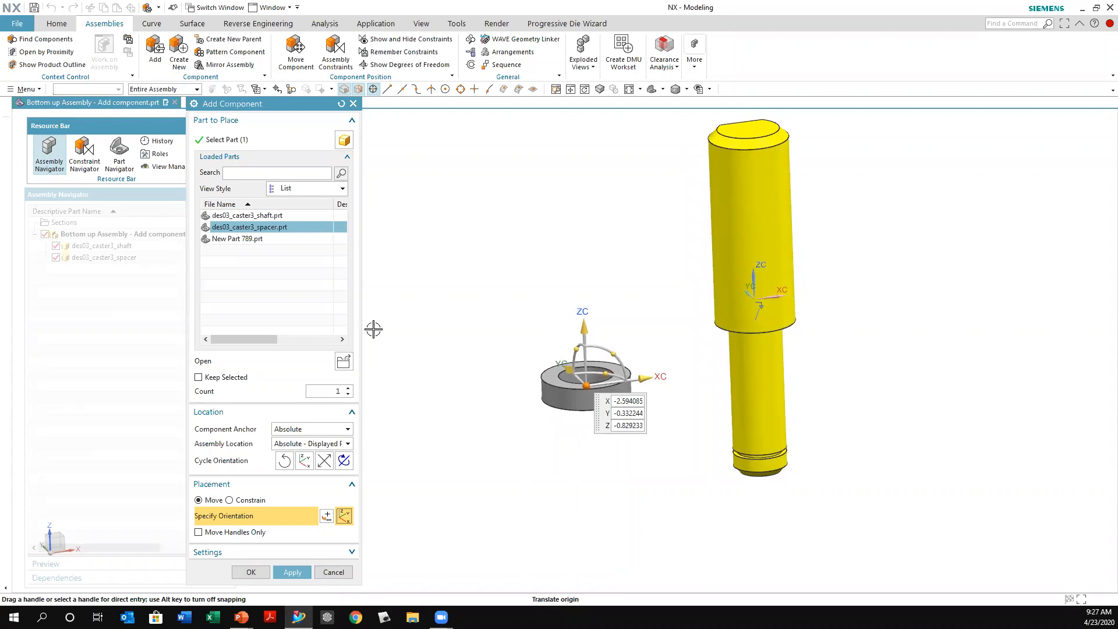
middle_click_drag(373, 328, 394, 444)
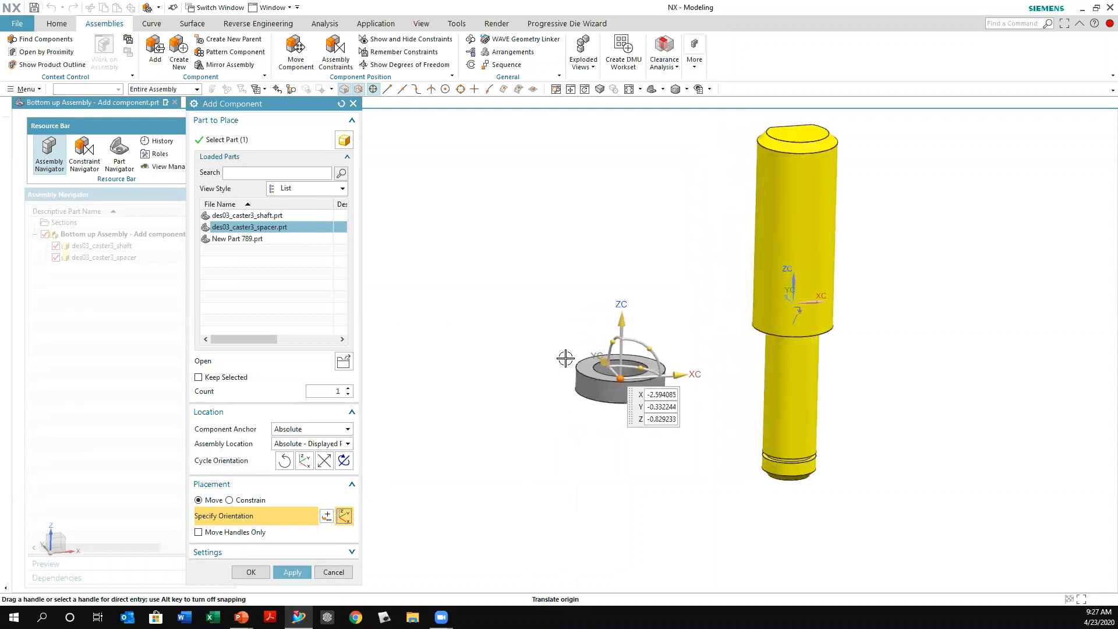
scroll(574, 417, "up", 4)
scroll(535, 428, "up", 3)
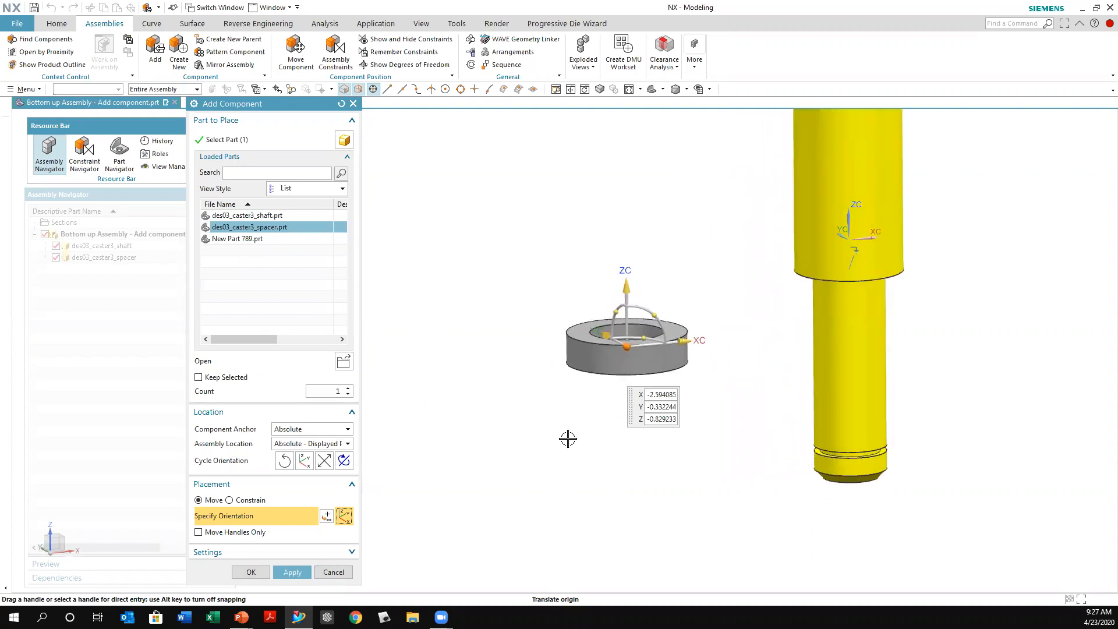
left_click_drag(604, 341, 506, 371)
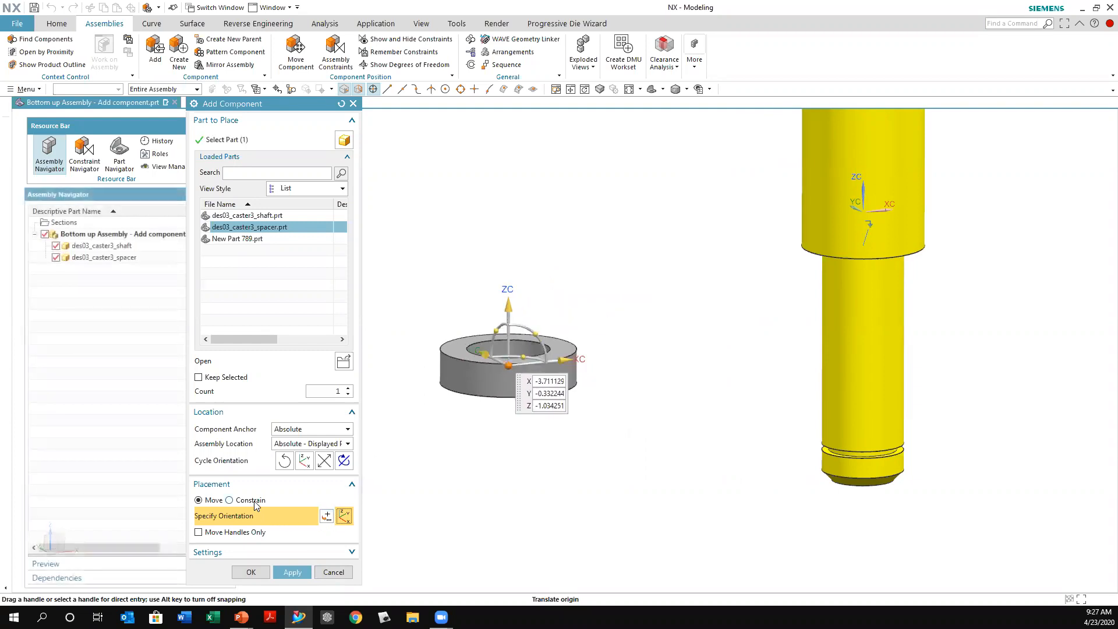
Constrain the spacer's upper outer edge concentric to the shaft's shoulder edge and apply the component placement.
left_click(230, 501)
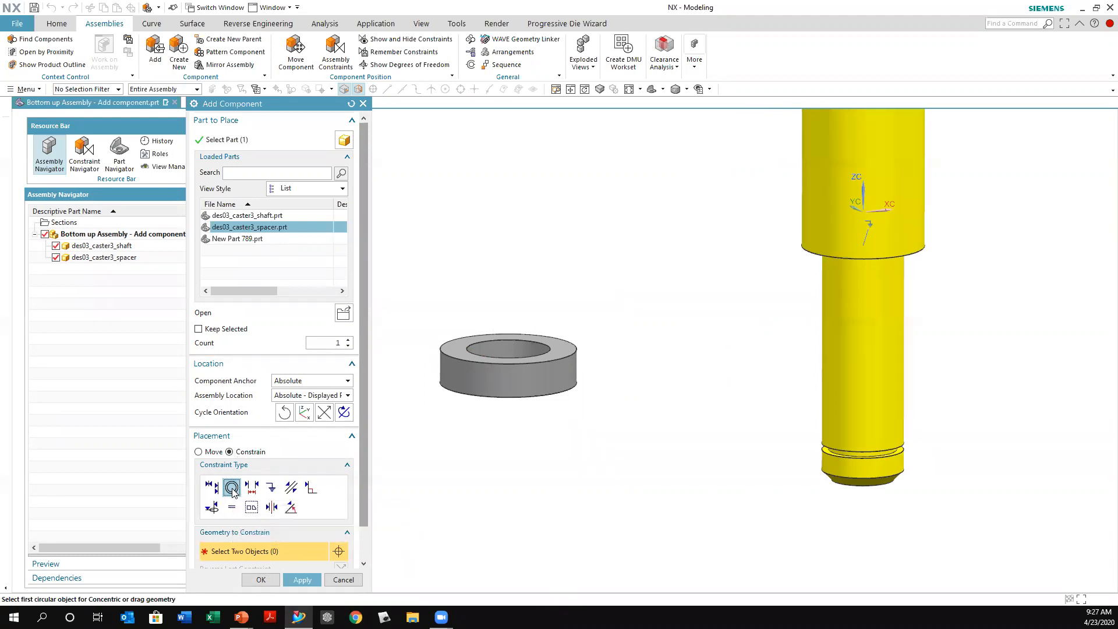
left_click(231, 488)
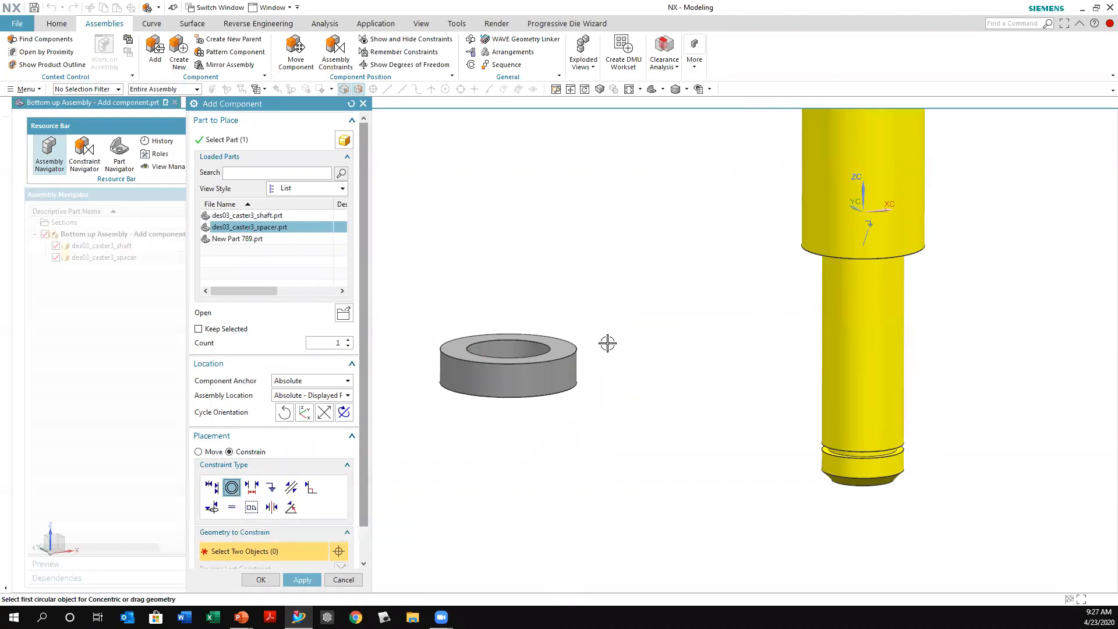
left_click(440, 346)
middle_click_drag(646, 360, 687, 330)
left_click(785, 274)
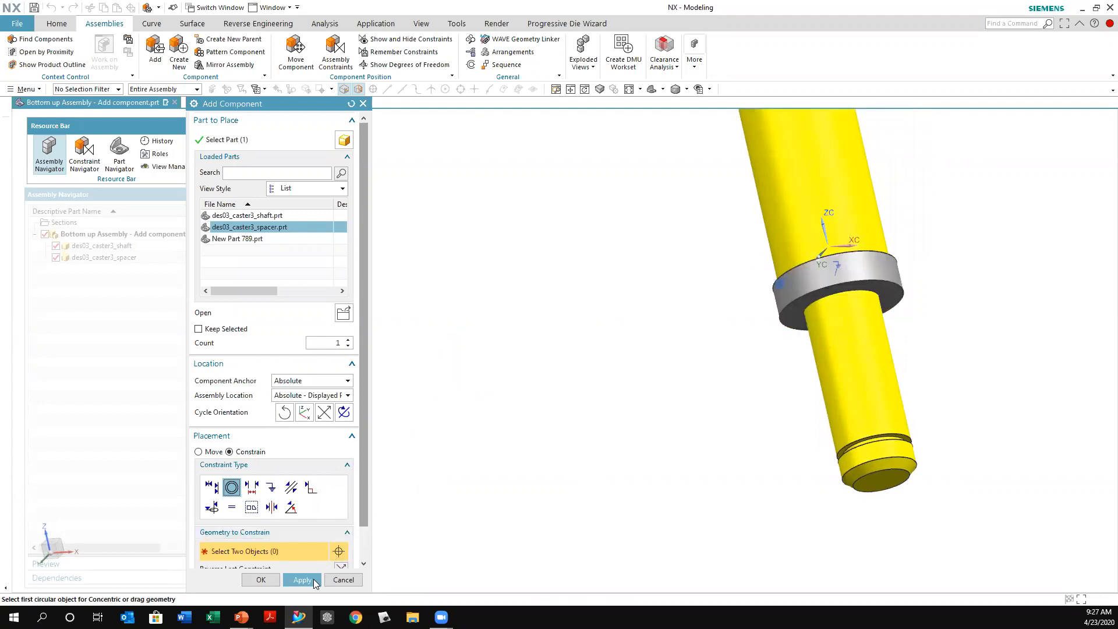
left_click(312, 579)
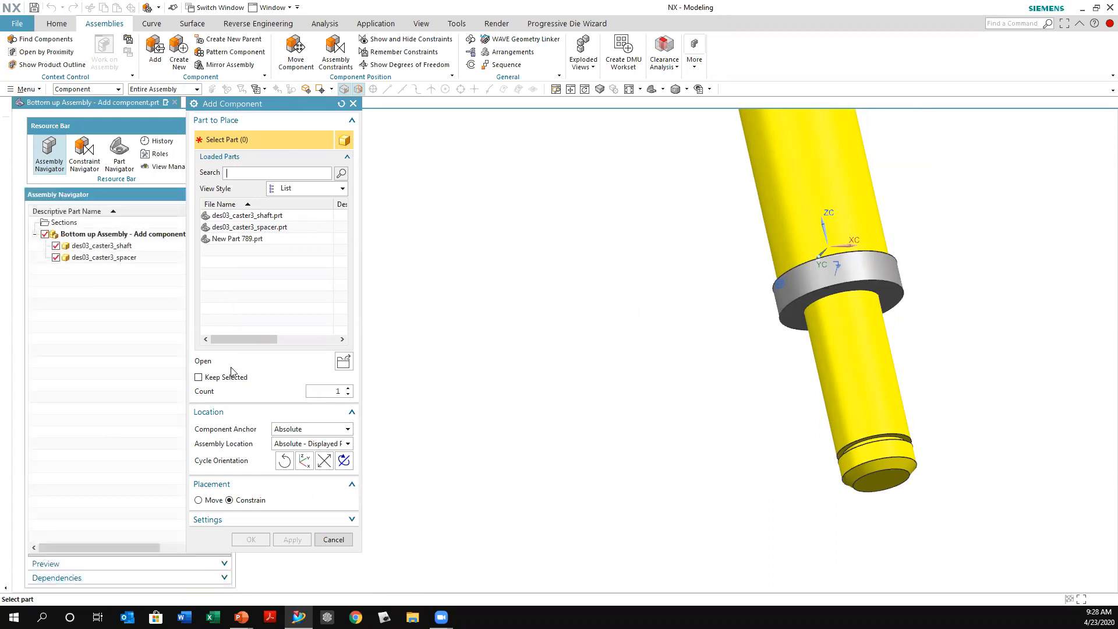
Load des03_caster3_fork.prt from the parts folder as the next component to add.
left_click(343, 362)
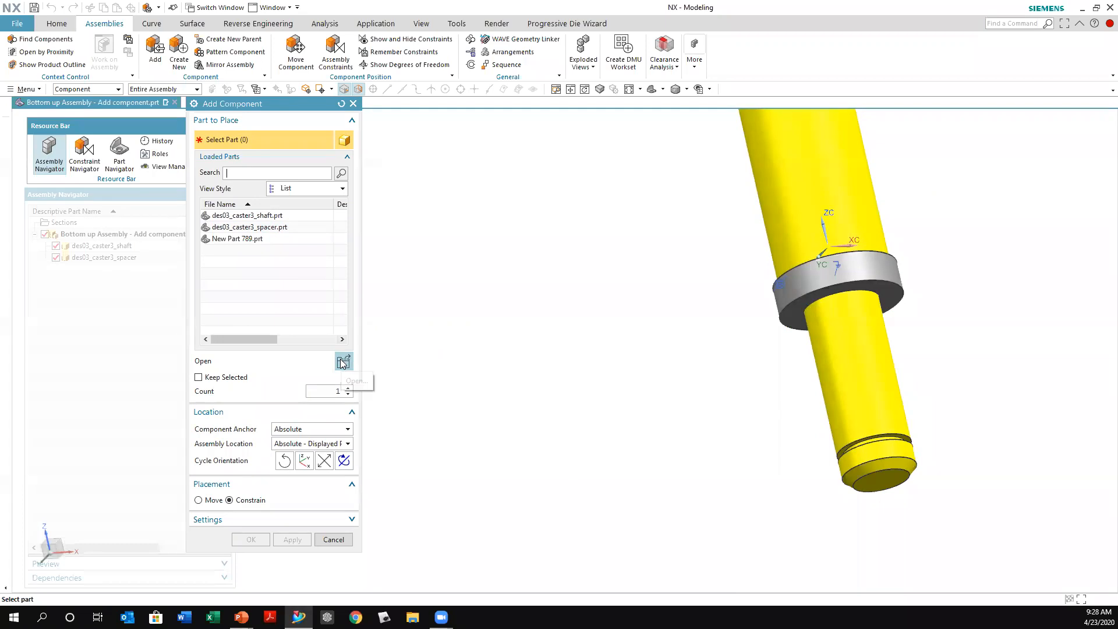
scroll(230, 326, "down", 15)
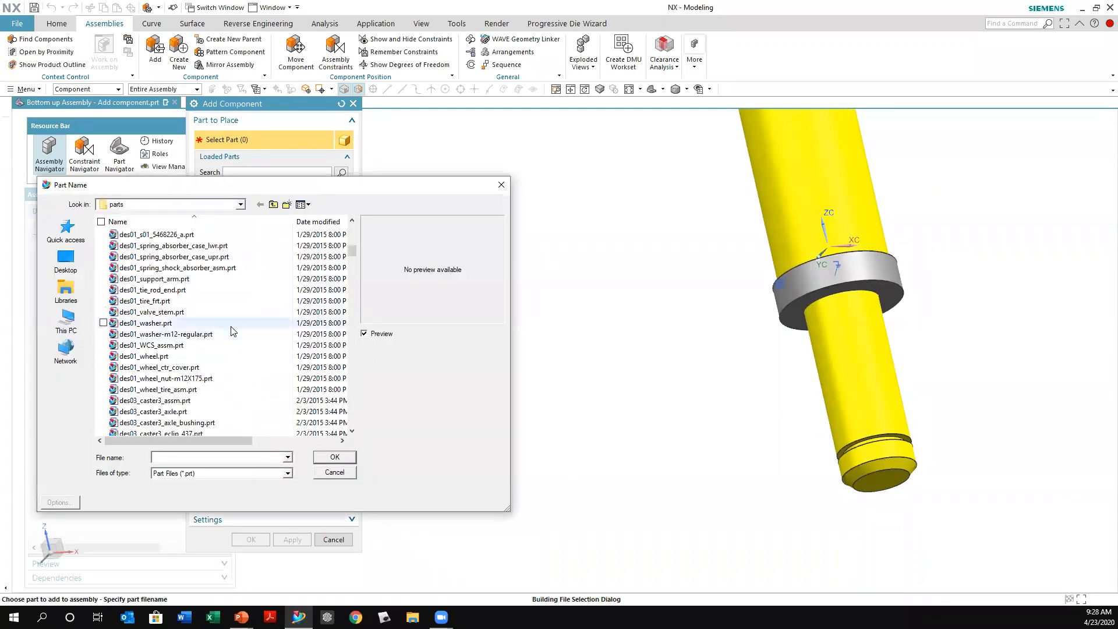
scroll(201, 294, "up", 1)
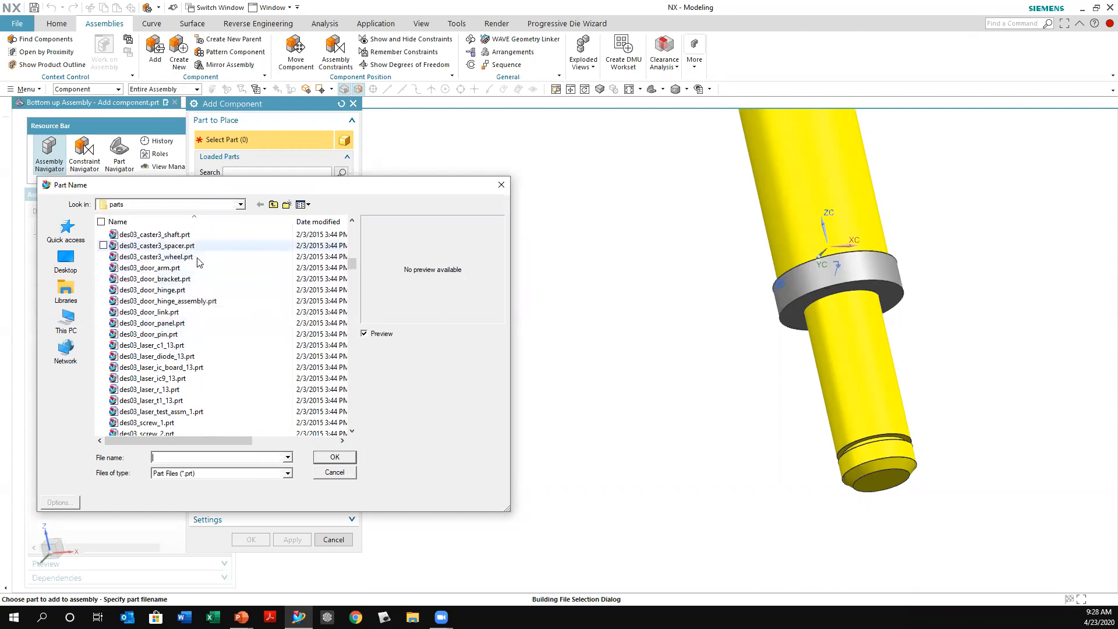
scroll(200, 280, "up", 1)
left_click(245, 258)
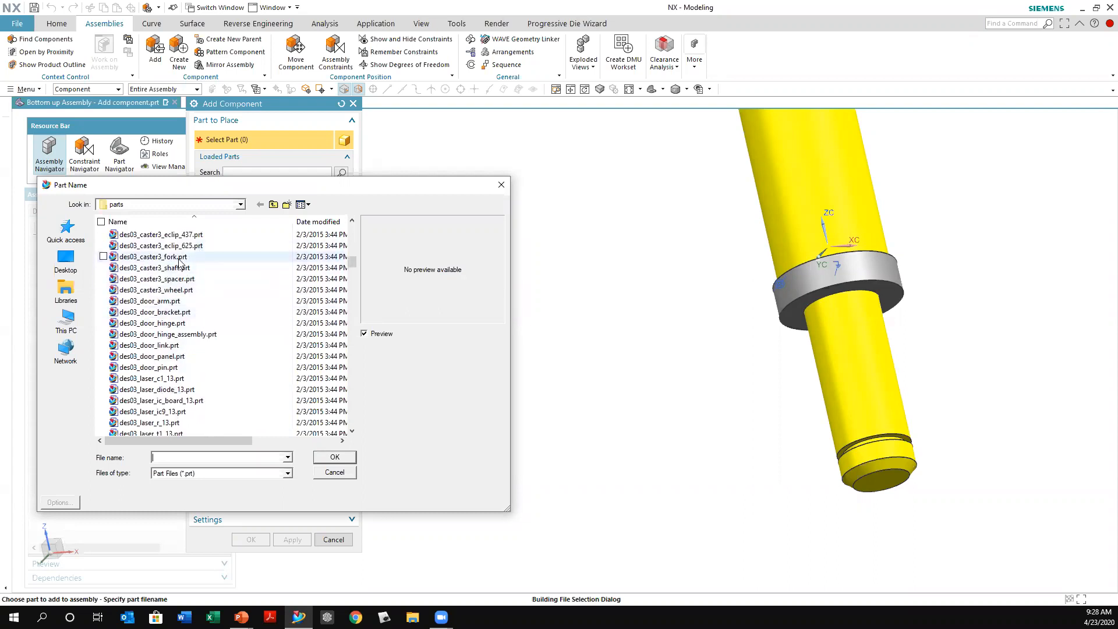
left_click(335, 457)
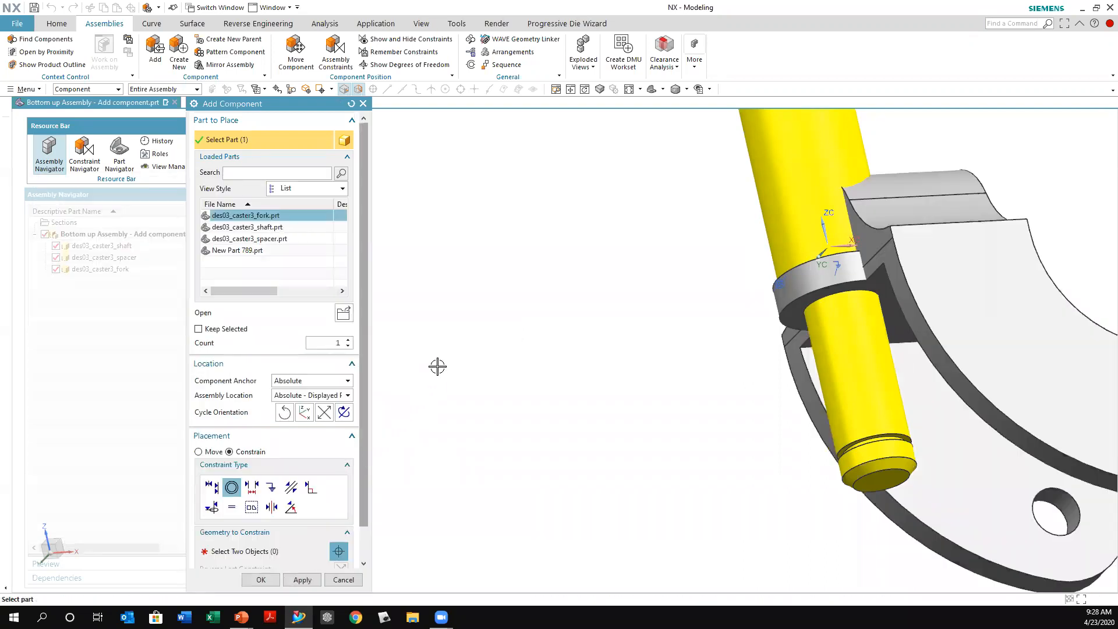
Move the fork clear of the shaft and spacer to about X -3.83, Y 0, Z -4.28.
scroll(592, 289, "down", 5)
middle_click_drag(593, 289, 559, 346)
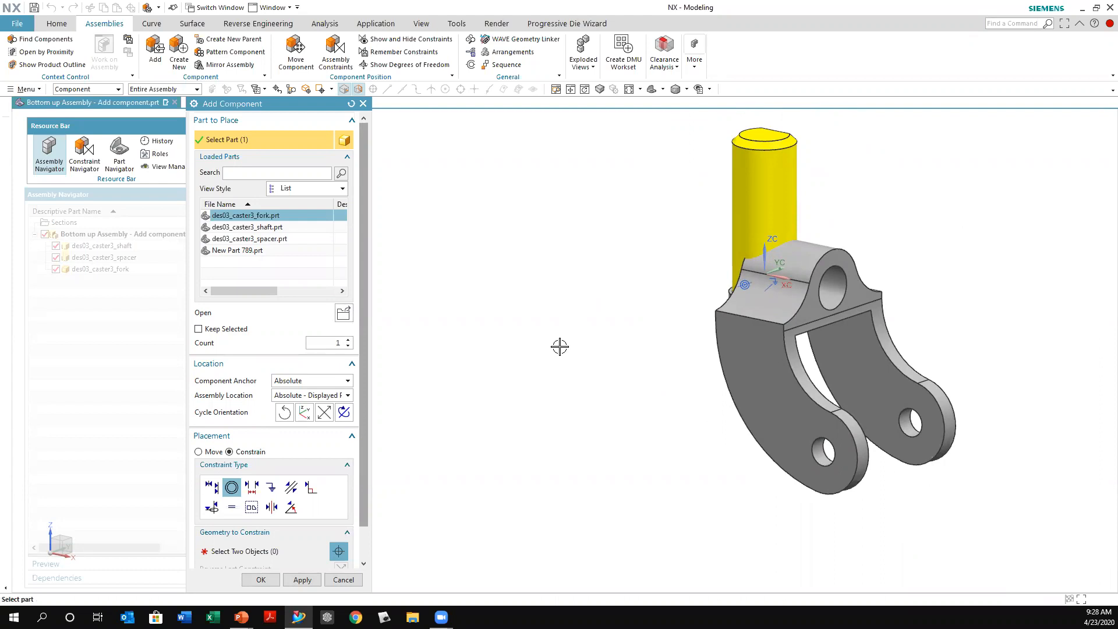
left_click(199, 452)
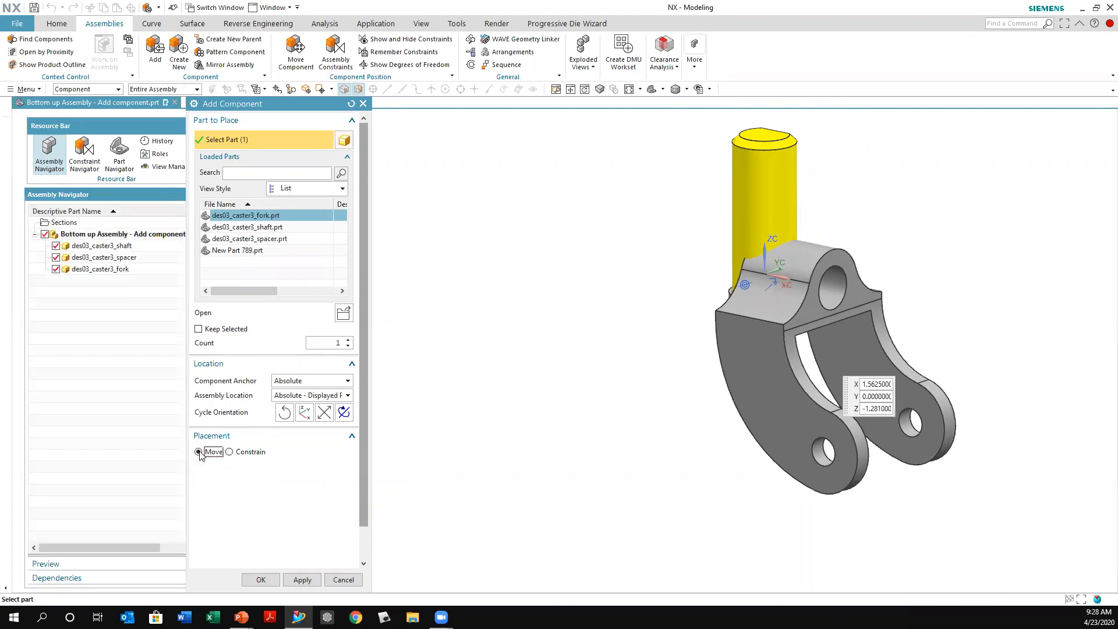
left_click_drag(835, 359, 557, 412)
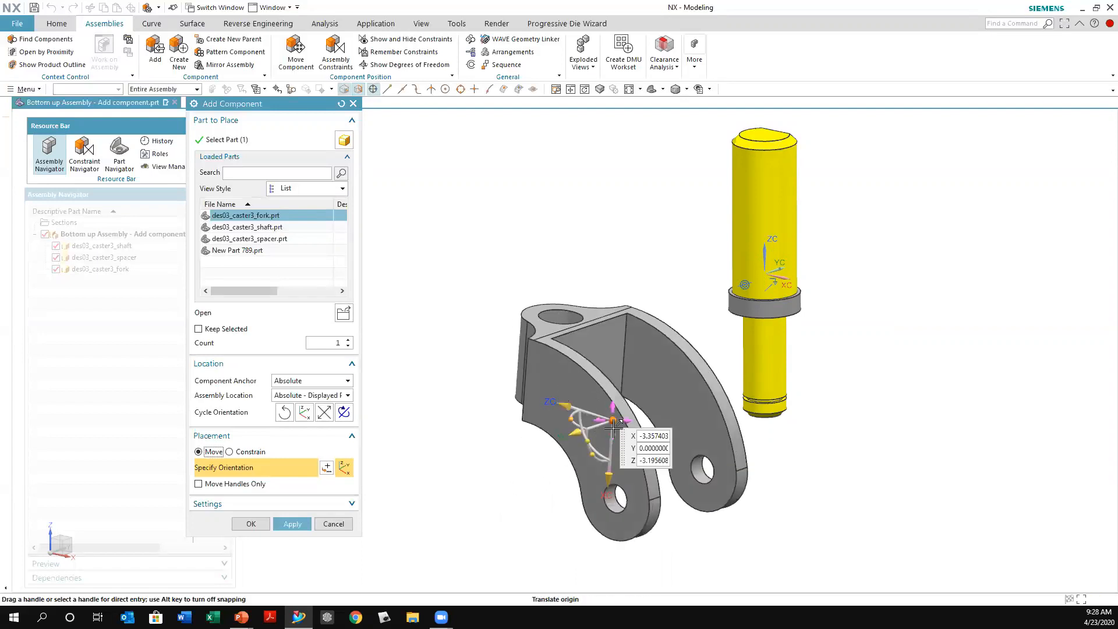
left_click_drag(610, 430, 604, 305)
middle_click_drag(603, 306, 599, 294)
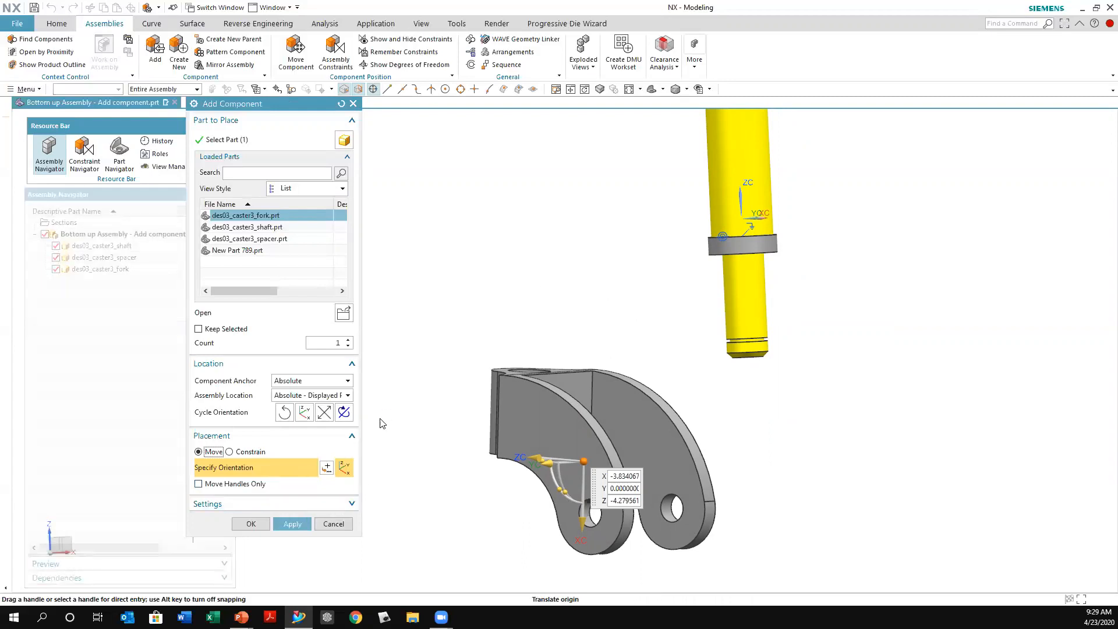
Add a Touch Align constraint with Prefer Touch orientation between the fork's flat upper face around the hole and the spacer's underside.
left_click(229, 452)
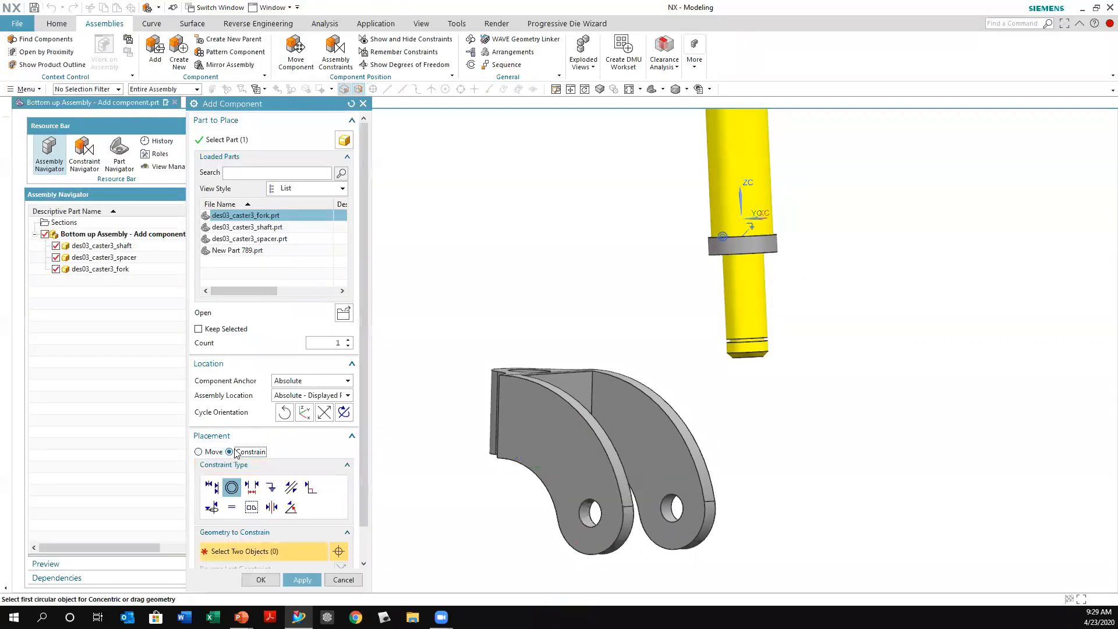
left_click(210, 488)
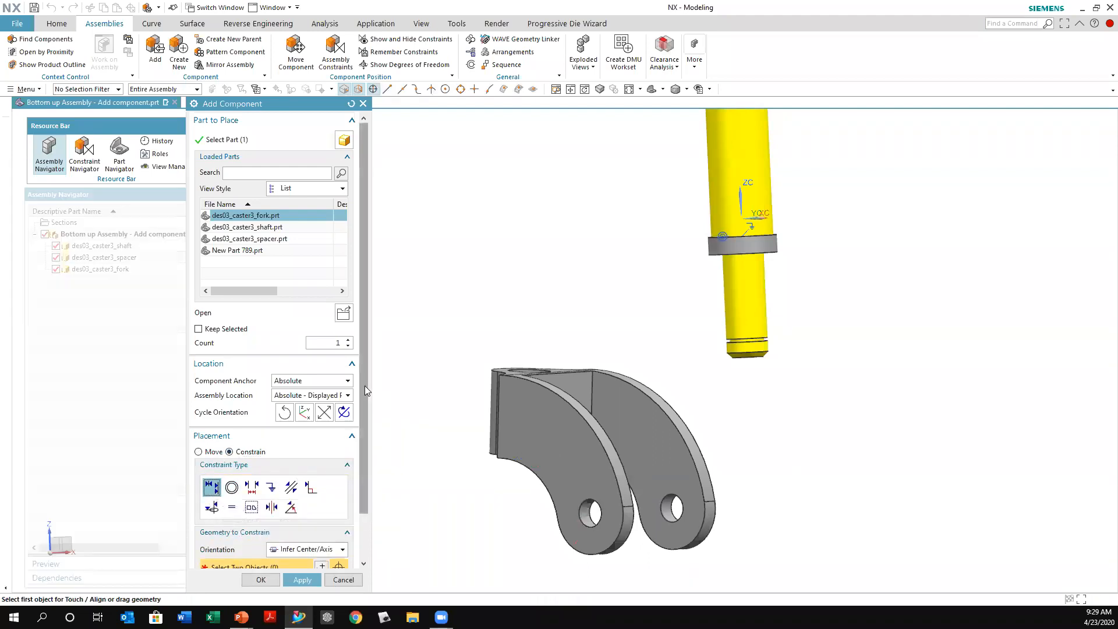
scroll(363, 411, "down", 3)
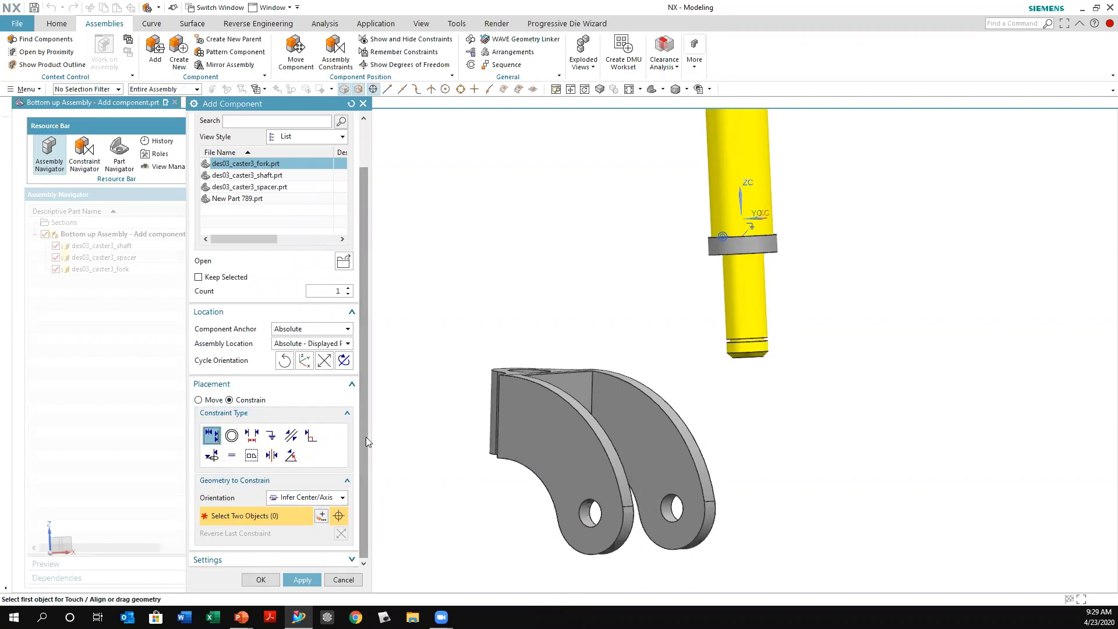
left_click(343, 497)
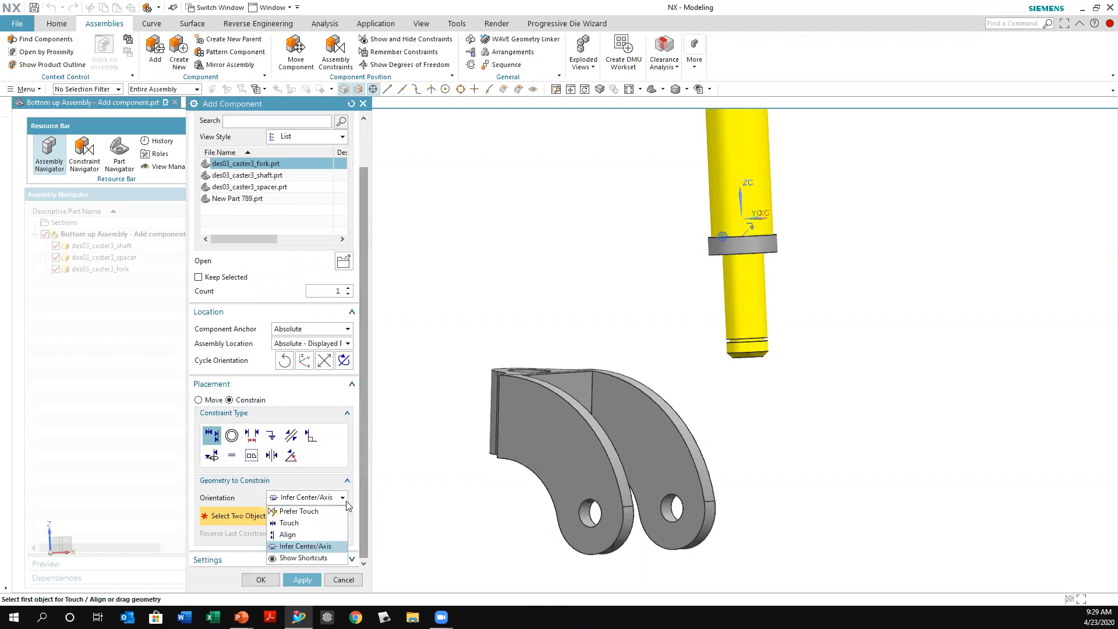
left_click(305, 511)
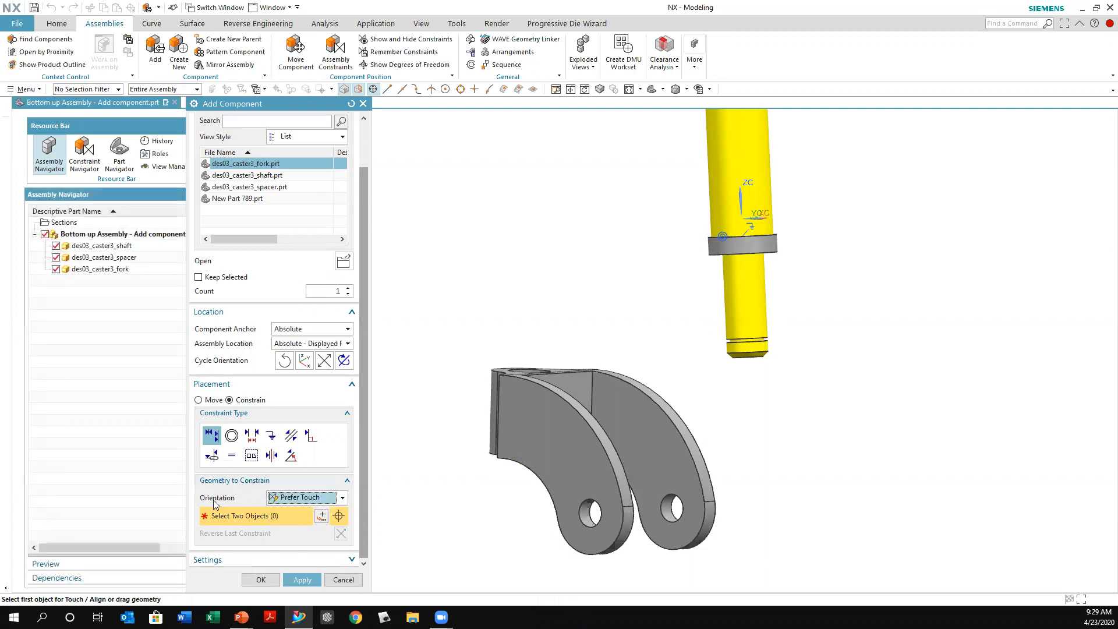
scroll(417, 313, "up", 3)
scroll(456, 316, "up", 5)
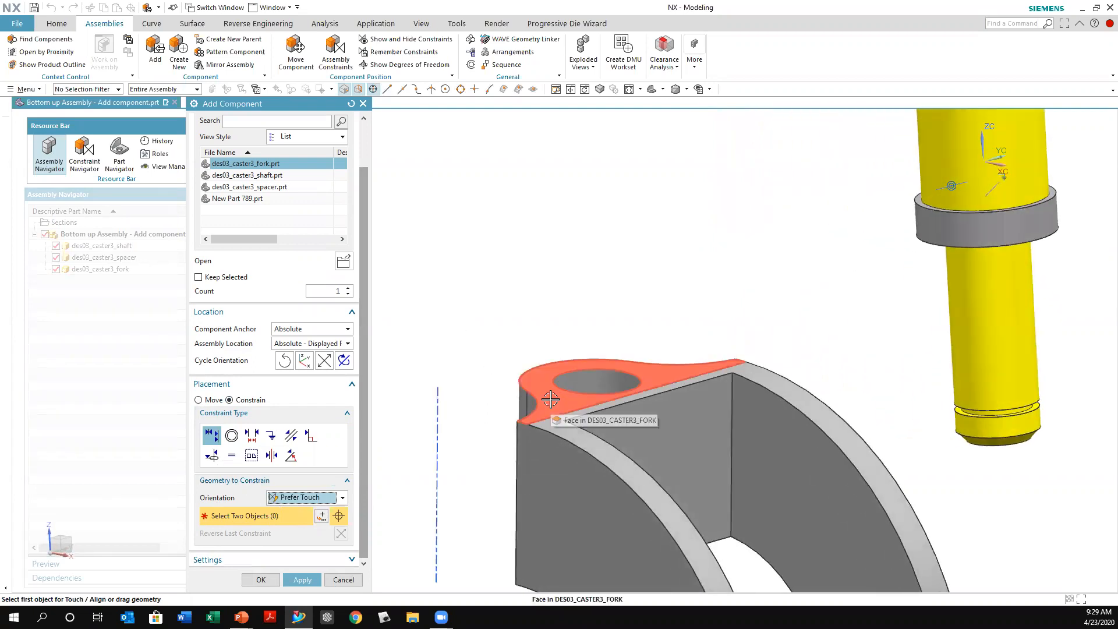
left_click(551, 398)
middle_click_drag(551, 364, 739, 250)
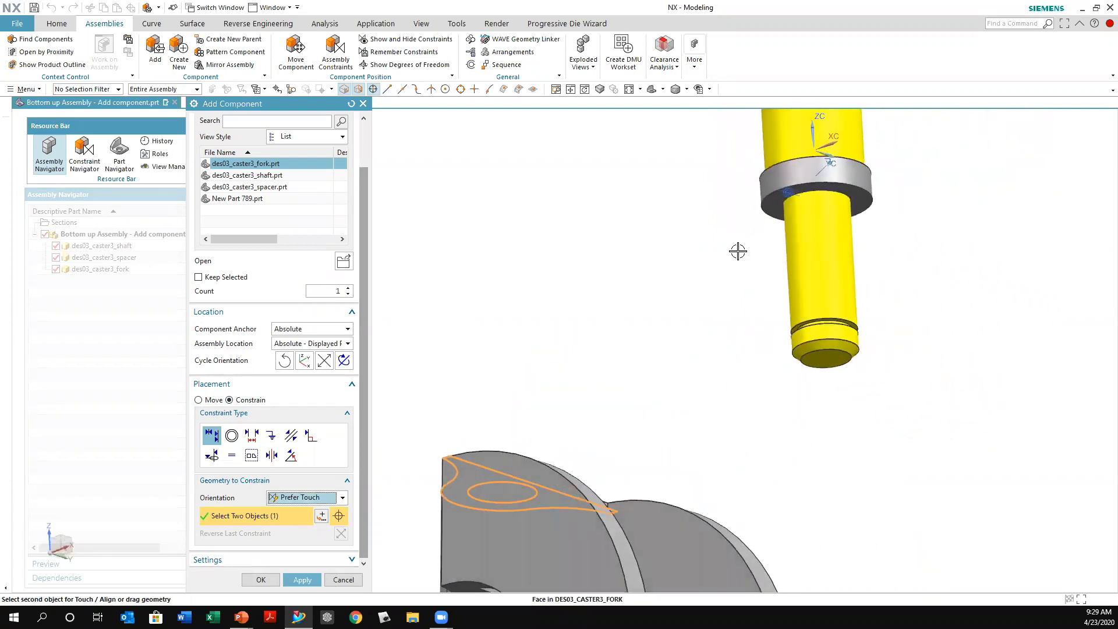
left_click(770, 206)
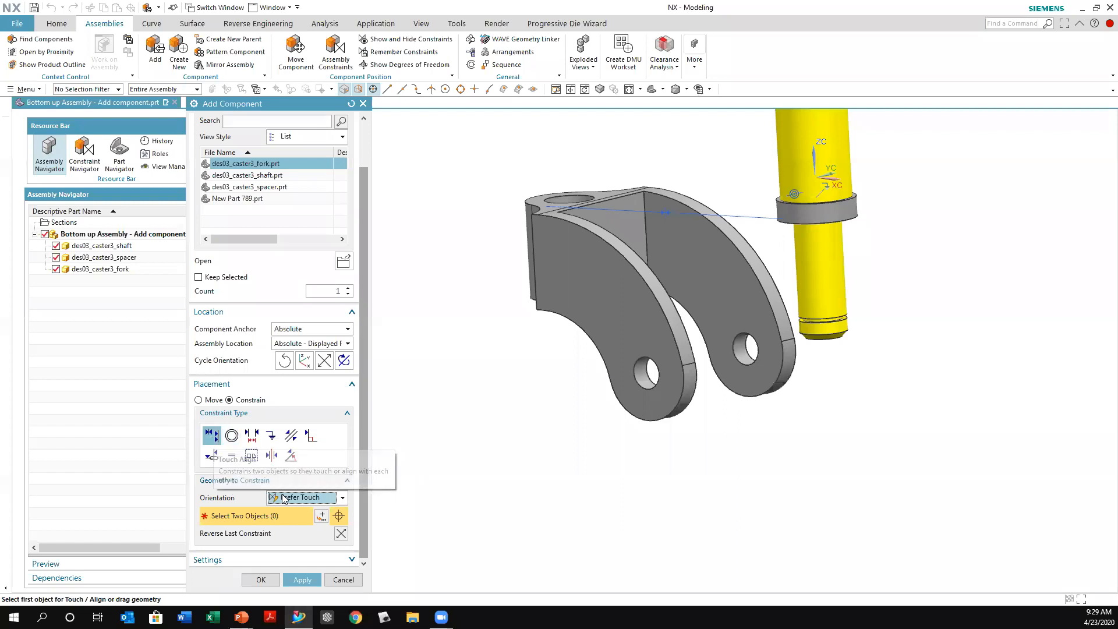
Align the centerline of the fork's upper hole with the shaft's centerline using the Infer Center/Axis orientation.
left_click(342, 499)
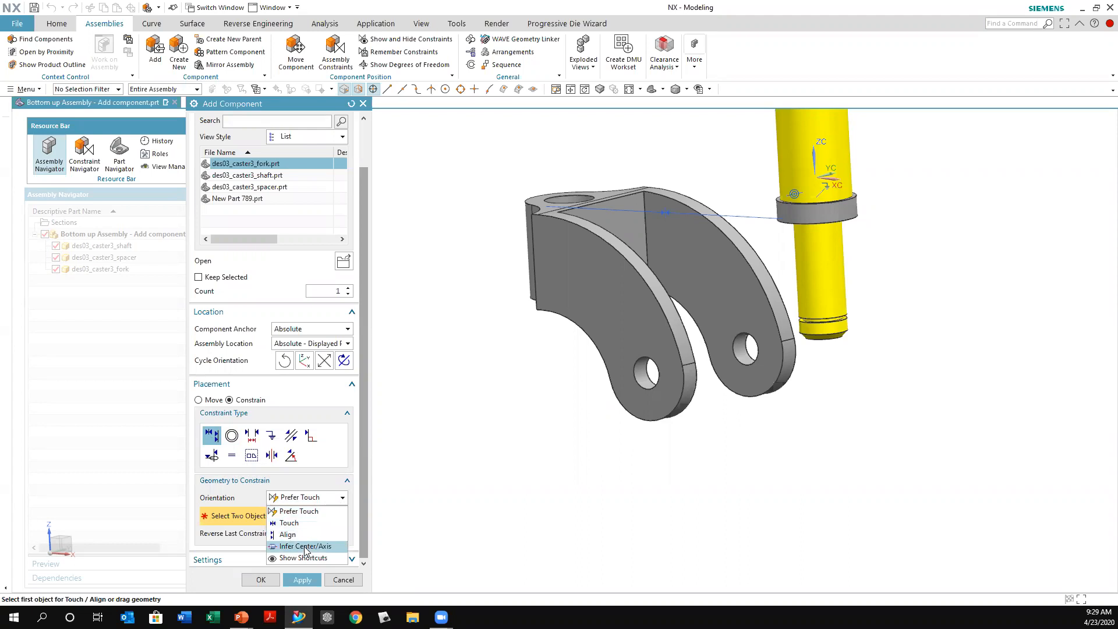
left_click(305, 546)
scroll(486, 417, "down", 4)
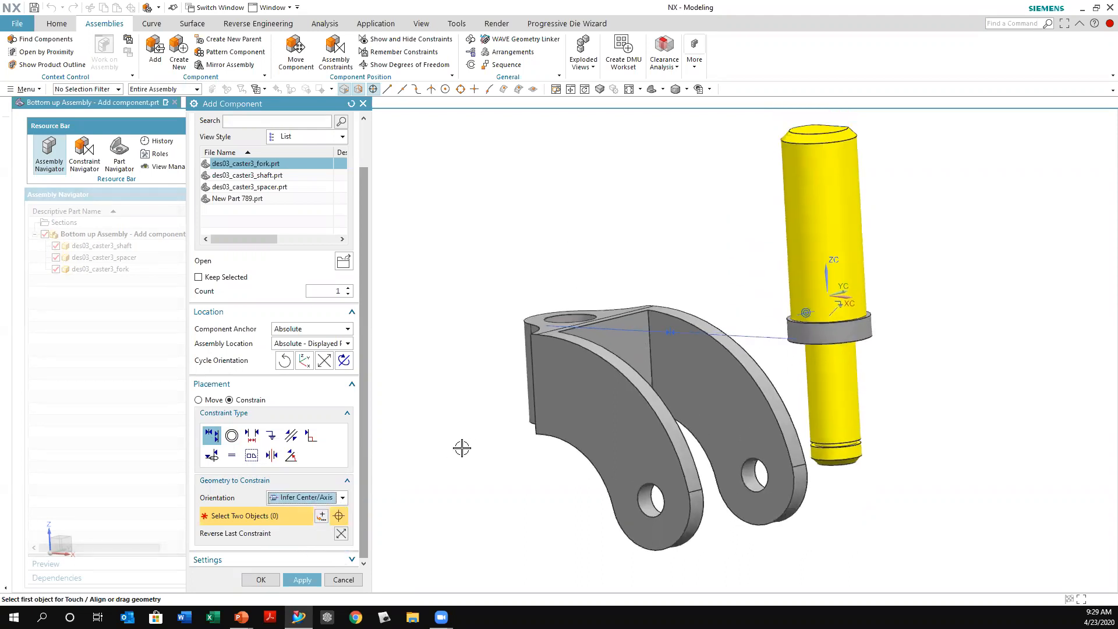
scroll(570, 332, "down", 2)
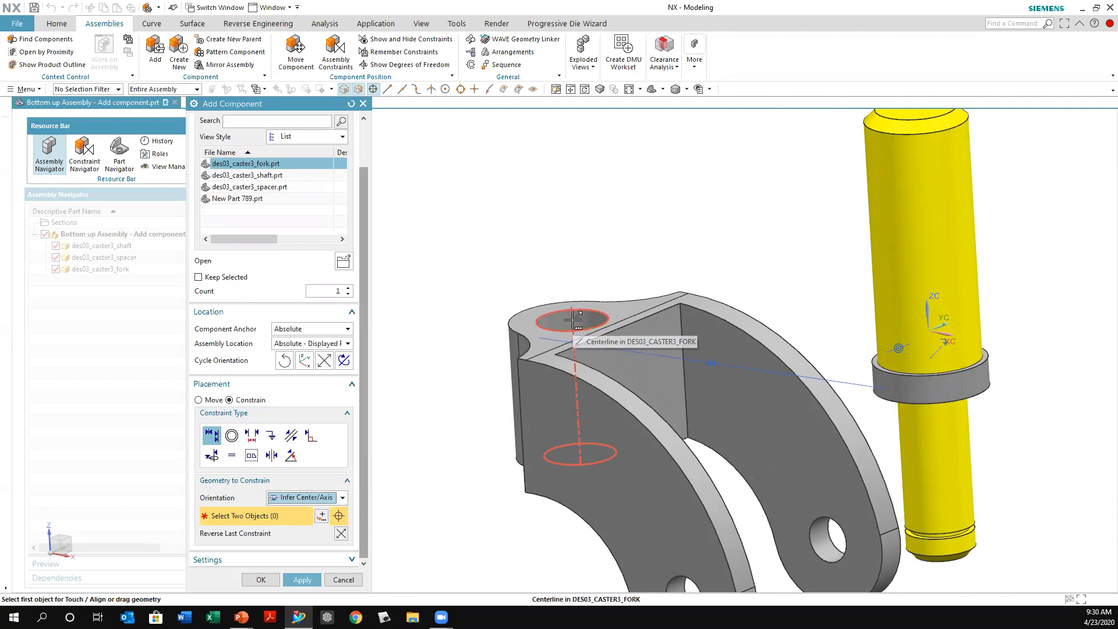
left_click(639, 330)
middle_click_drag(663, 355, 774, 307)
scroll(444, 389, "down", 2)
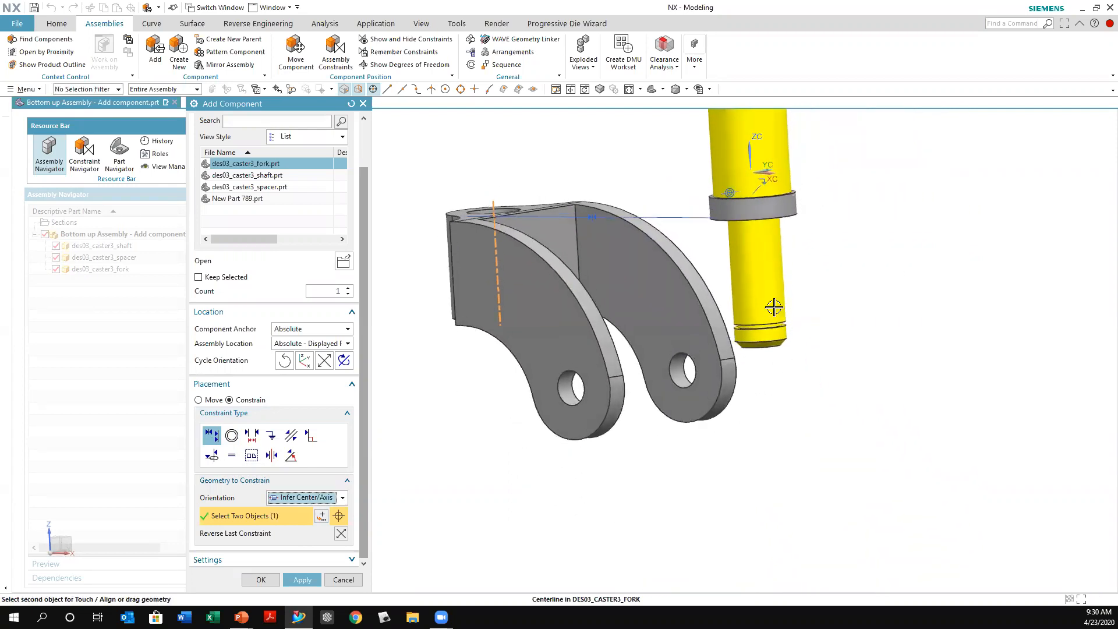
left_click(758, 280)
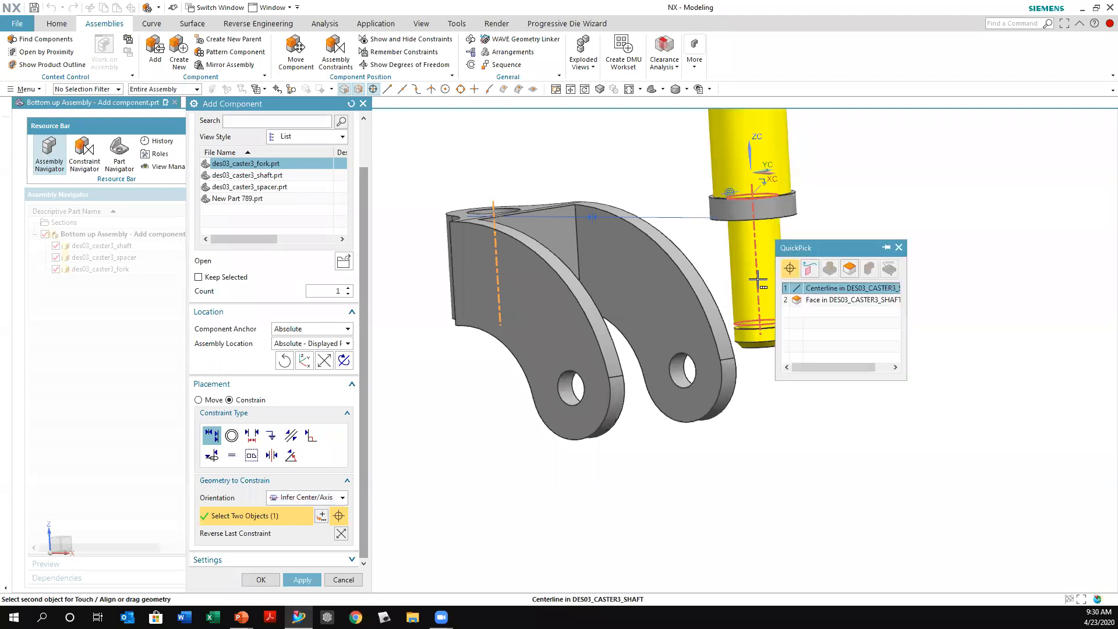
left_click(811, 288)
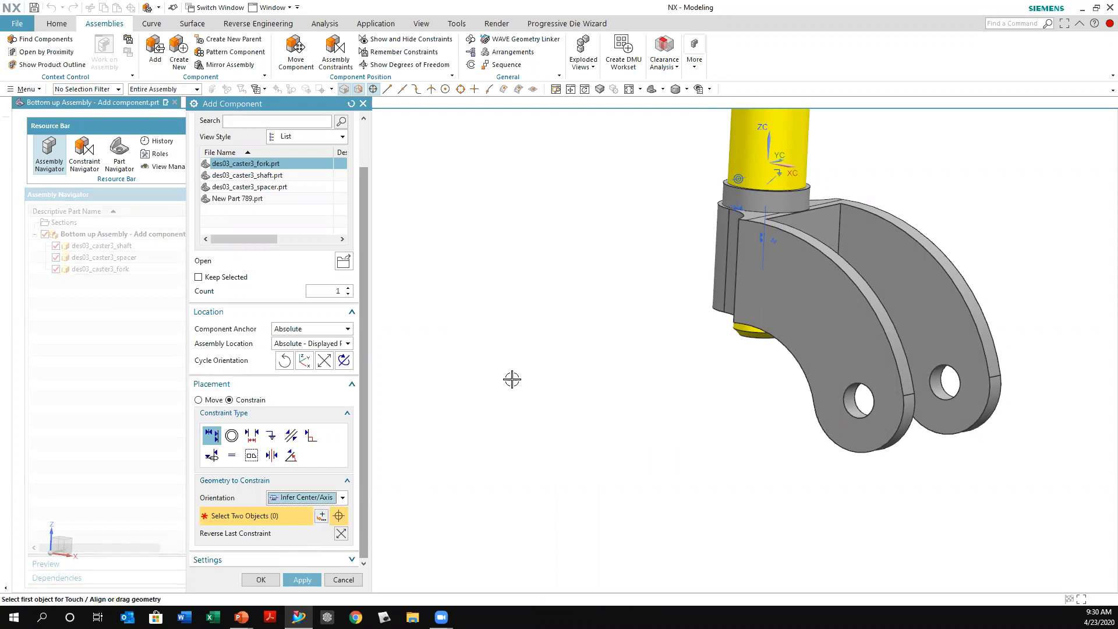
scroll(489, 316, "down", 3)
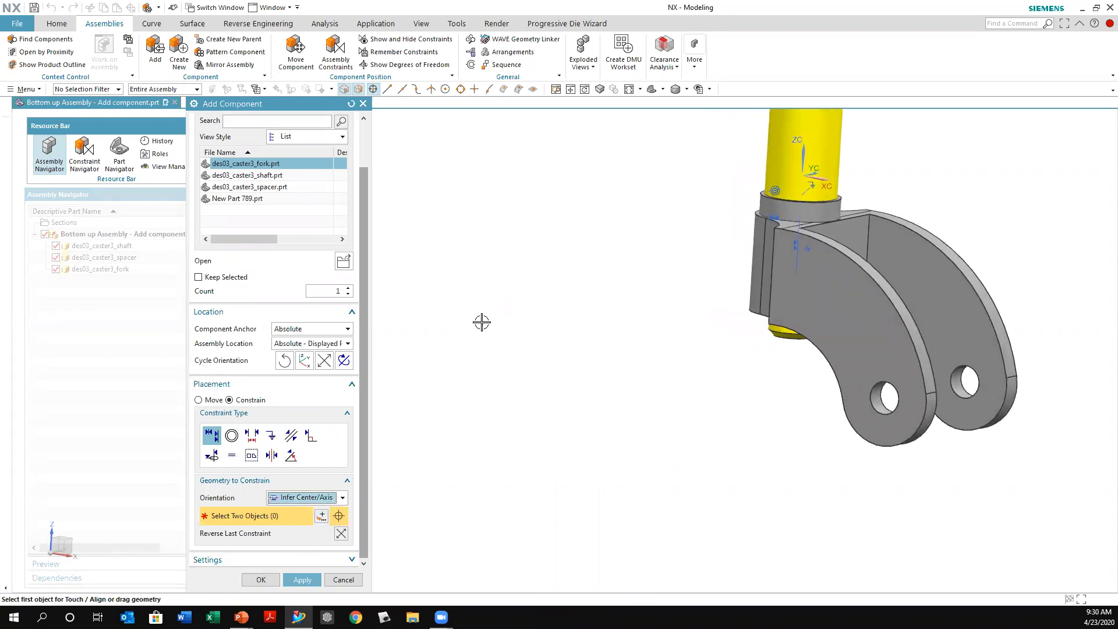
left_click(344, 262)
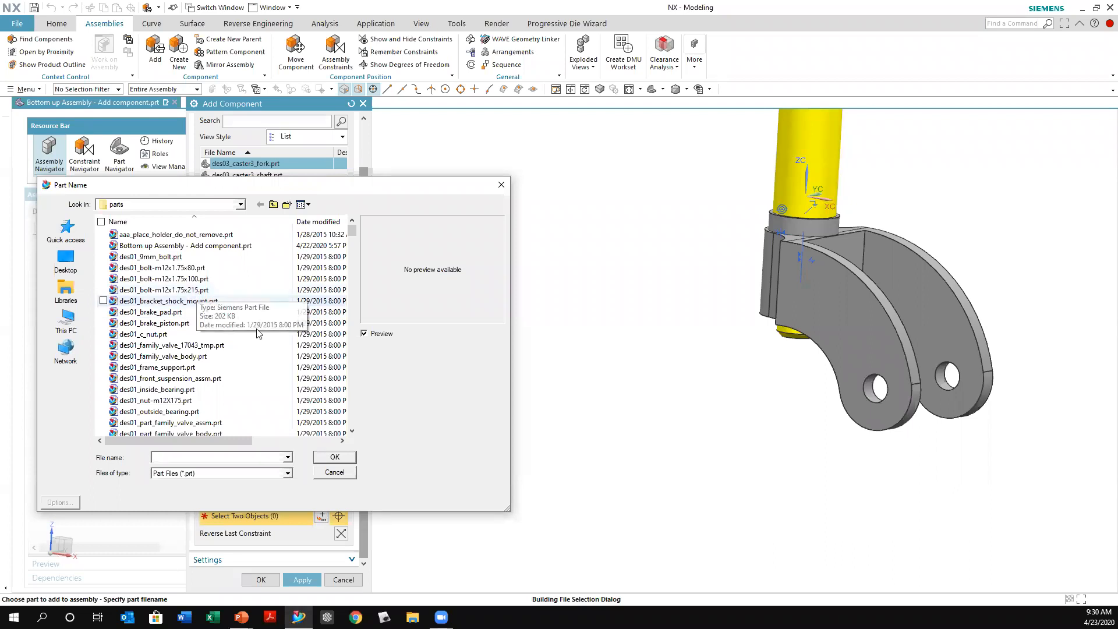
scroll(192, 285, "down", 12)
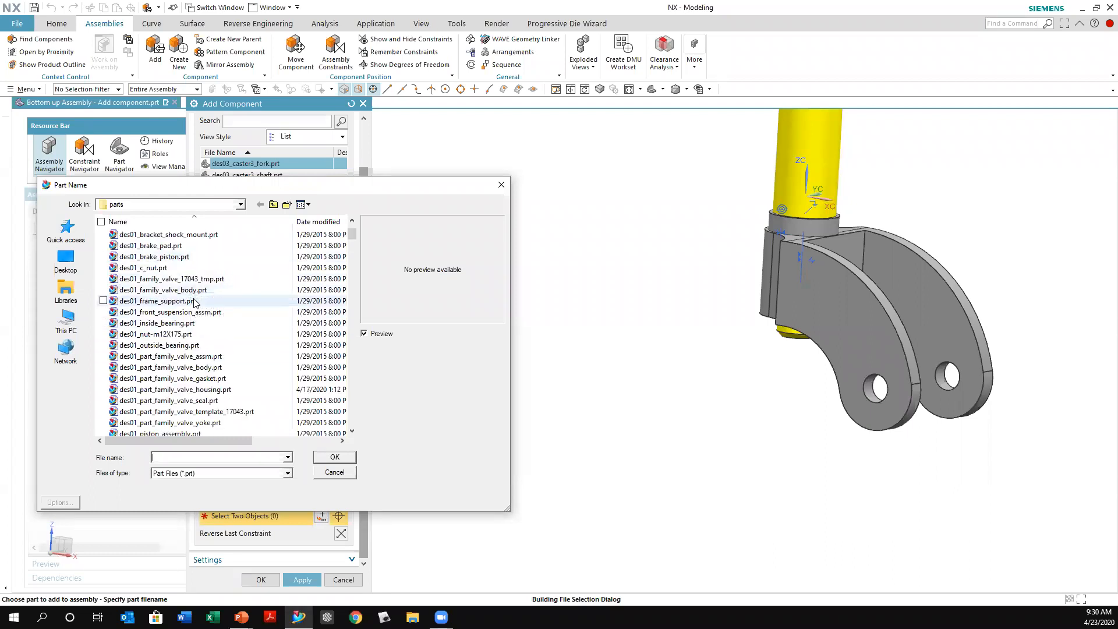
scroll(195, 314, "down", 3)
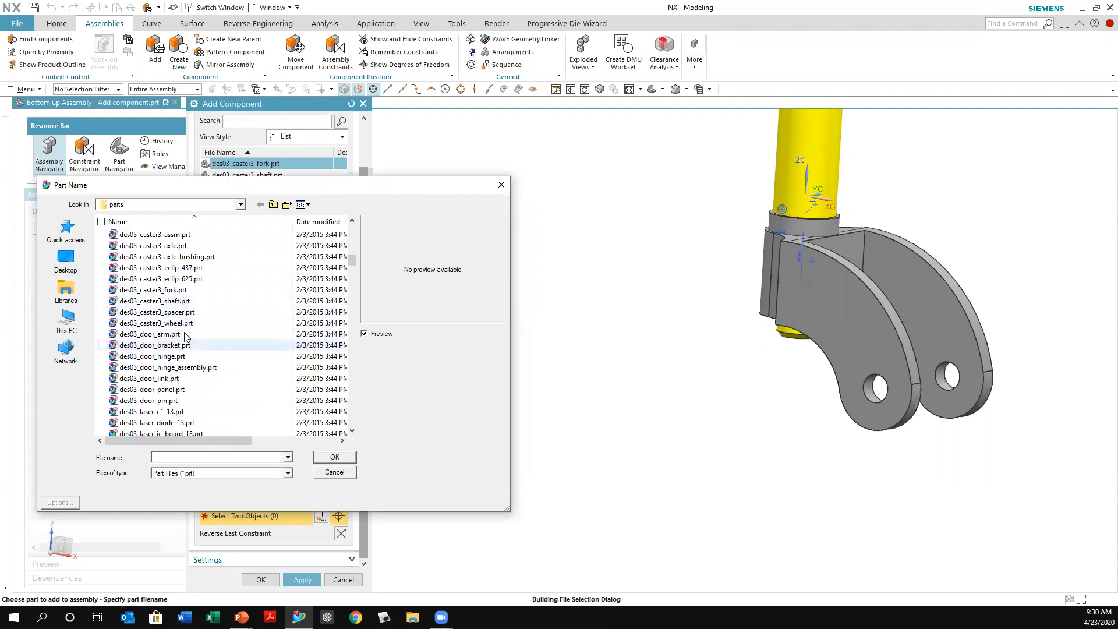
left_click(199, 259)
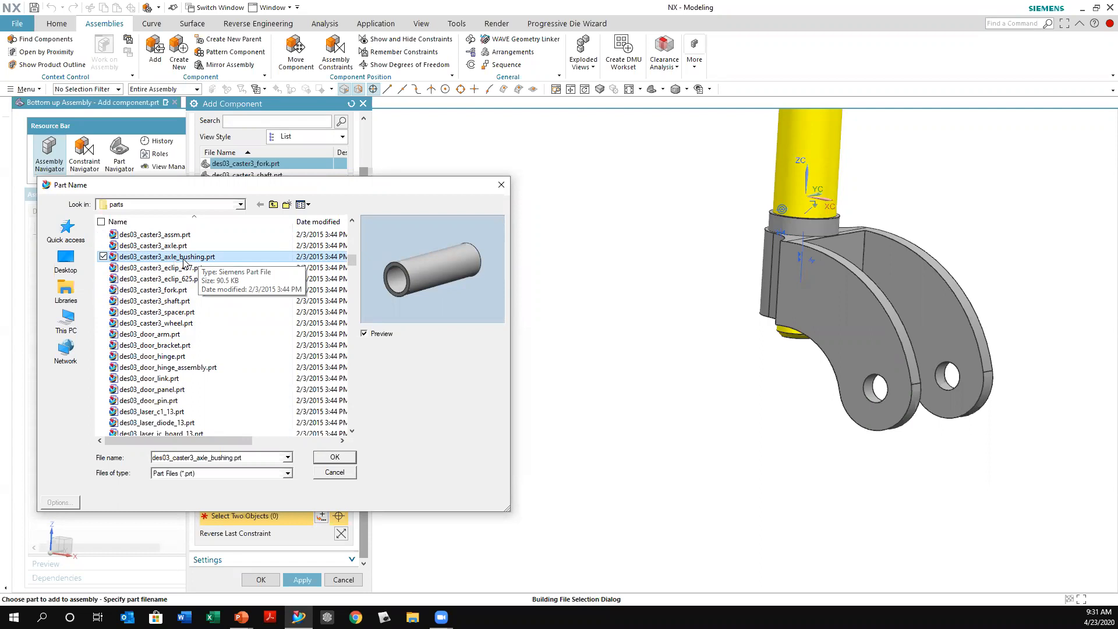
left_click(327, 456)
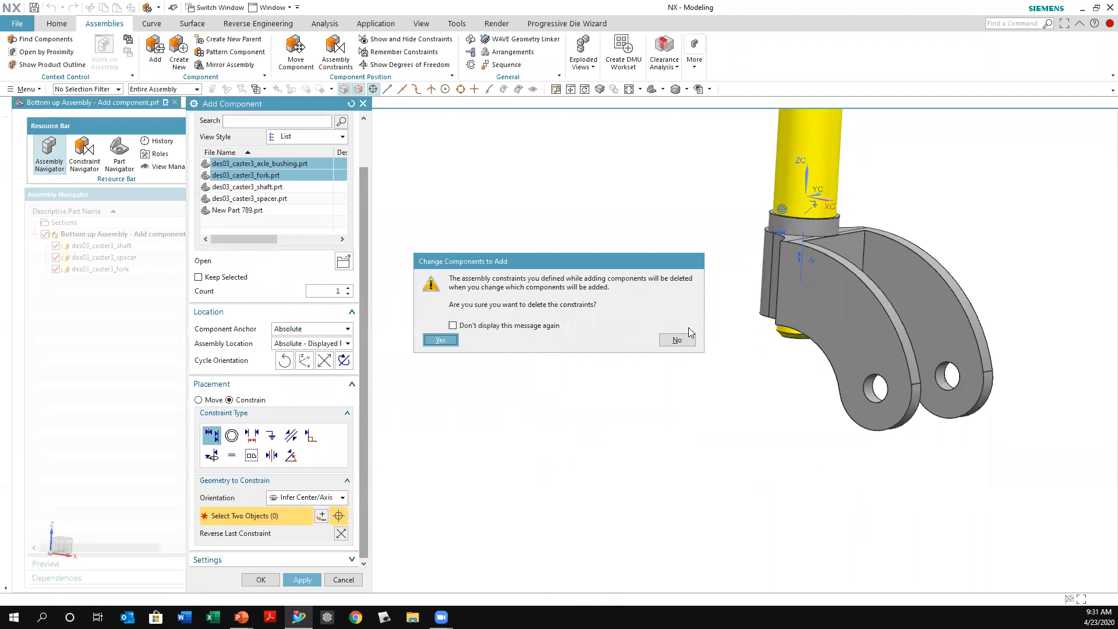
left_click(679, 340)
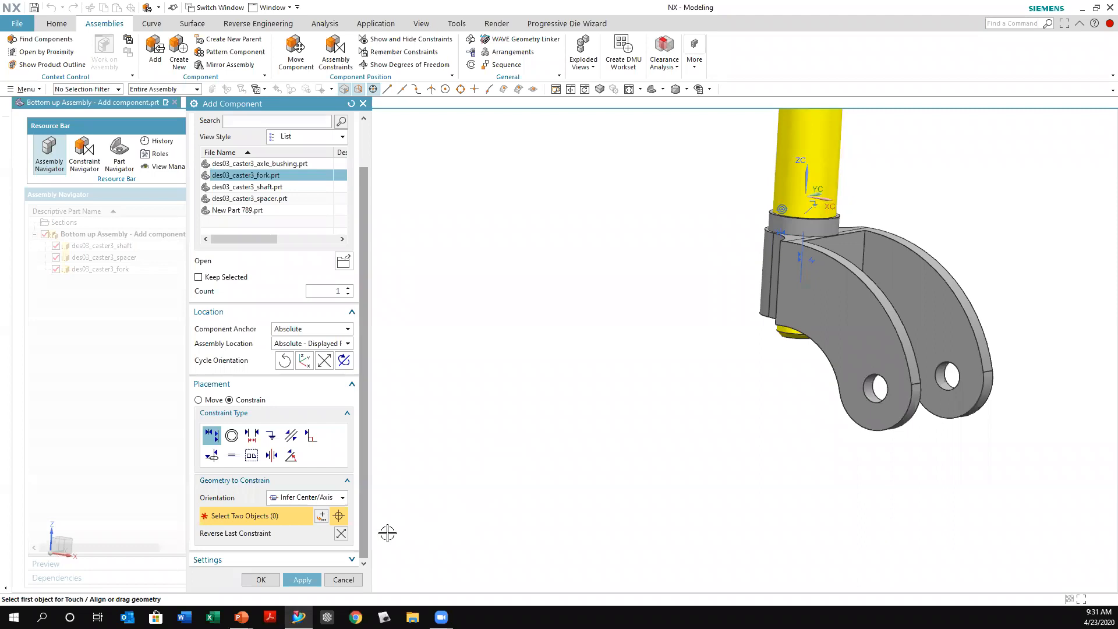
Apply the fork's placement and load des03_caster3_axle_bushing.prt from the parts folder as the next component to add.
left_click(302, 580)
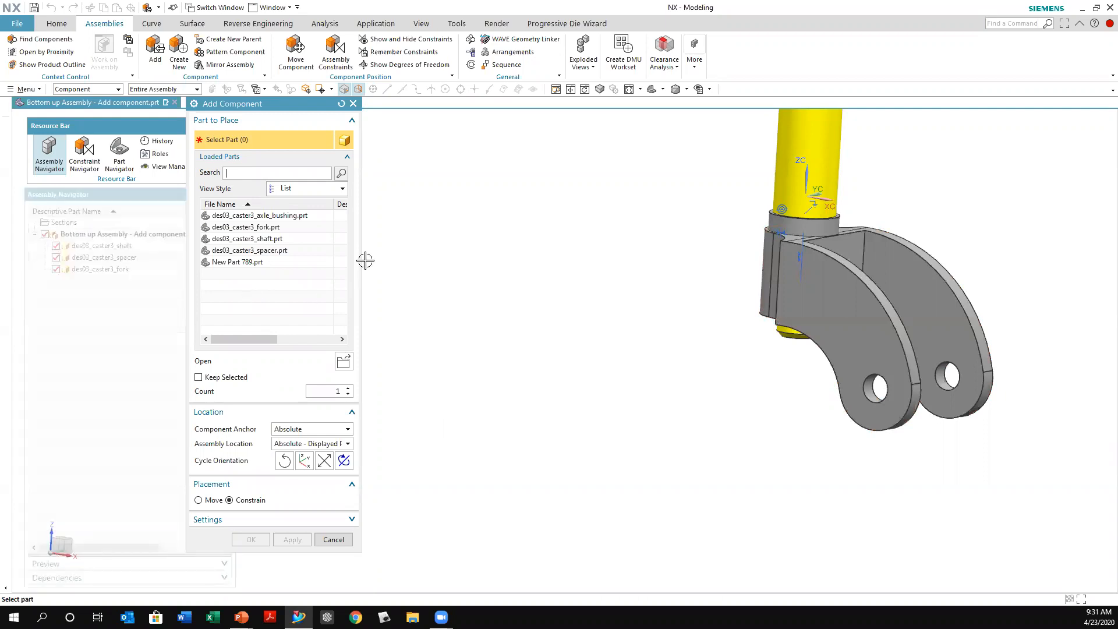
left_click(344, 361)
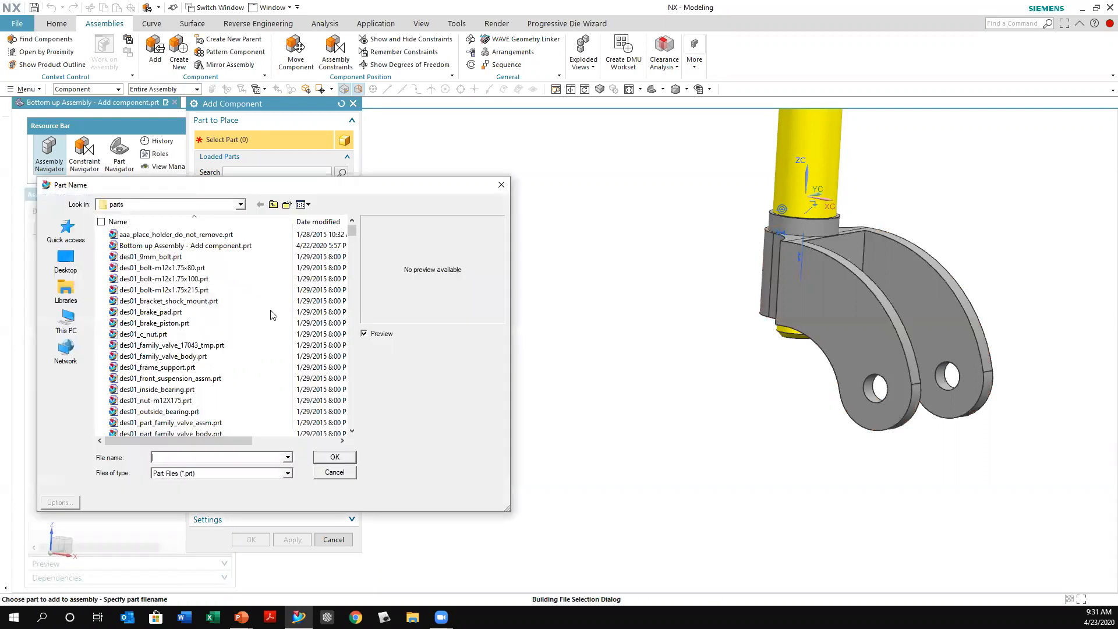
scroll(381, 283, "down", 10)
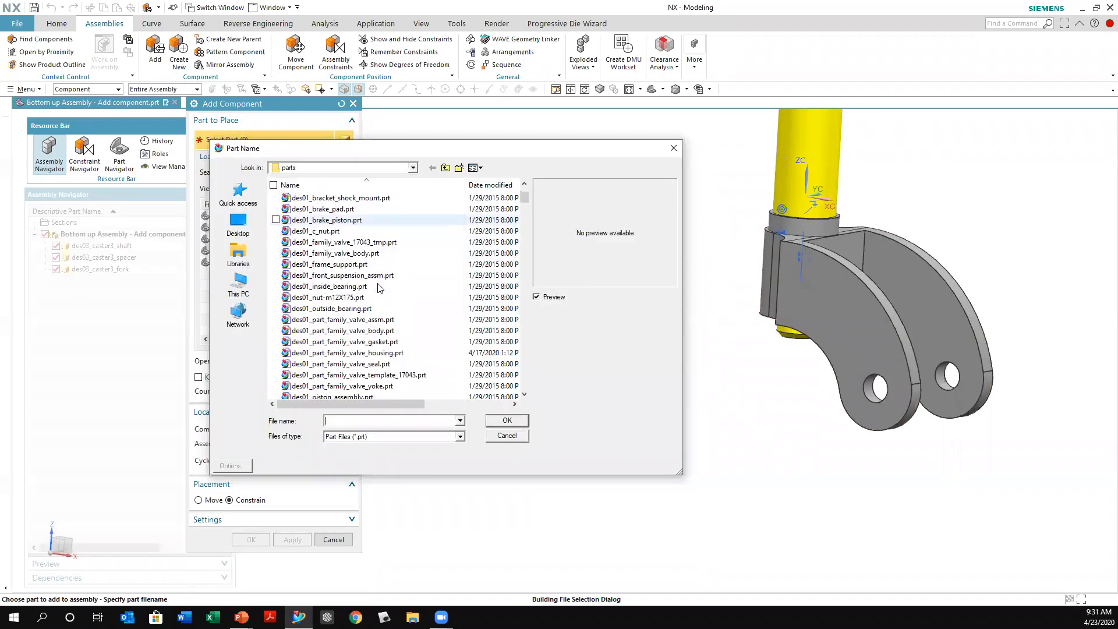
scroll(382, 283, "down", 7)
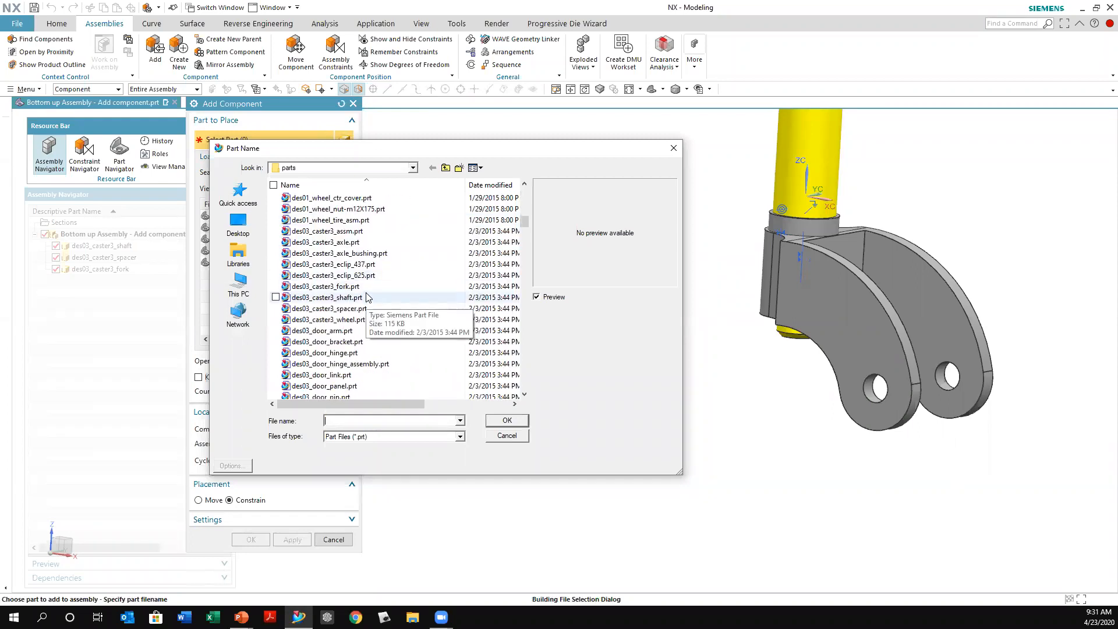
left_click(367, 254)
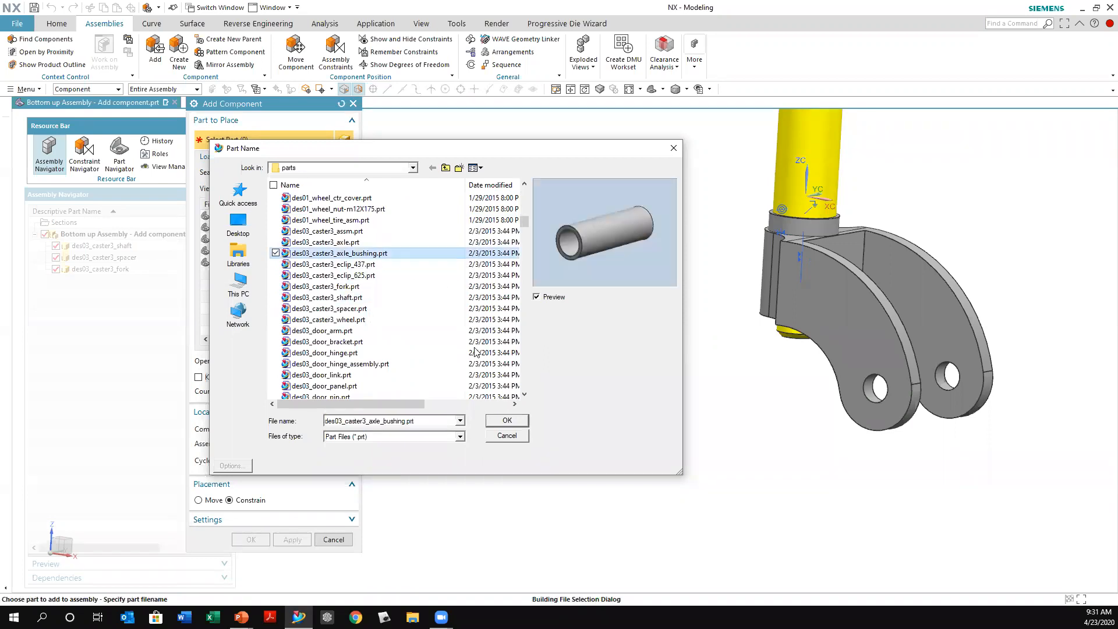
left_click(505, 421)
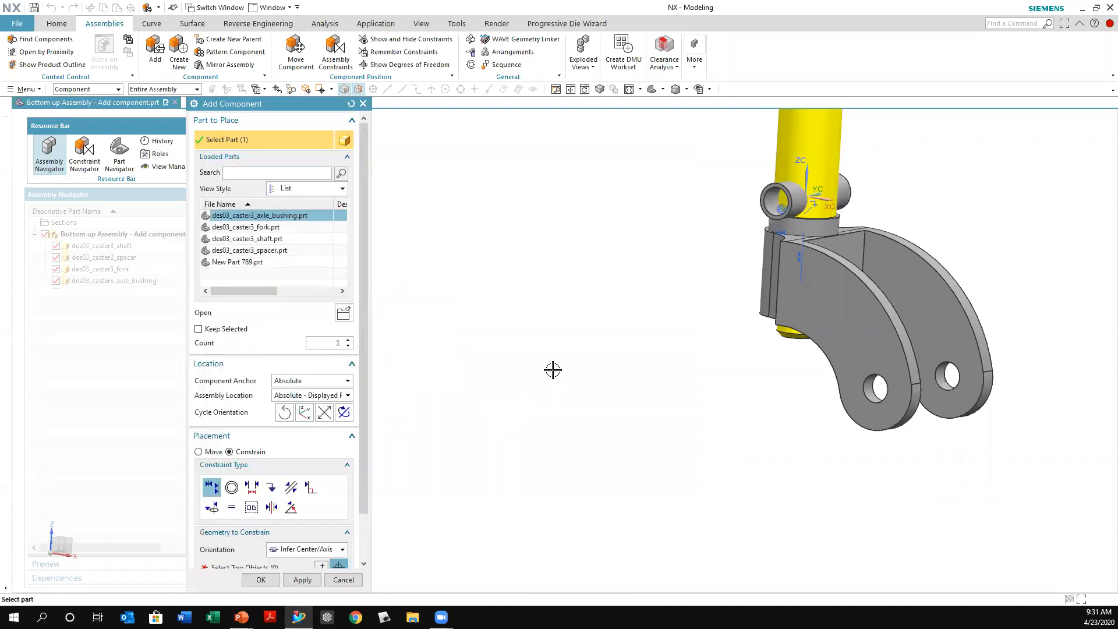
Move the axle bushing clear of the fork to about X -6.17, Y 0, Z -3.26 and apply its placement without constraints.
left_click(198, 451)
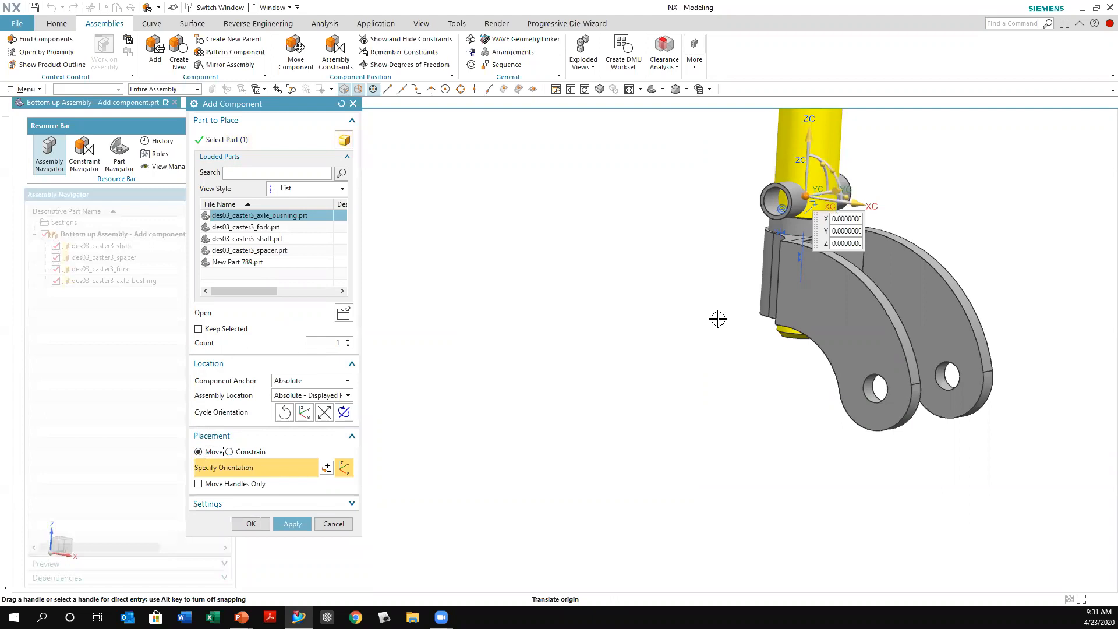
middle_click_drag(814, 290, 804, 300)
left_click_drag(796, 220, 533, 305)
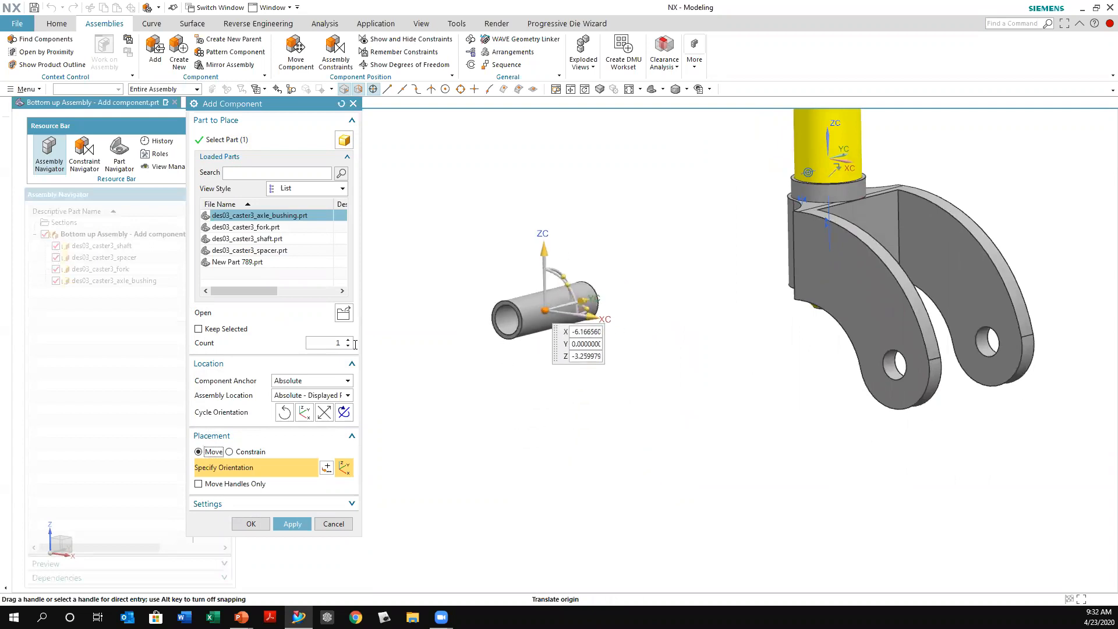
left_click(291, 524)
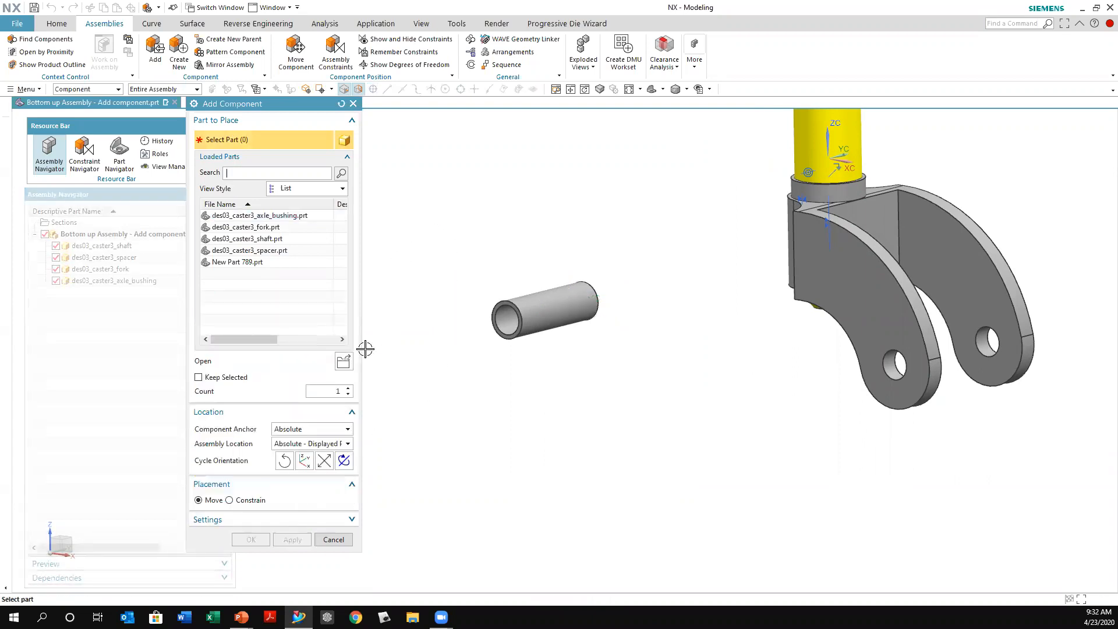
Load des03_caster3_wheel.prt from the parts folder as the next component to add.
left_click(348, 362)
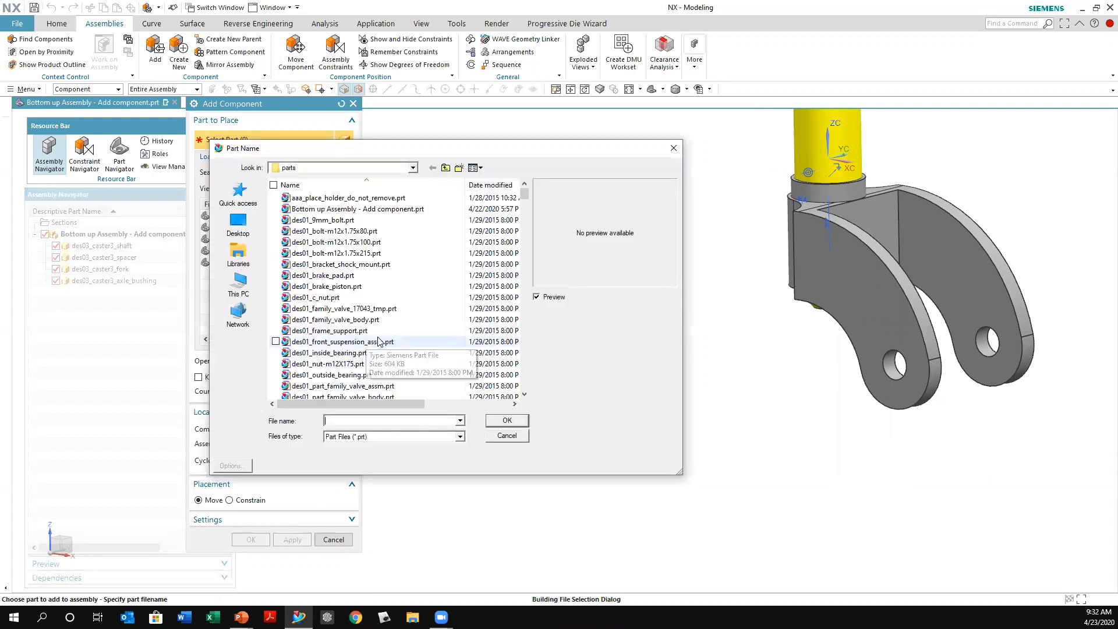
scroll(416, 297, "down", 7)
scroll(406, 308, "down", 6)
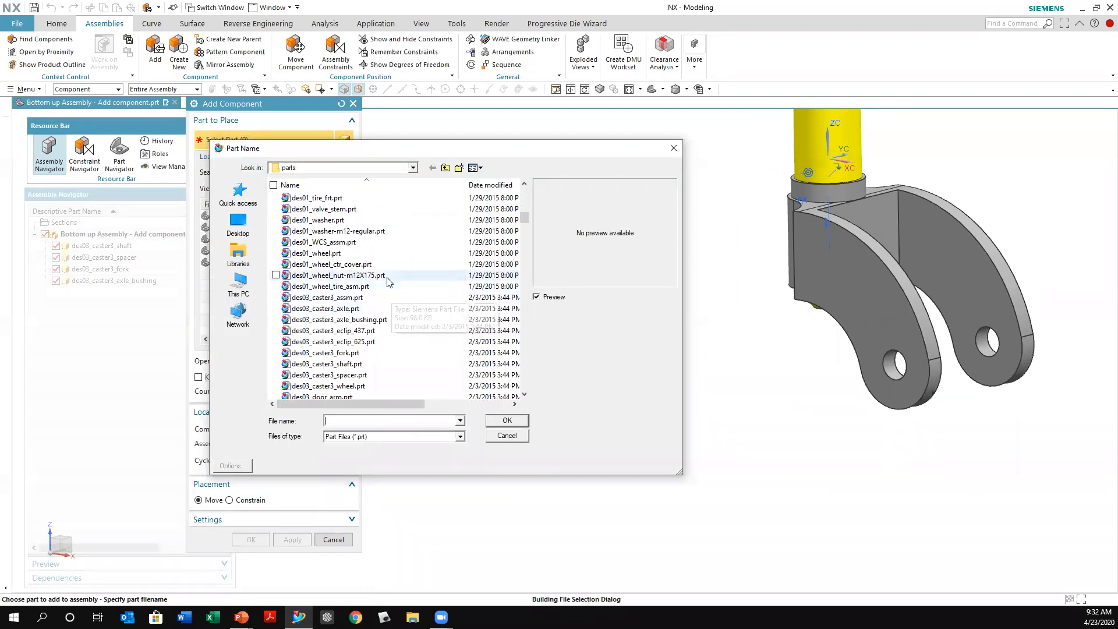
scroll(387, 294, "down", 4)
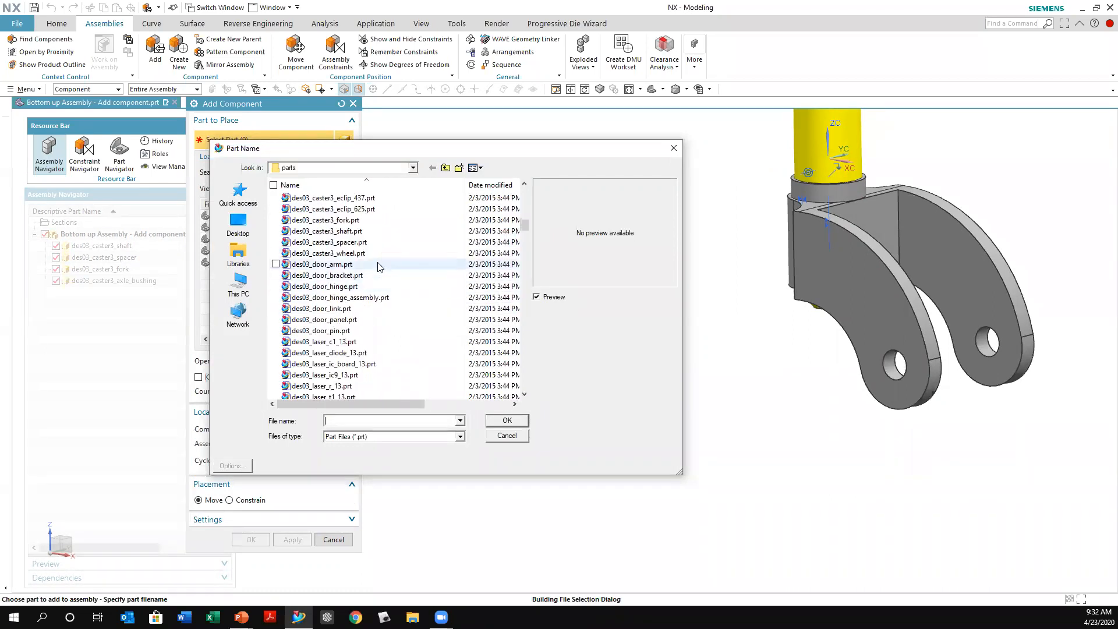
scroll(377, 266, "up", 2)
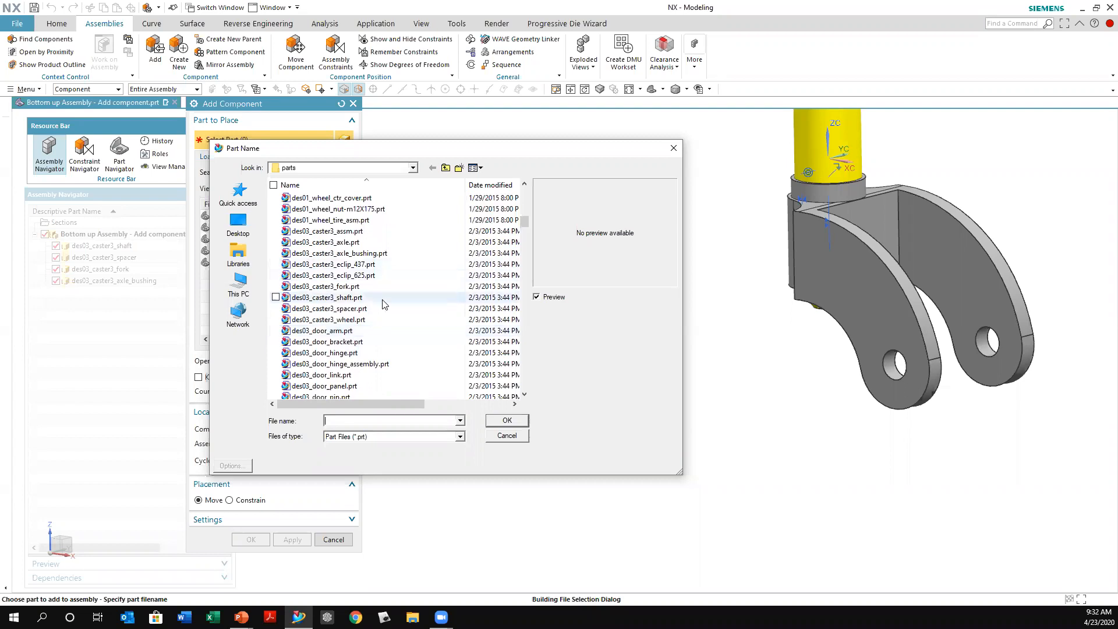
left_click(372, 321)
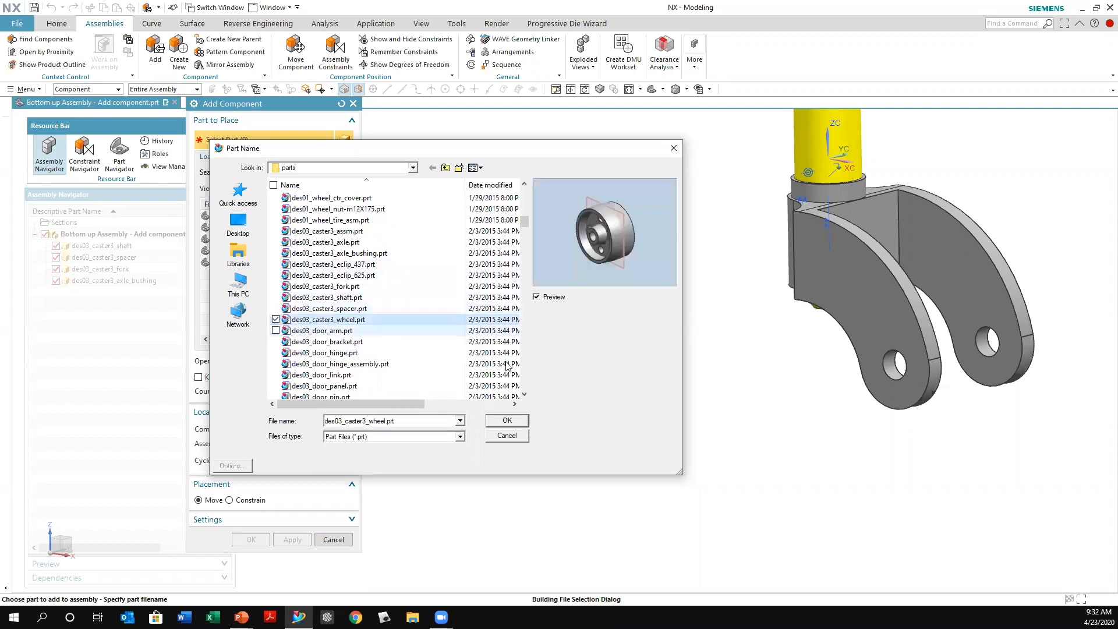
left_click(506, 421)
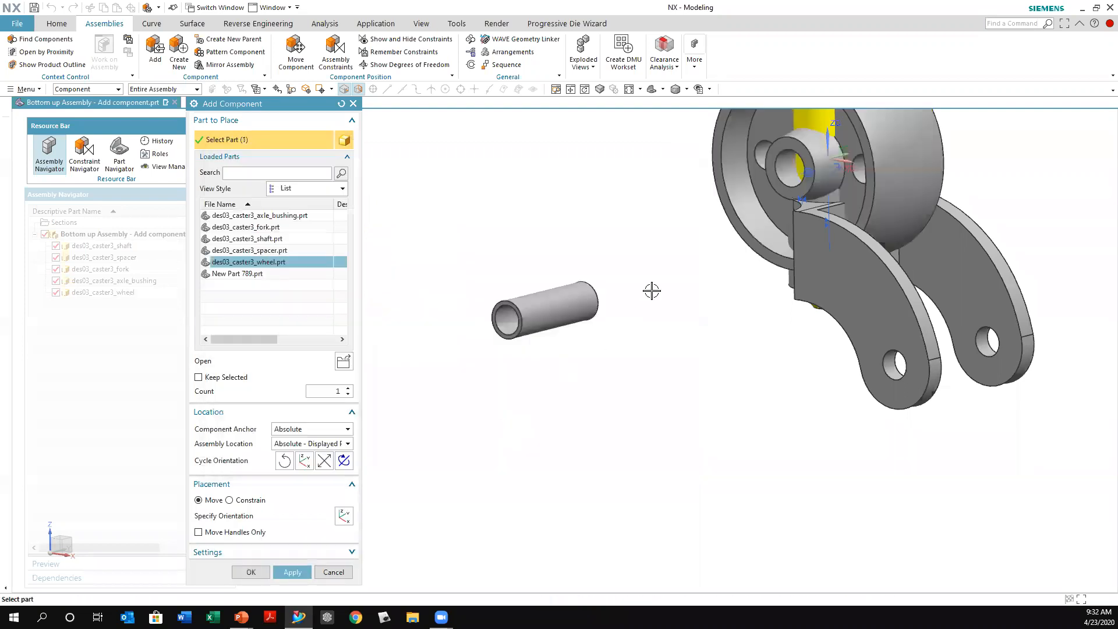
Move the wheel clear of the fork to about X 0, Y -3.68, Z -3.33.
scroll(736, 317, "down", 2)
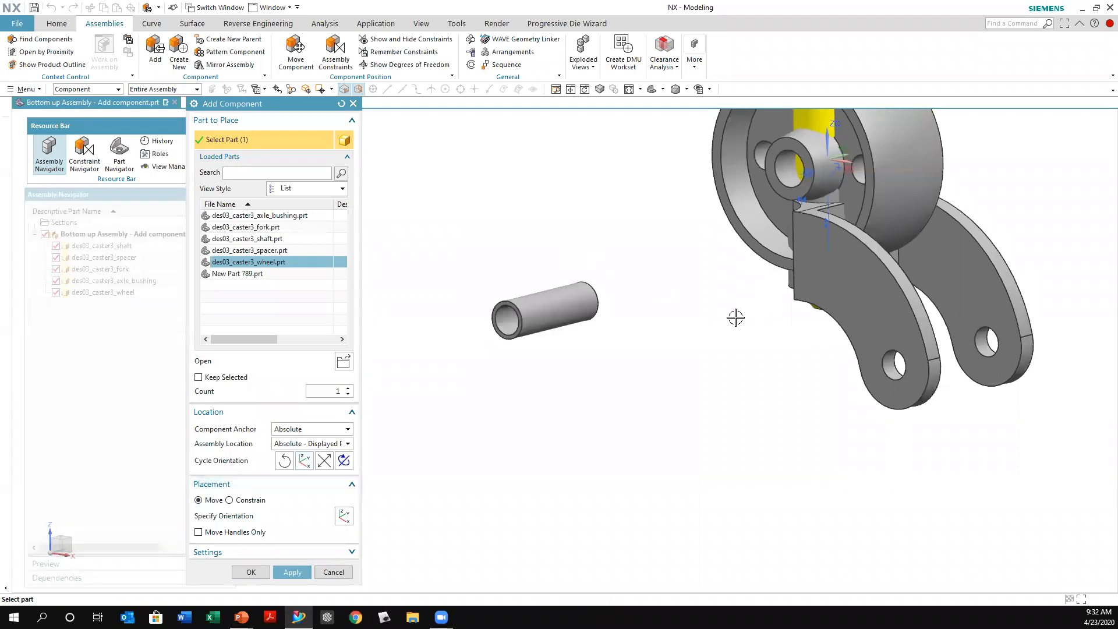
left_click(344, 516)
middle_click_drag(720, 379, 760, 312)
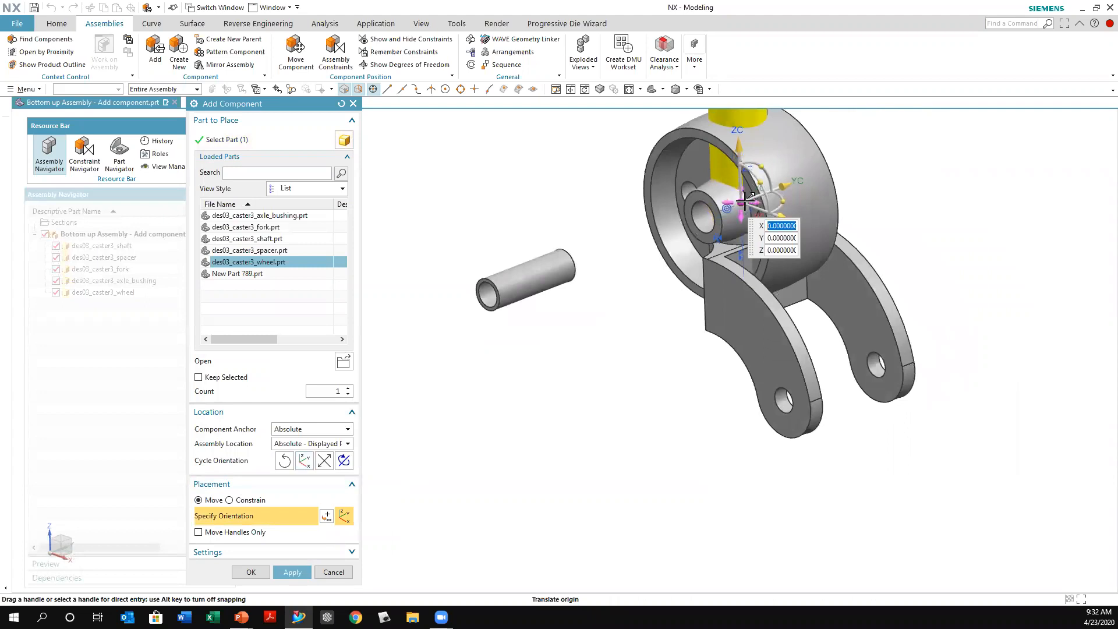
left_click_drag(753, 200, 608, 418)
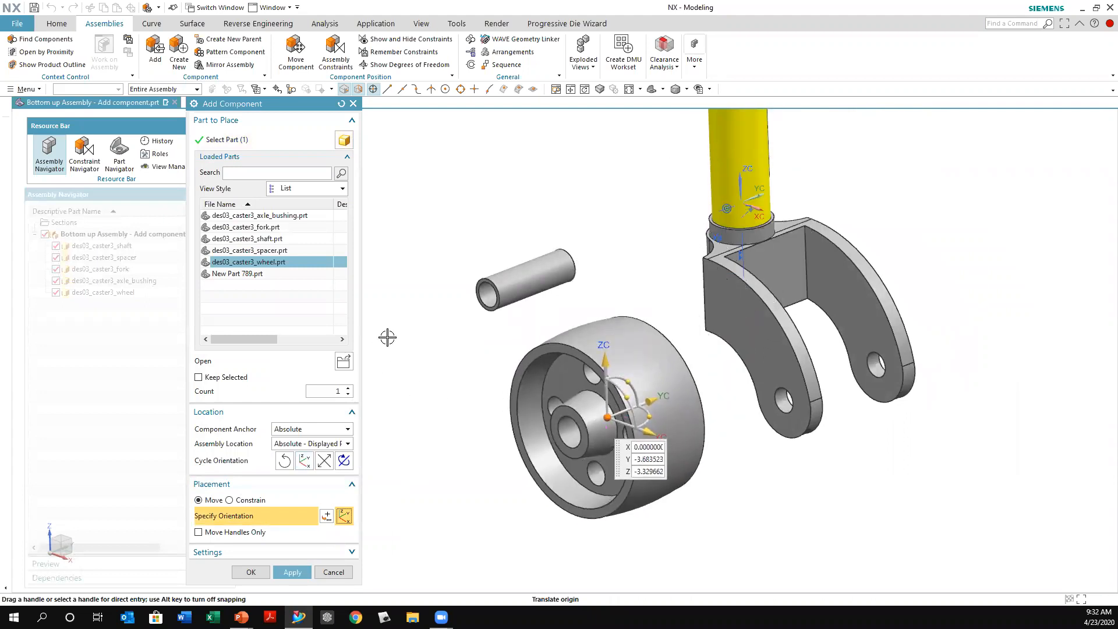
middle_click_drag(538, 345, 524, 244)
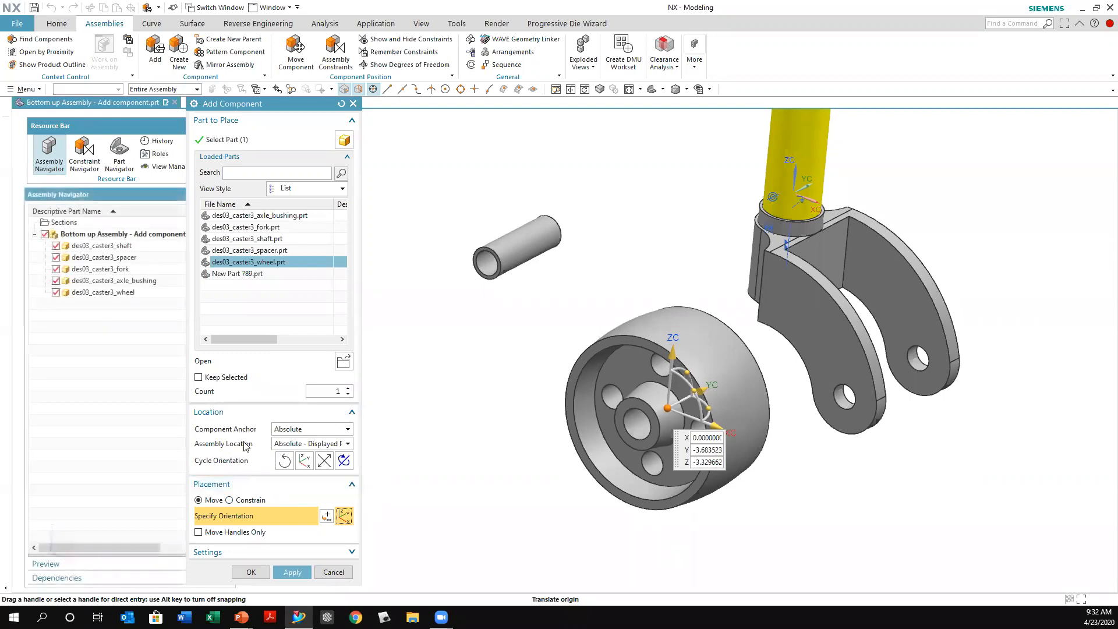
Constrain the wheel by aligning the axle bushing's centerline with the wheel hub's centerline using the Infer Center/Axis orientation.
left_click(229, 500)
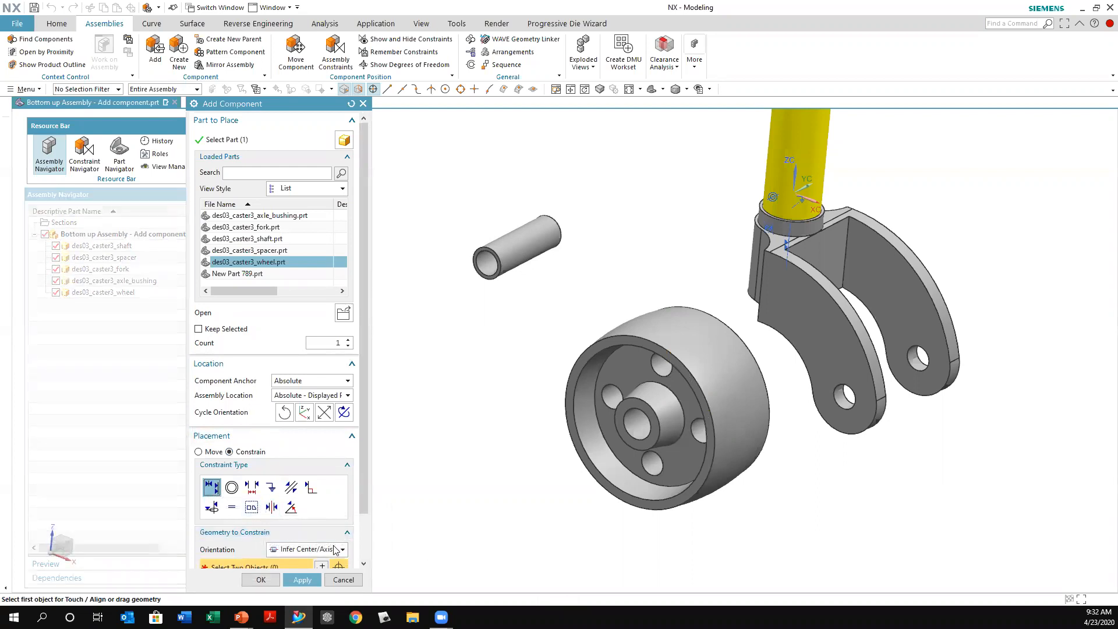
left_click(512, 249)
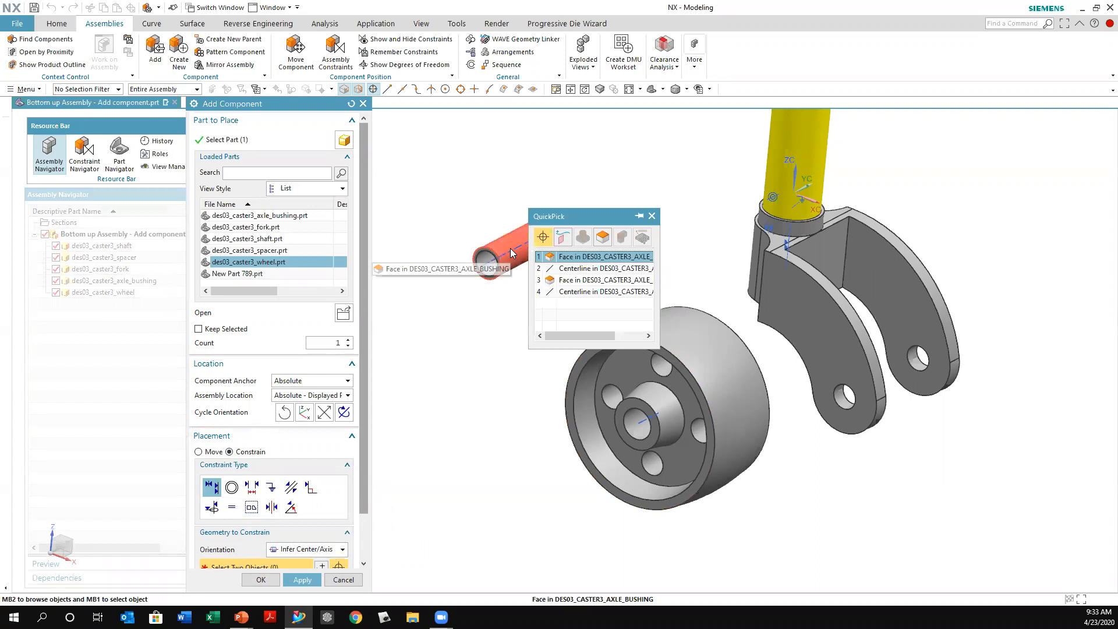
left_click(563, 270)
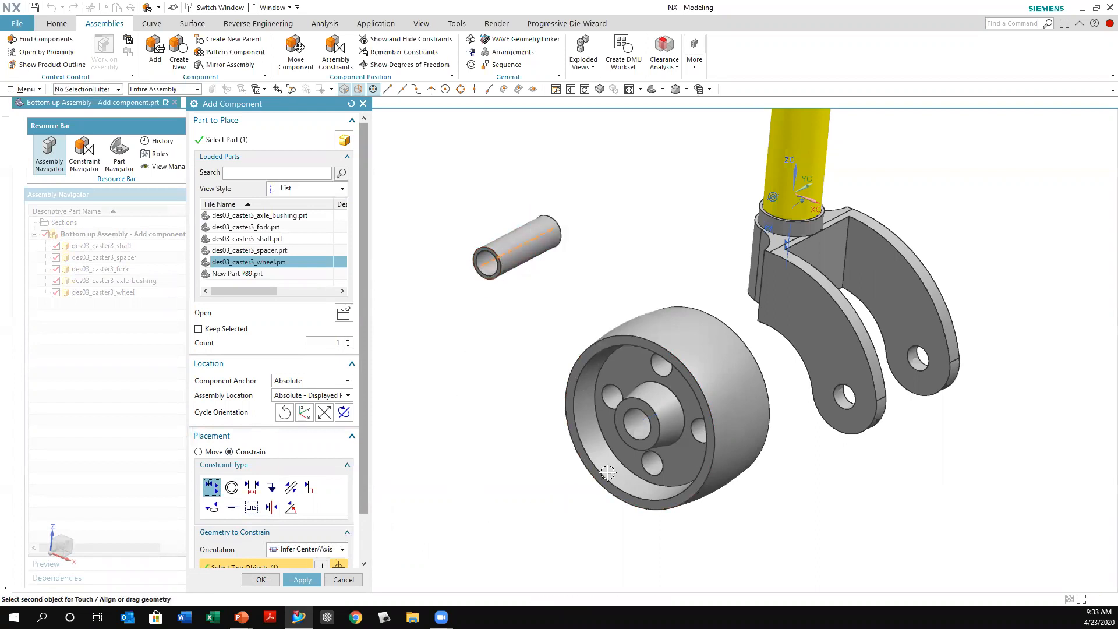
left_click(638, 423)
left_click(690, 433)
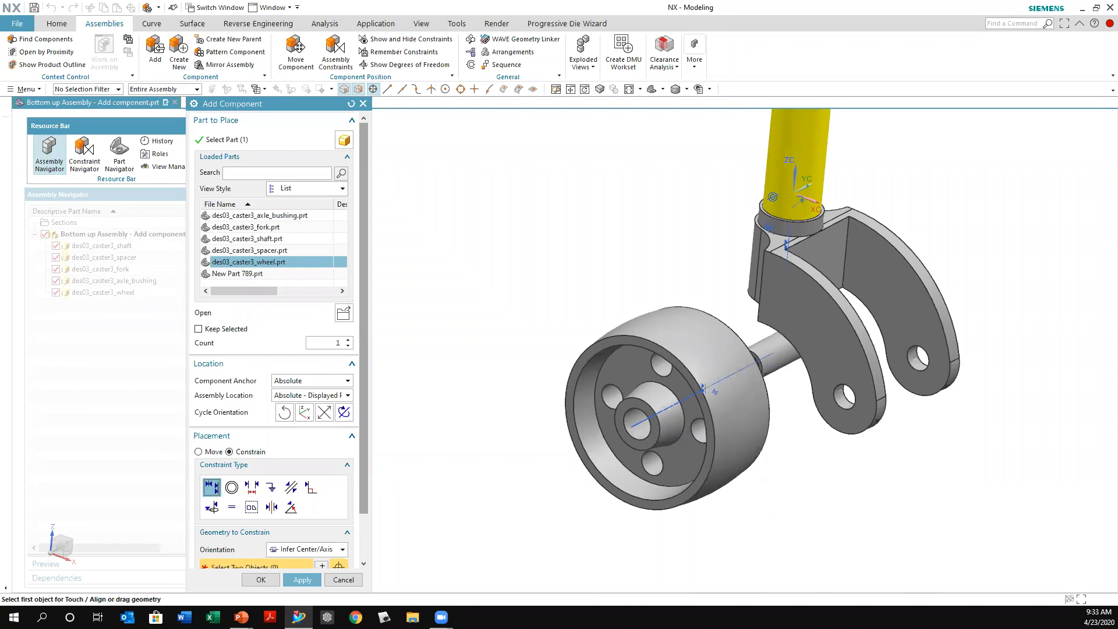
Center the axle bushing's two end faces on the wheel hub's end faces with a 2 to 2 Center constraint and apply the placement.
left_click(276, 511)
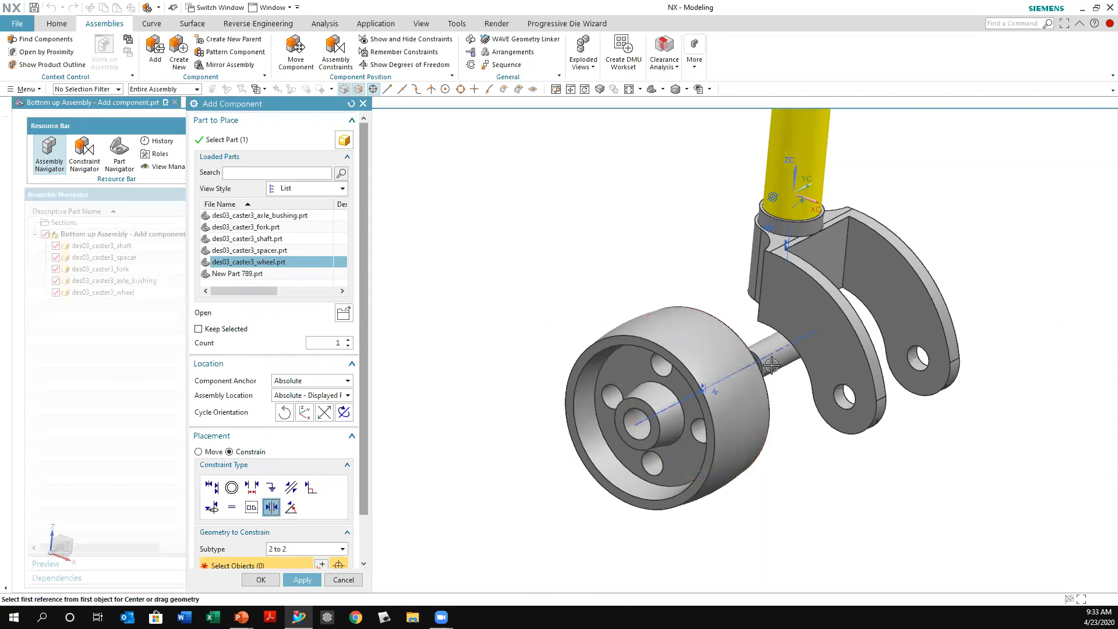
middle_click_drag(777, 364, 307, 469)
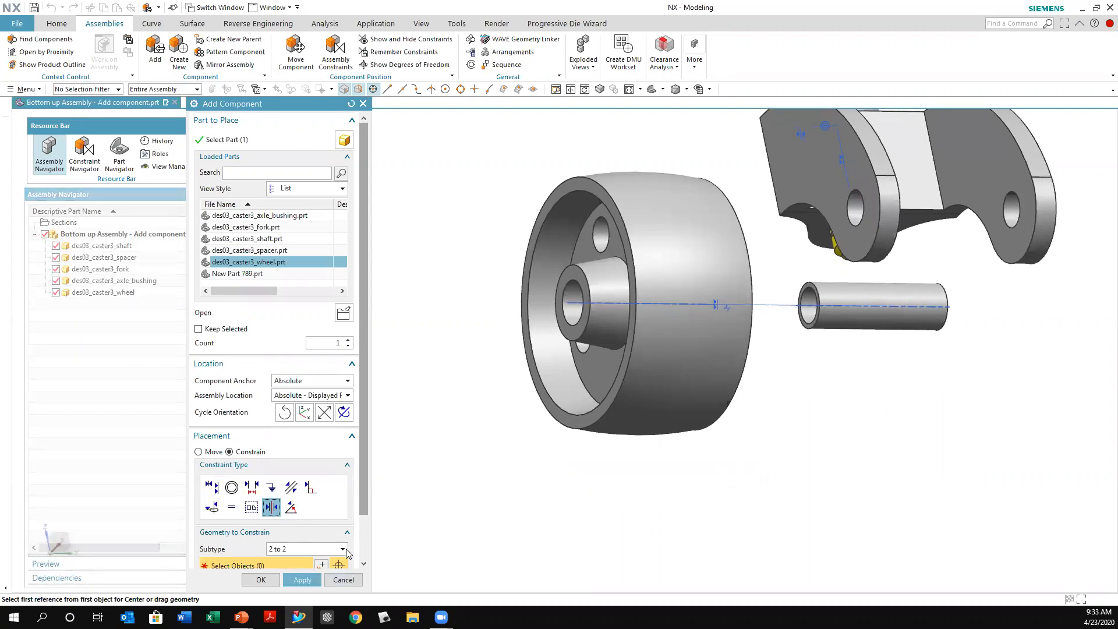
scroll(870, 423, "up", 2)
scroll(819, 409, "up", 1)
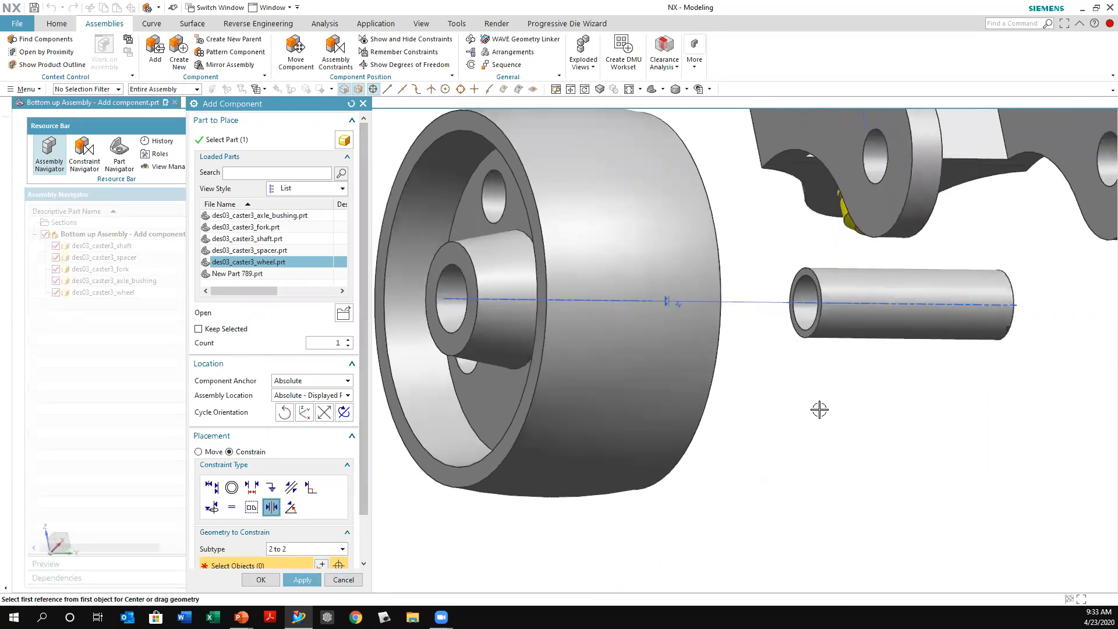
left_click(800, 332)
middle_click_drag(811, 347, 775, 461)
left_click(948, 335)
left_click(752, 355)
left_click(836, 436)
scroll(447, 449, "down", 1)
middle_click_drag(447, 449, 553, 467)
scroll(554, 466, "down", 1)
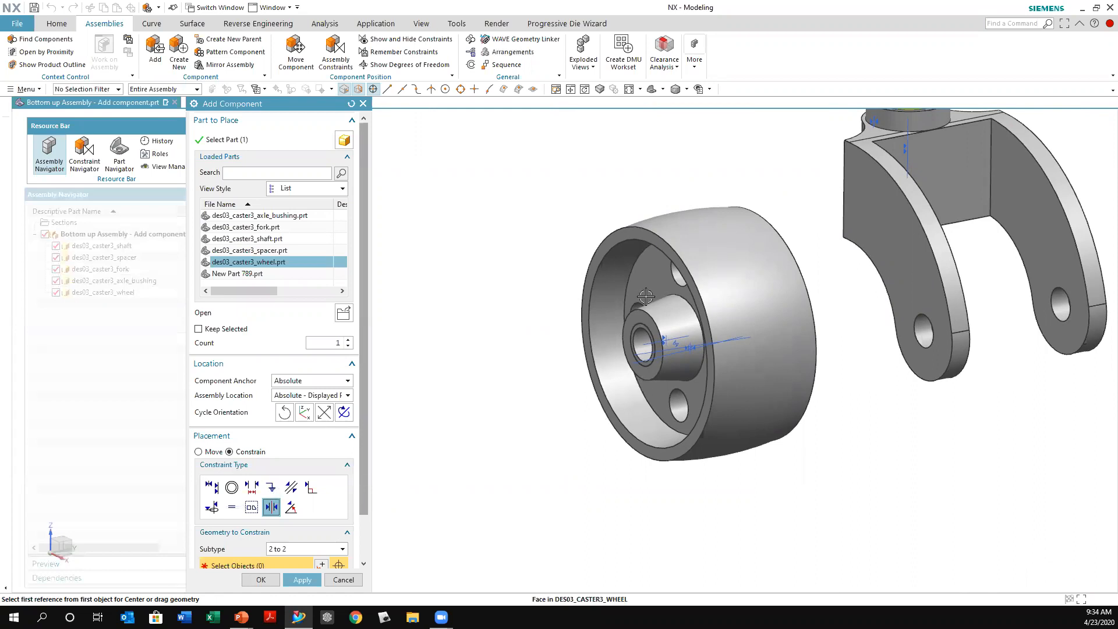
left_click(302, 580)
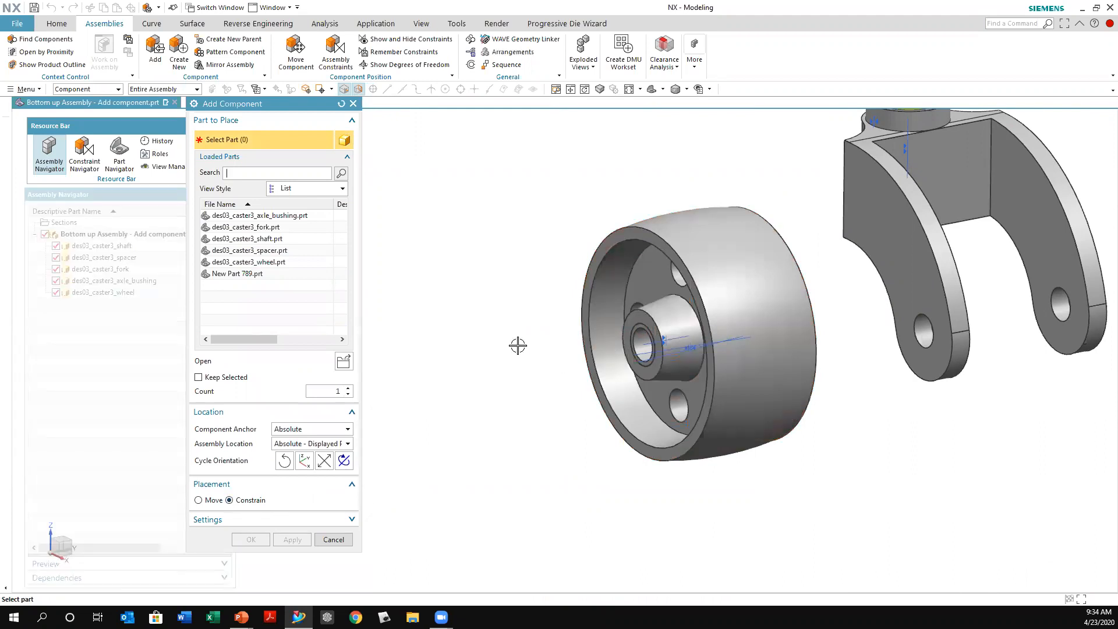
Choose the axle bushing inside the wheel as the part to place and activate object selection for a 2 to 2 Center constraint.
left_click(644, 361)
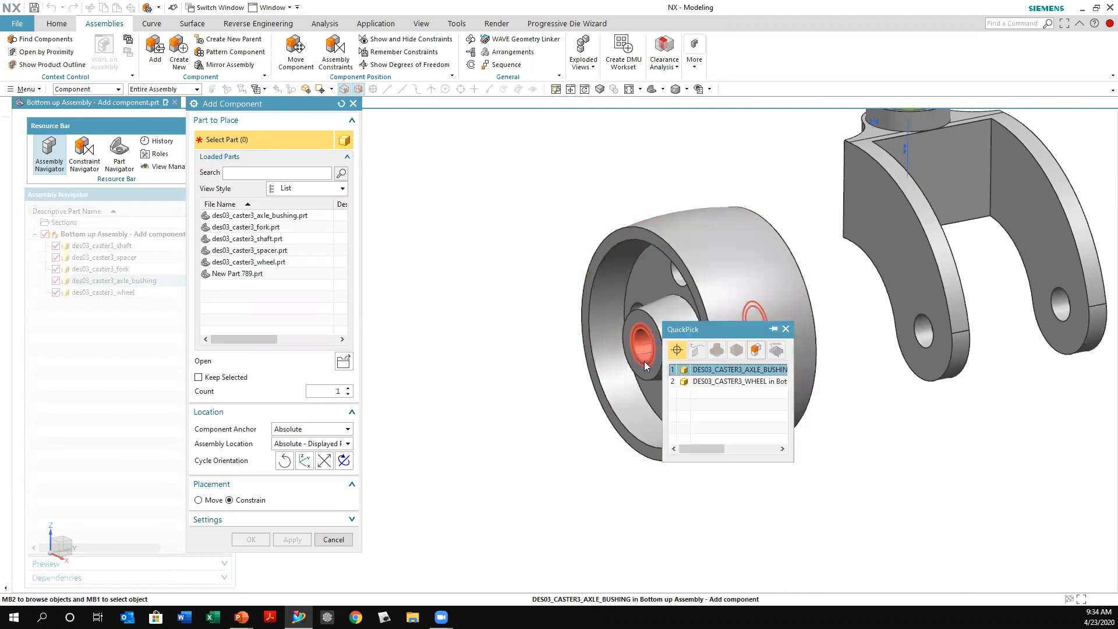
left_click(699, 365)
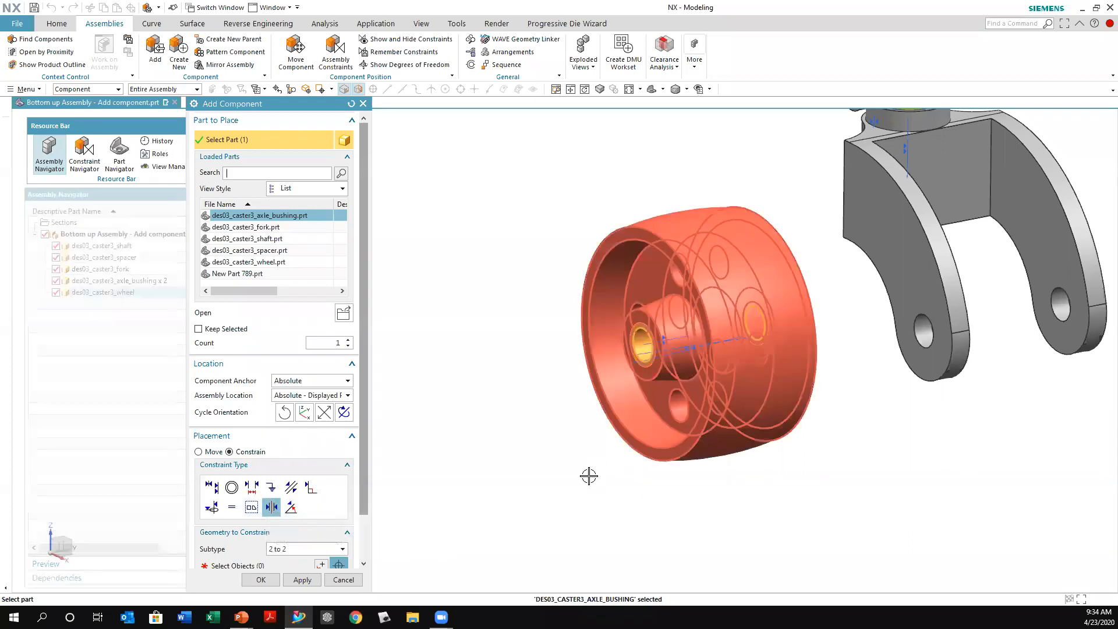
scroll(612, 390, "up", 4)
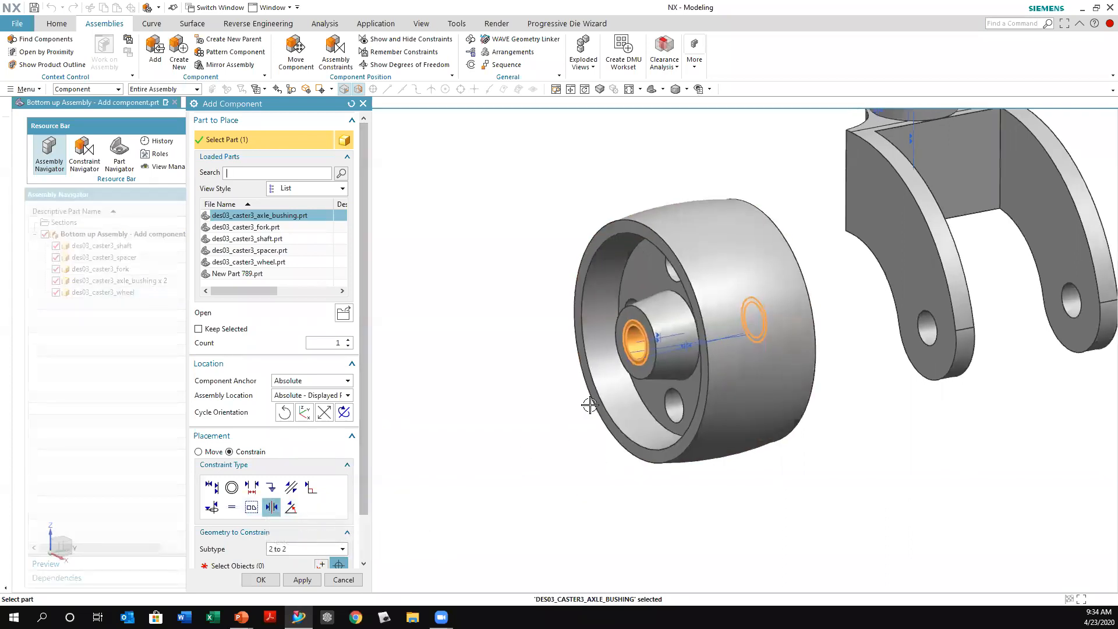
scroll(633, 382, "up", 2)
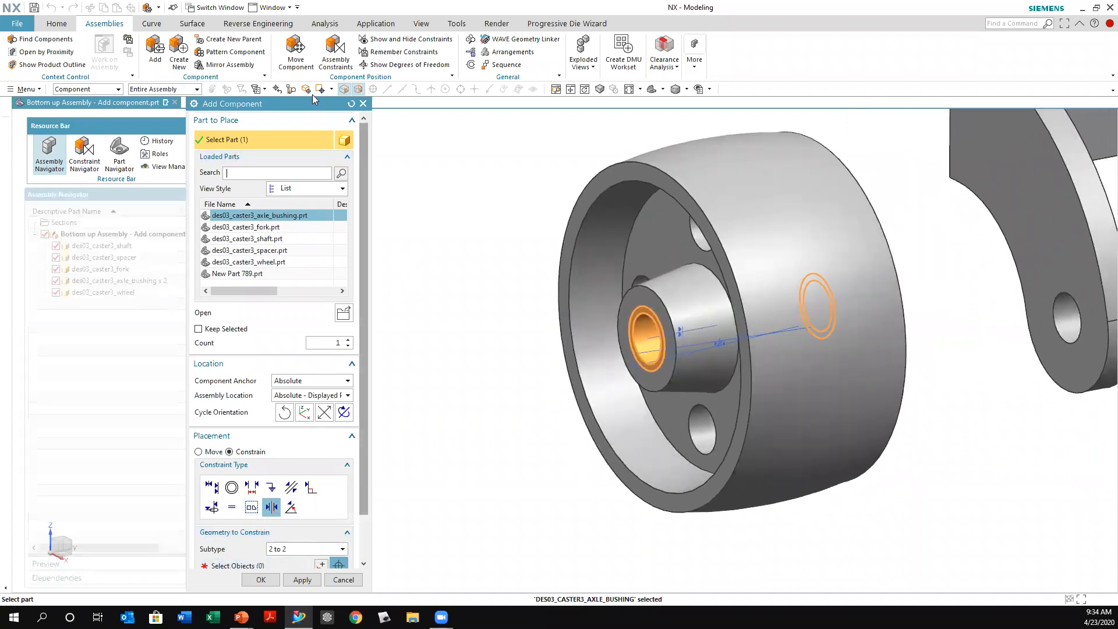
left_click_drag(314, 98, 317, 60)
scroll(364, 411, "down", 2)
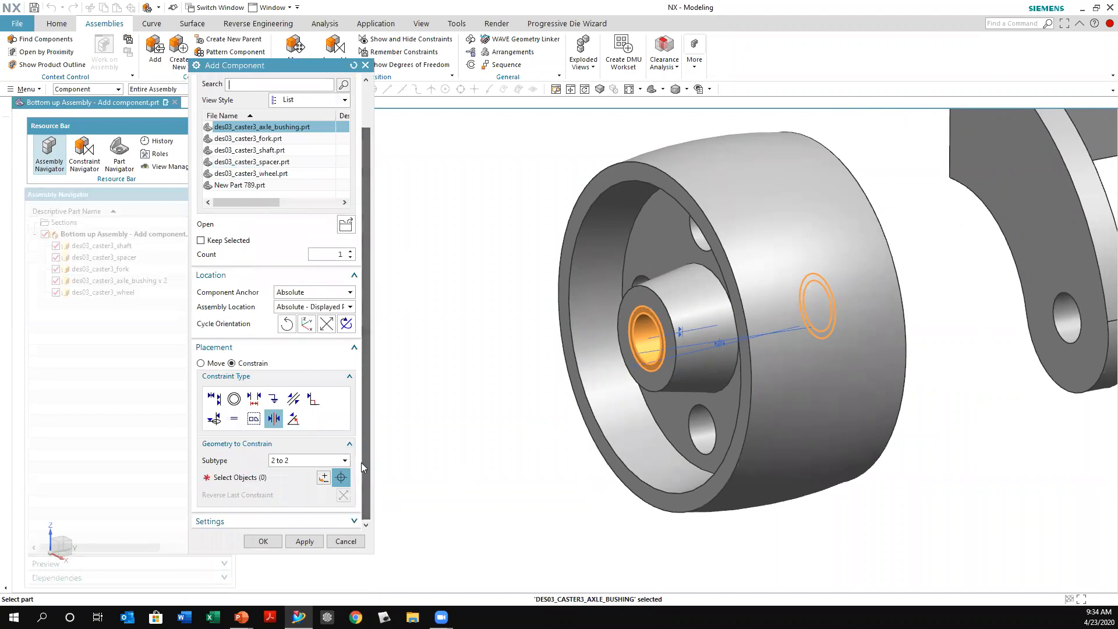
left_click(209, 479)
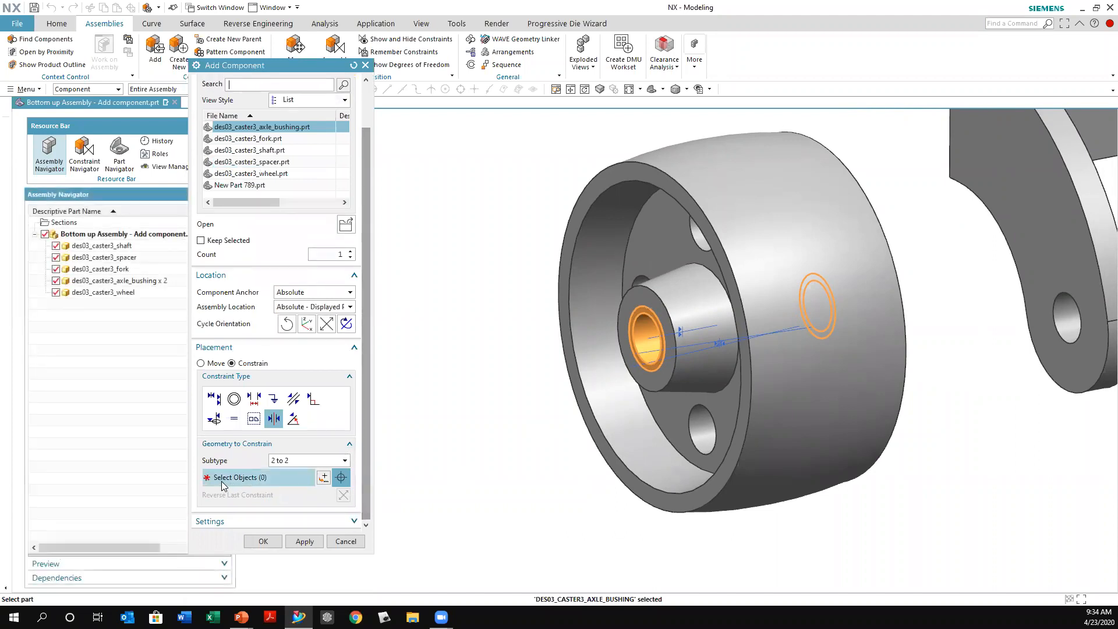
left_click(230, 483)
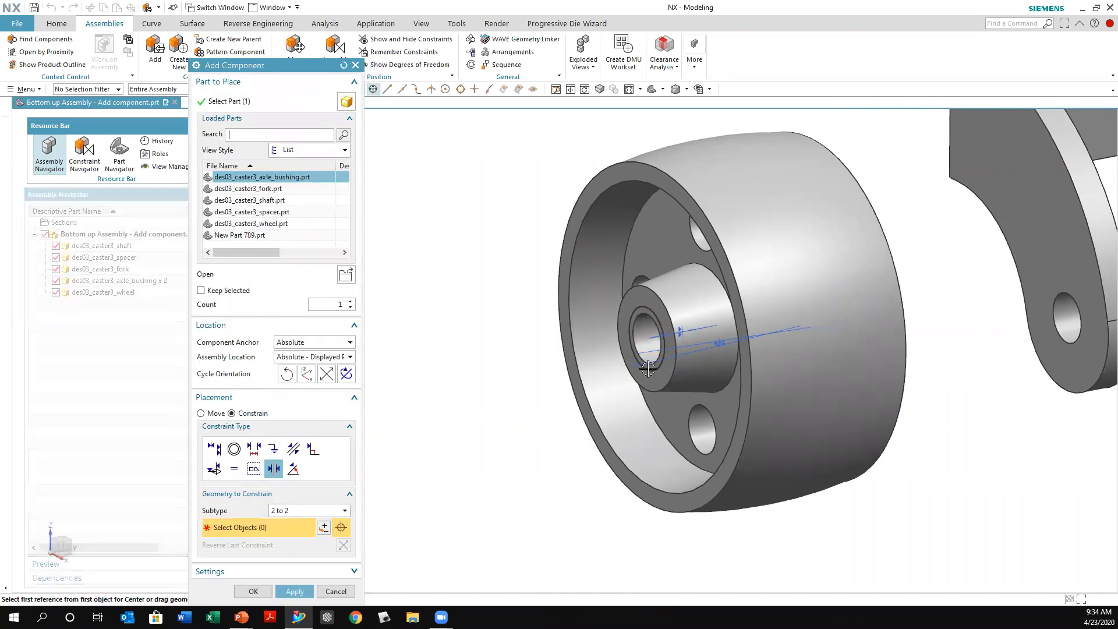
Center the axle bushing's two end faces between the fork's two side arms with the 2 to 2 Center constraint.
scroll(641, 361, "up", 5)
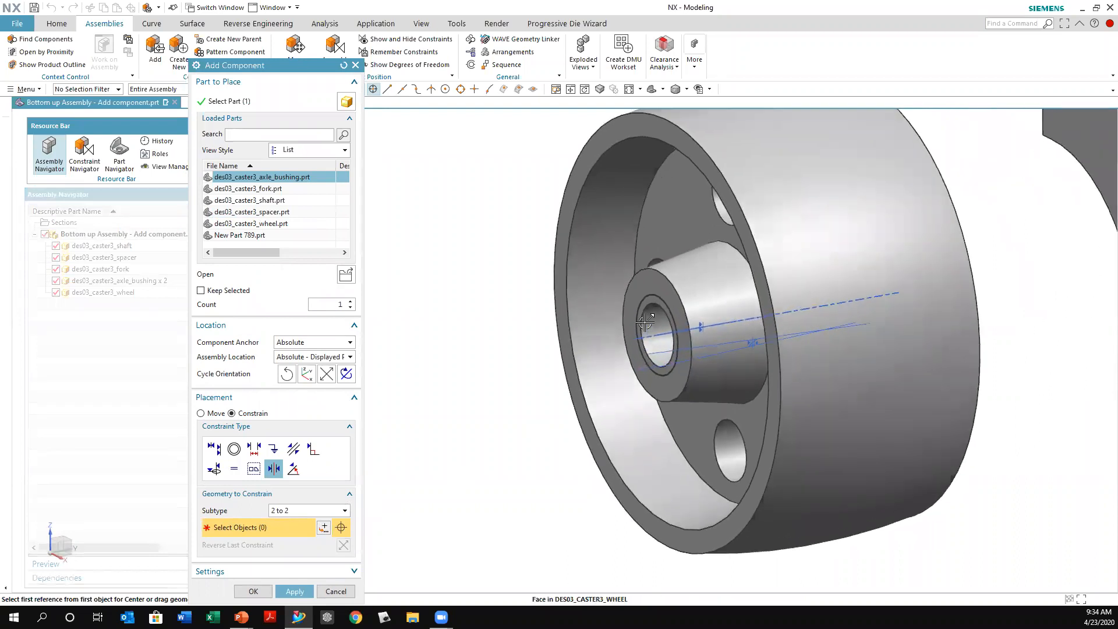
left_click(645, 297)
scroll(645, 298, "down", 3)
middle_click_drag(645, 298, 734, 367)
scroll(734, 367, "up", 3)
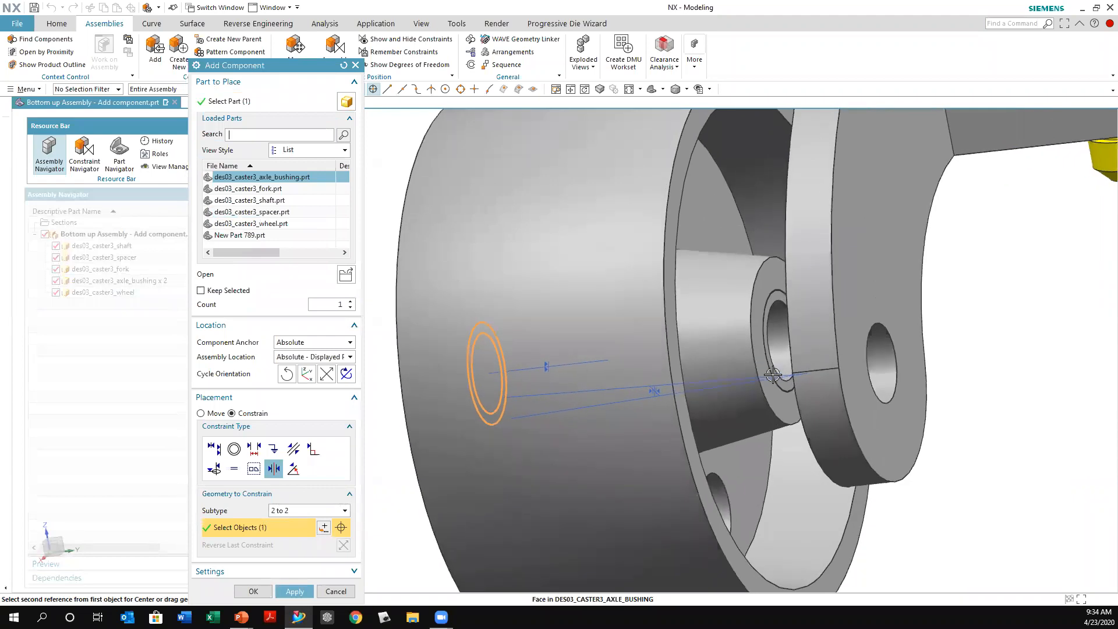
scroll(699, 326, "up", 2)
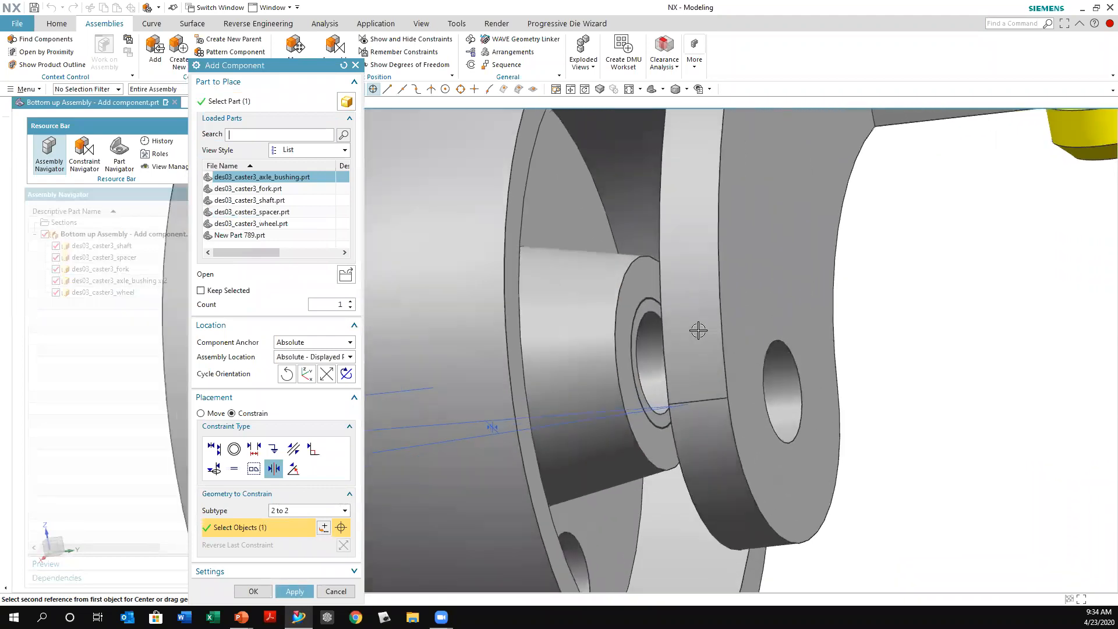
left_click(646, 312)
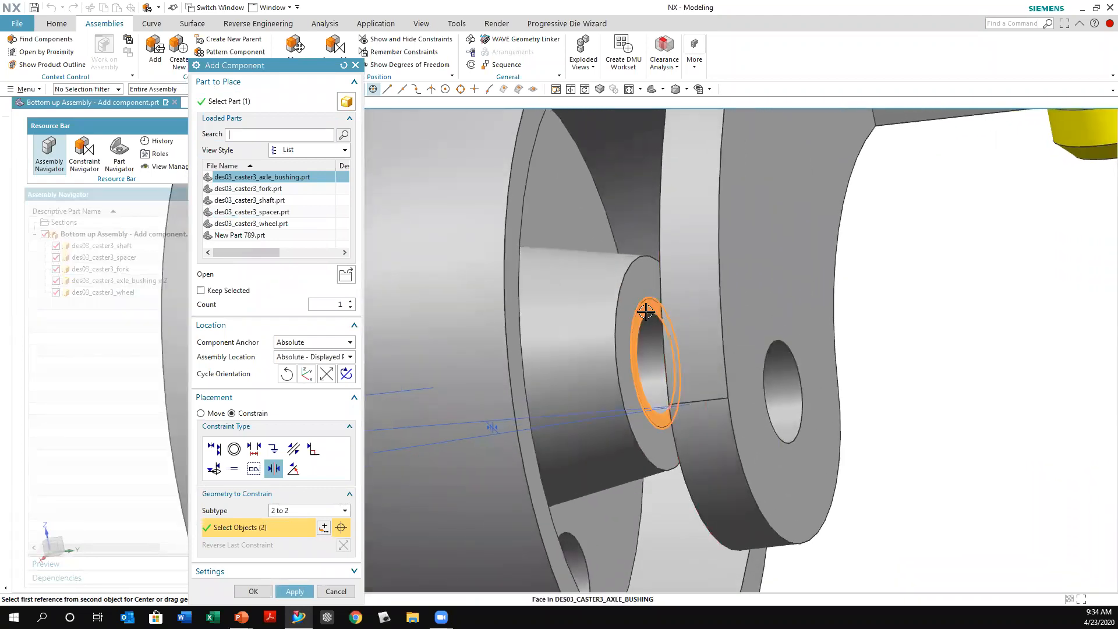
scroll(646, 312, "down", 5)
middle_click_drag(757, 400, 768, 409)
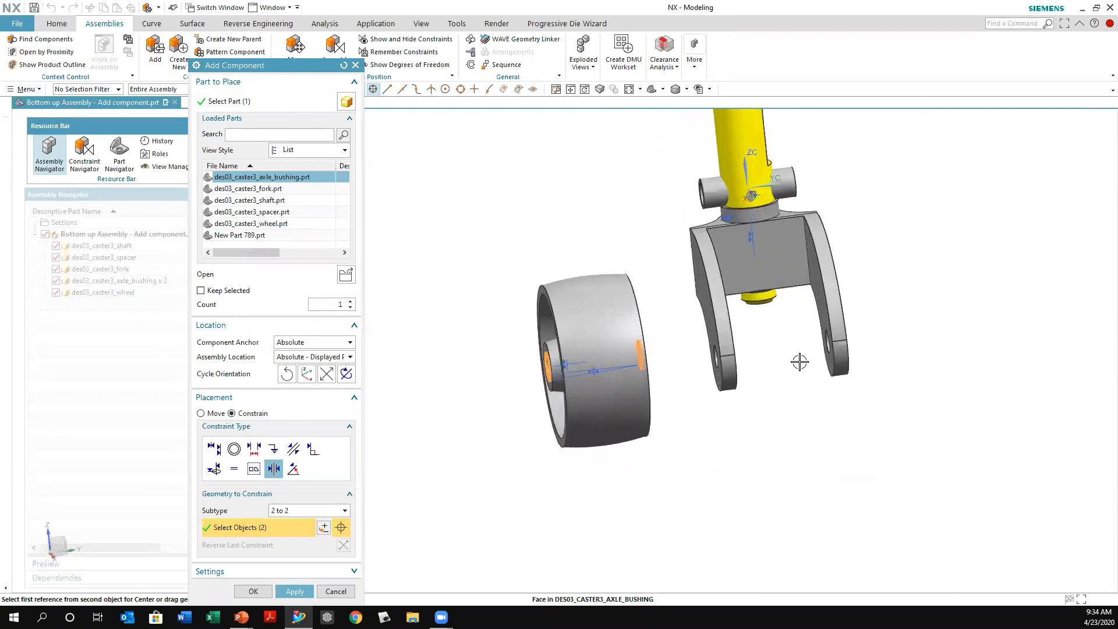
middle_click_drag(815, 285, 706, 302)
left_click(838, 292)
left_click(704, 301)
middle_click_drag(739, 407, 617, 451)
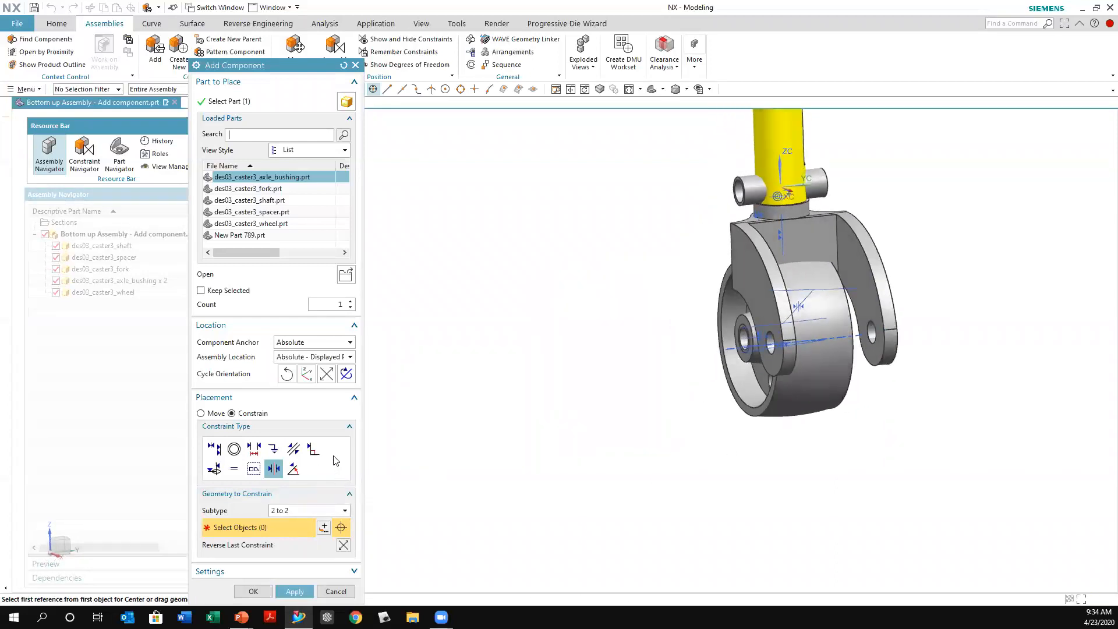
Align the axle bushing's centerline with the fork arm hole's centerline using Touch Align with Infer Center/Axis, and apply the placement.
left_click(214, 449)
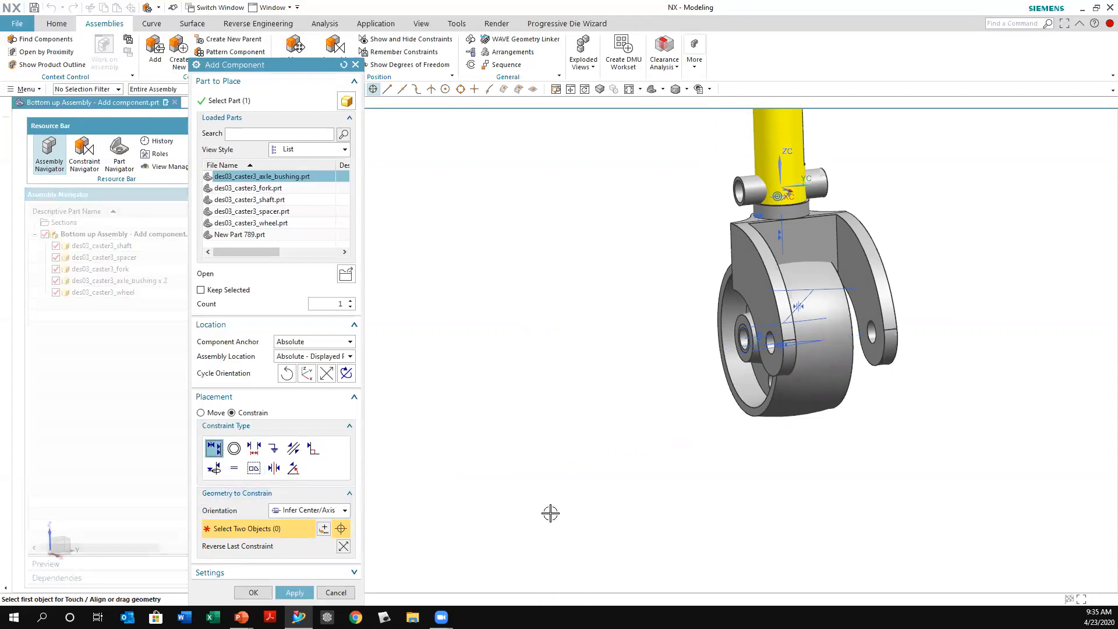
middle_click_drag(603, 495, 554, 500)
scroll(670, 461, "down", 8)
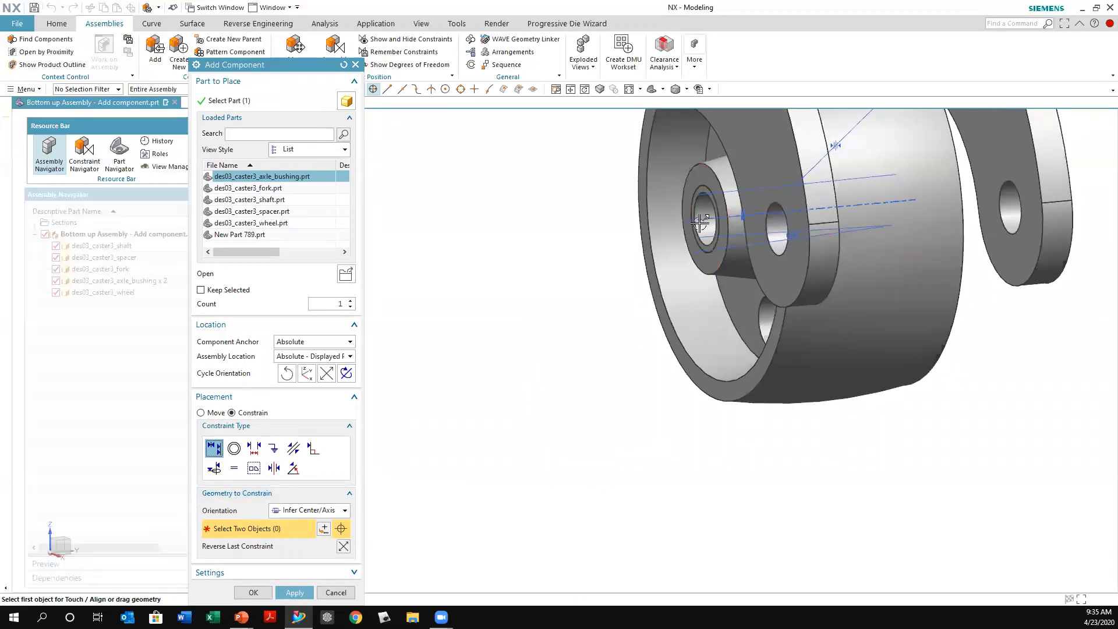
left_click(701, 223)
middle_click_drag(610, 310, 616, 334)
scroll(617, 334, "up", 1)
scroll(709, 417, "down", 3)
middle_click_drag(669, 386, 743, 382)
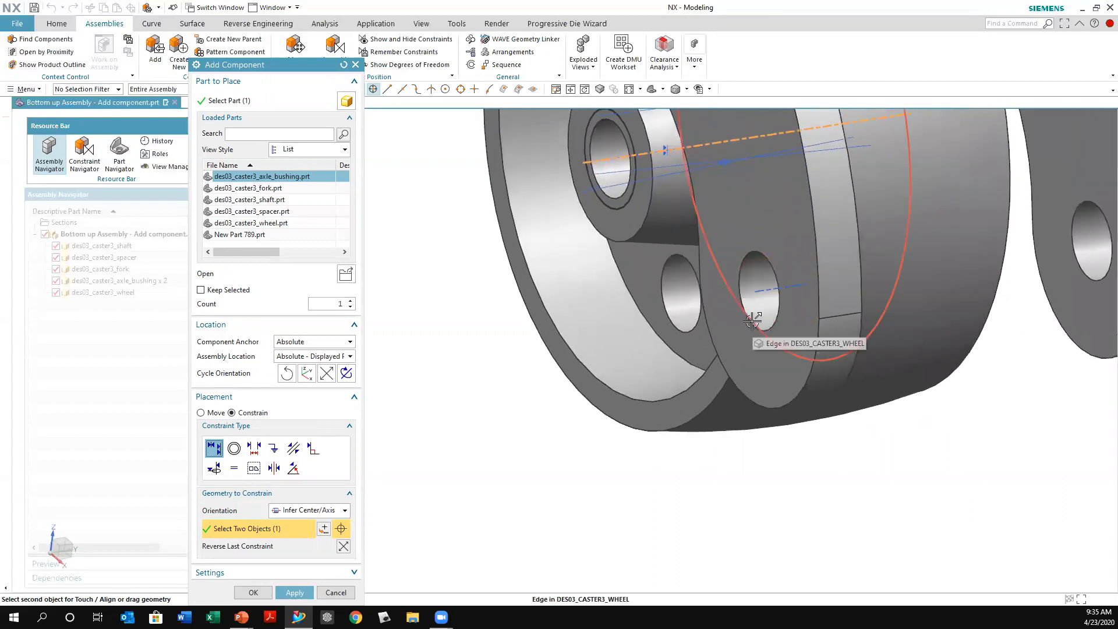
left_click(762, 290)
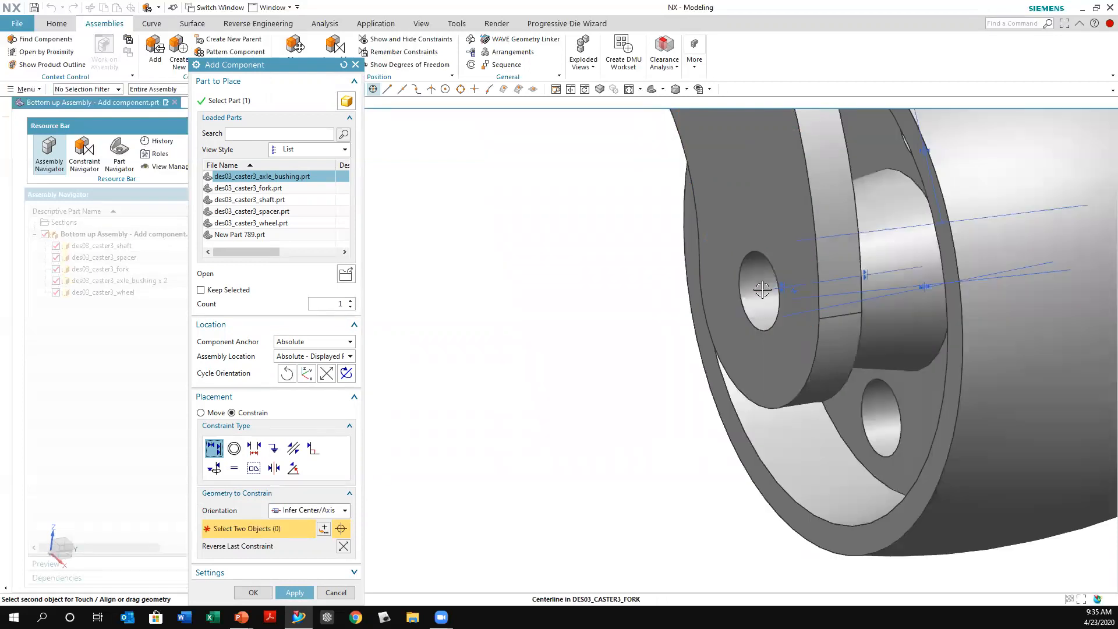
scroll(661, 357, "up", 2)
scroll(664, 364, "up", 2)
middle_click_drag(664, 364, 707, 402)
scroll(942, 470, "up", 2)
middle_click_drag(943, 469, 844, 466)
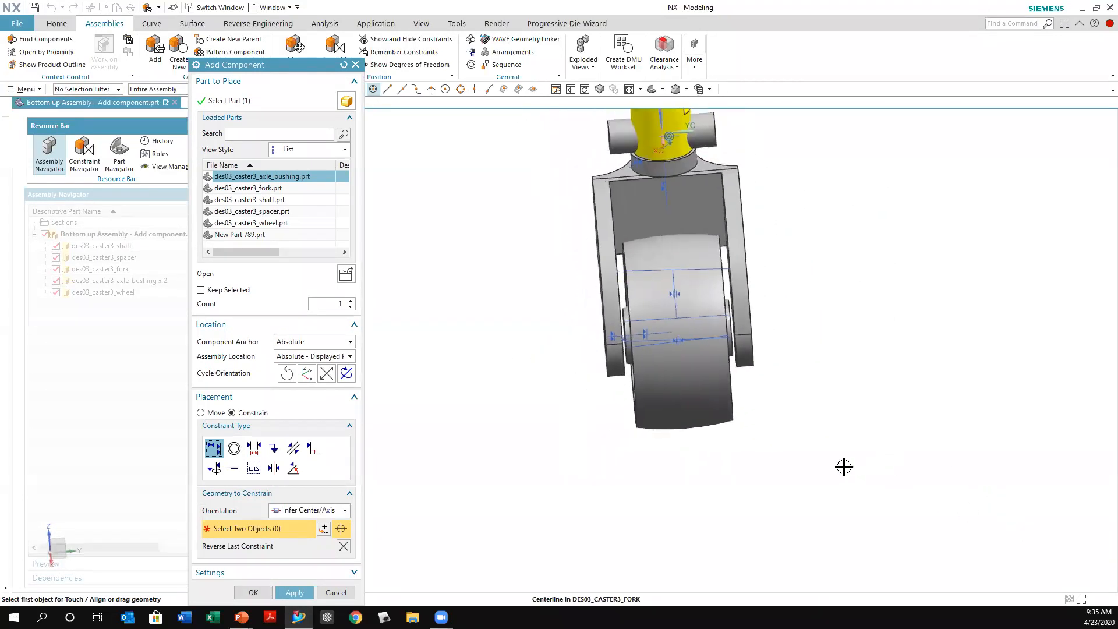
middle_click_drag(728, 372, 750, 376)
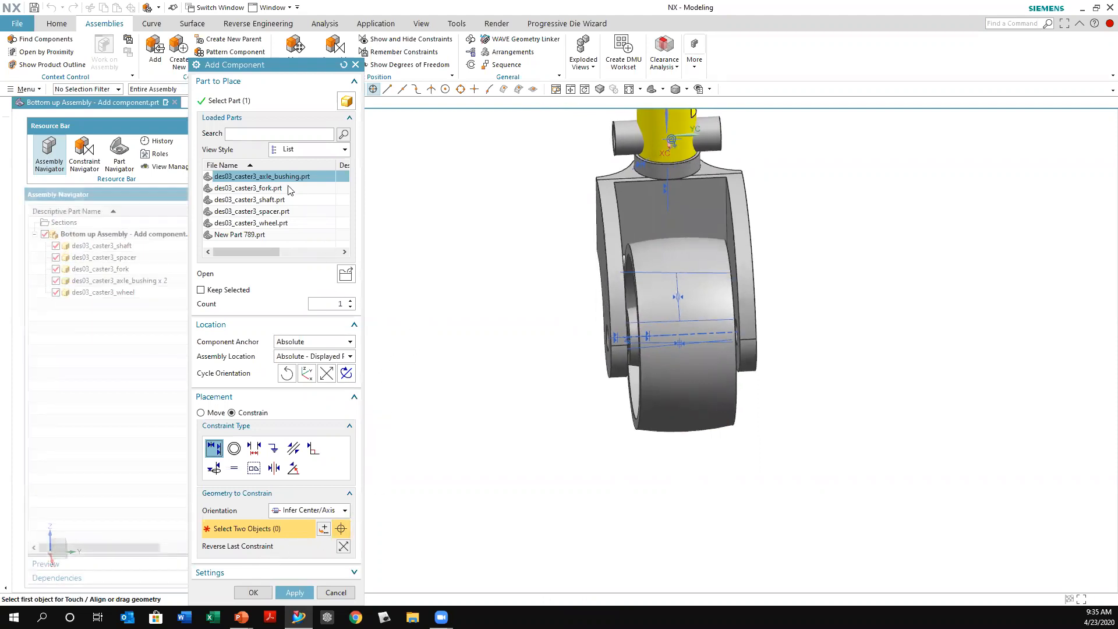
left_click(304, 593)
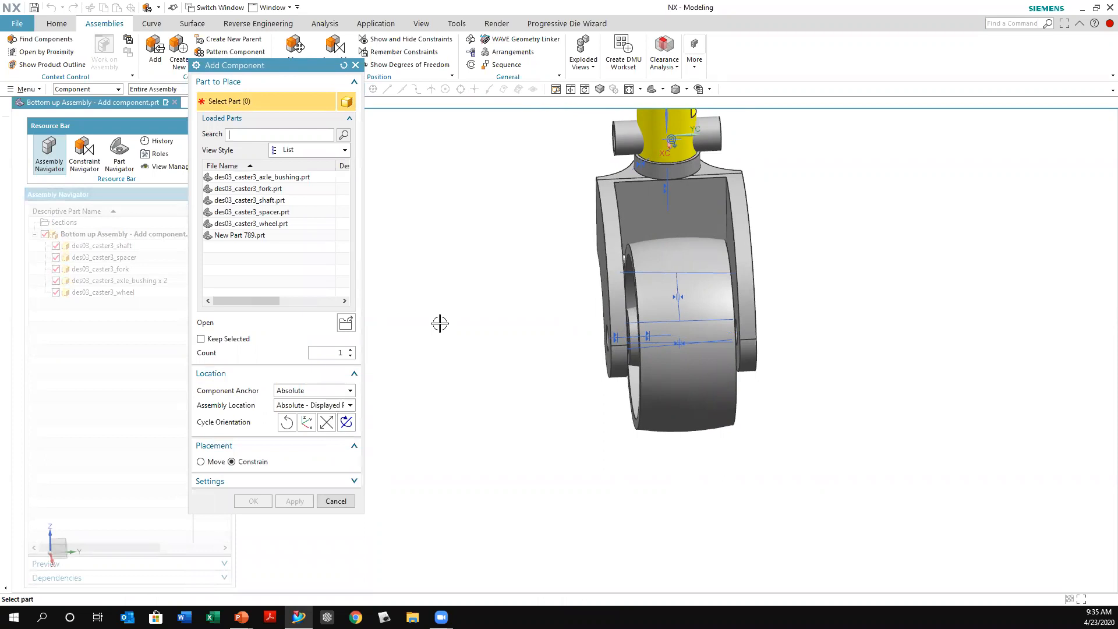
Load des03_caster3_axle.prt from the parts folder as the next component to place.
left_click(347, 324)
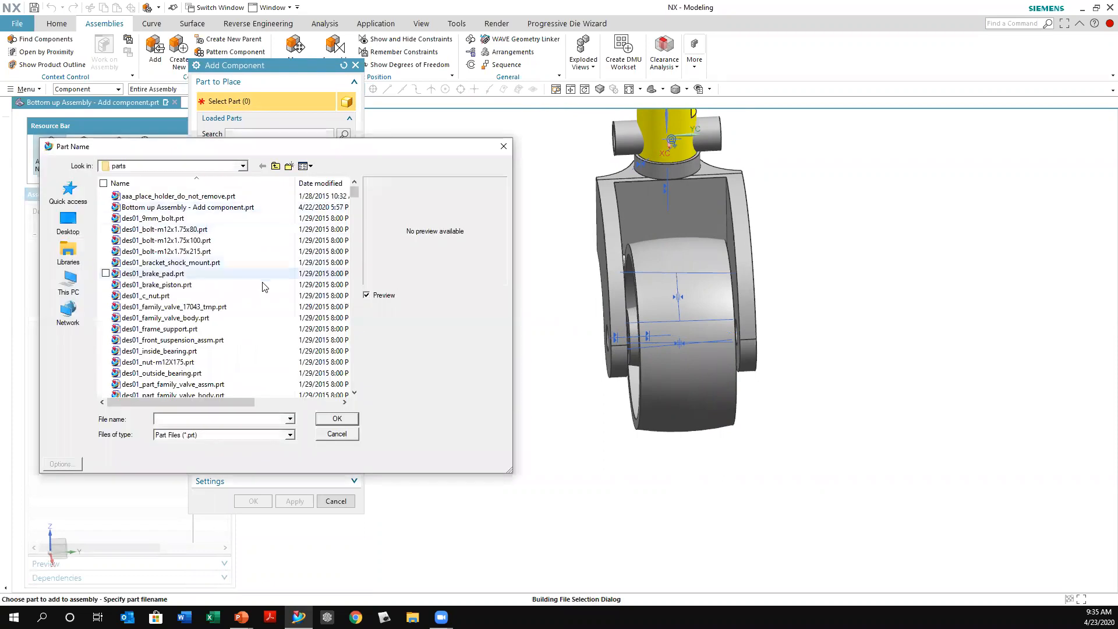
scroll(262, 292, "down", 8)
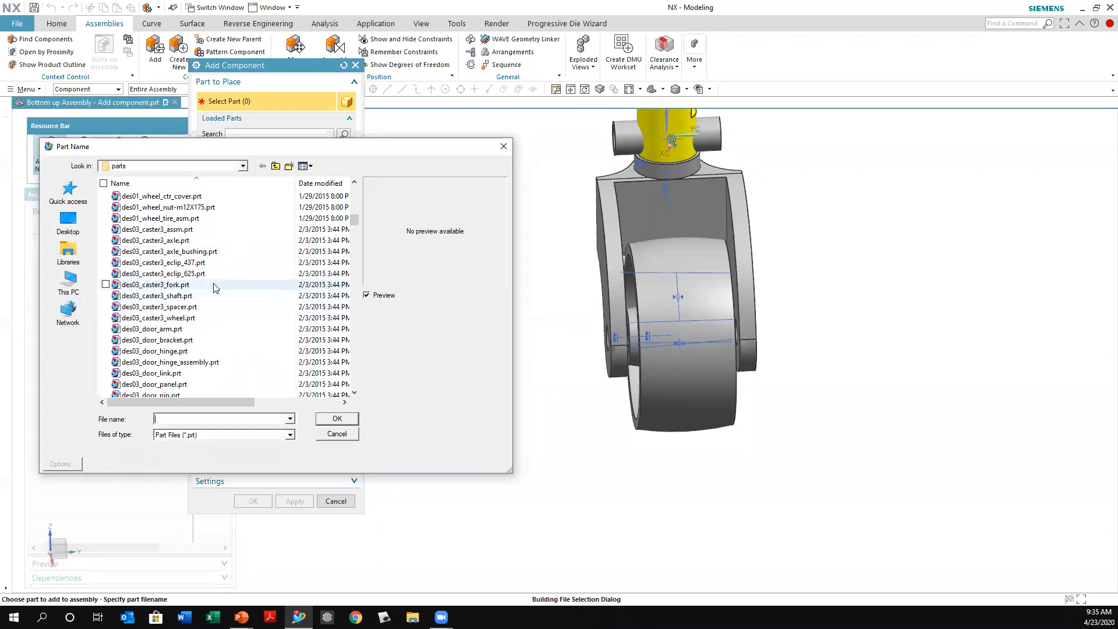
scroll(231, 329, "down", 1)
scroll(230, 330, "down", 1)
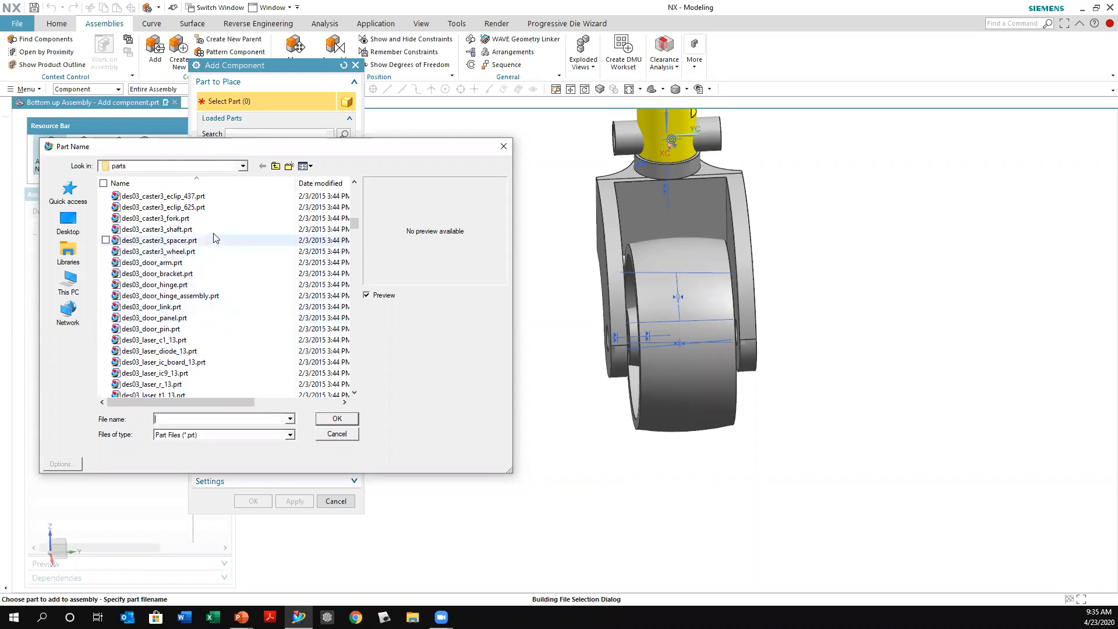
scroll(213, 253, "up", 1)
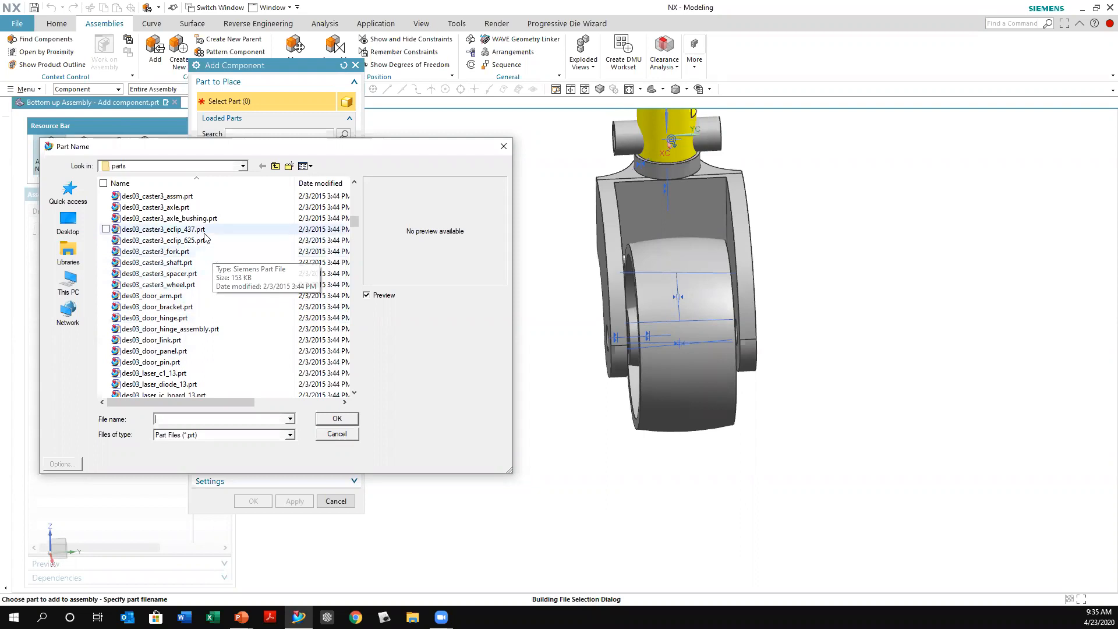
left_click(185, 209)
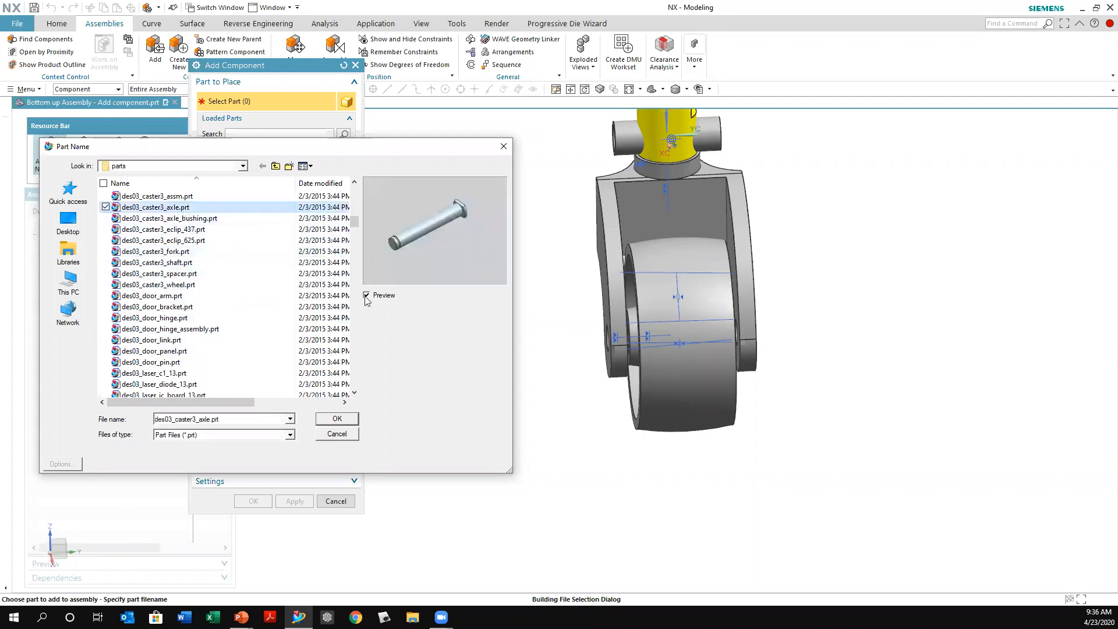
left_click(335, 419)
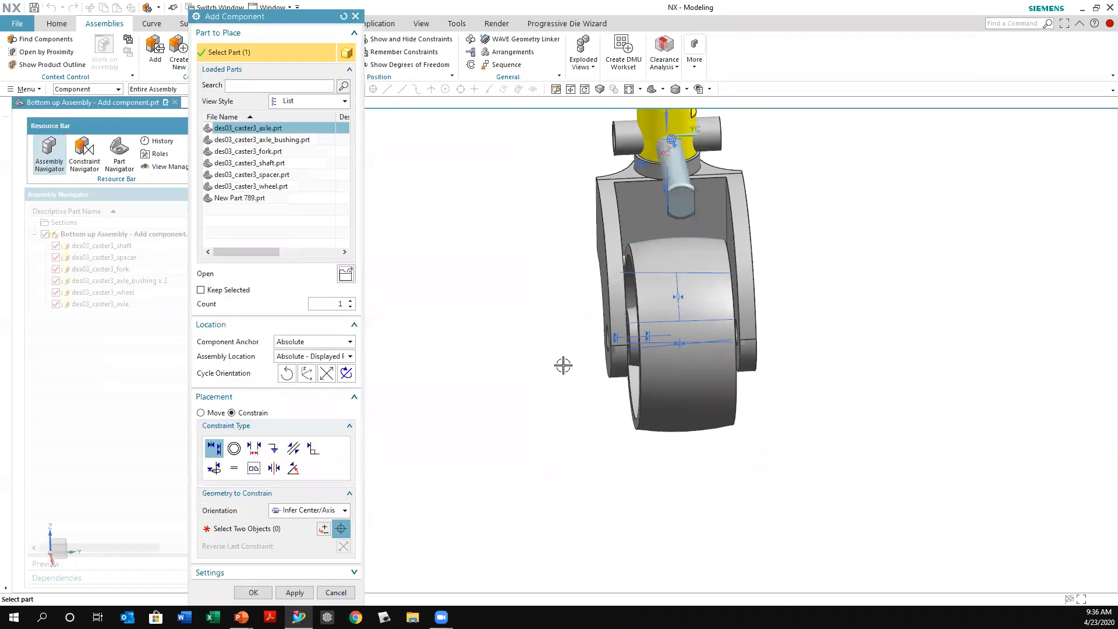
Move the axle clear of the fork and wheel, to about Y -5.7 and Z -3.6.
middle_click_drag(709, 347, 810, 351)
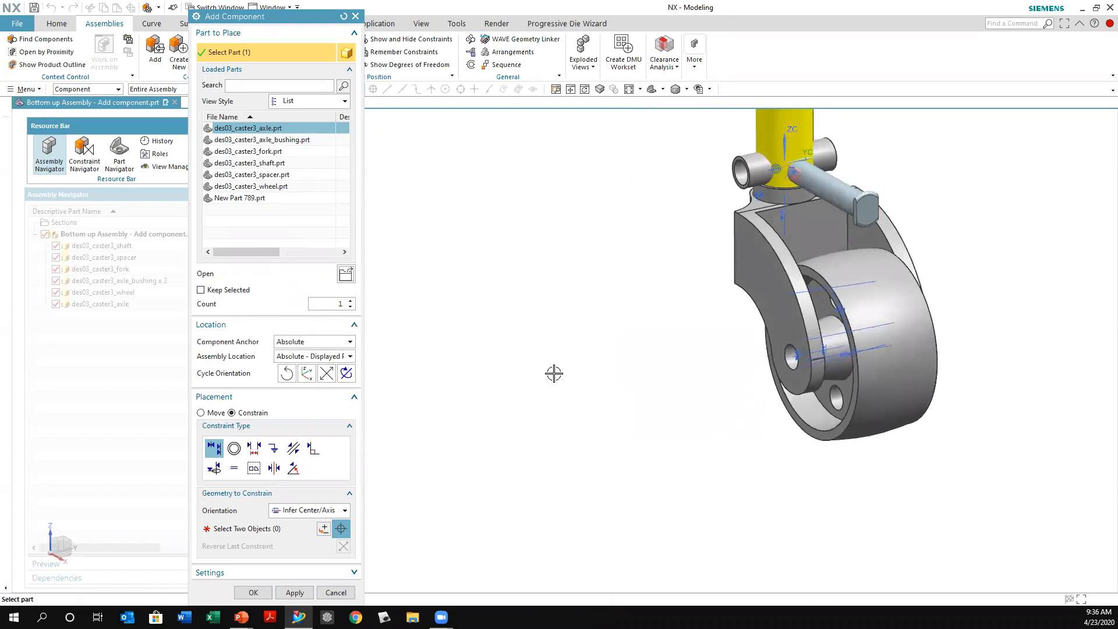
left_click(201, 413)
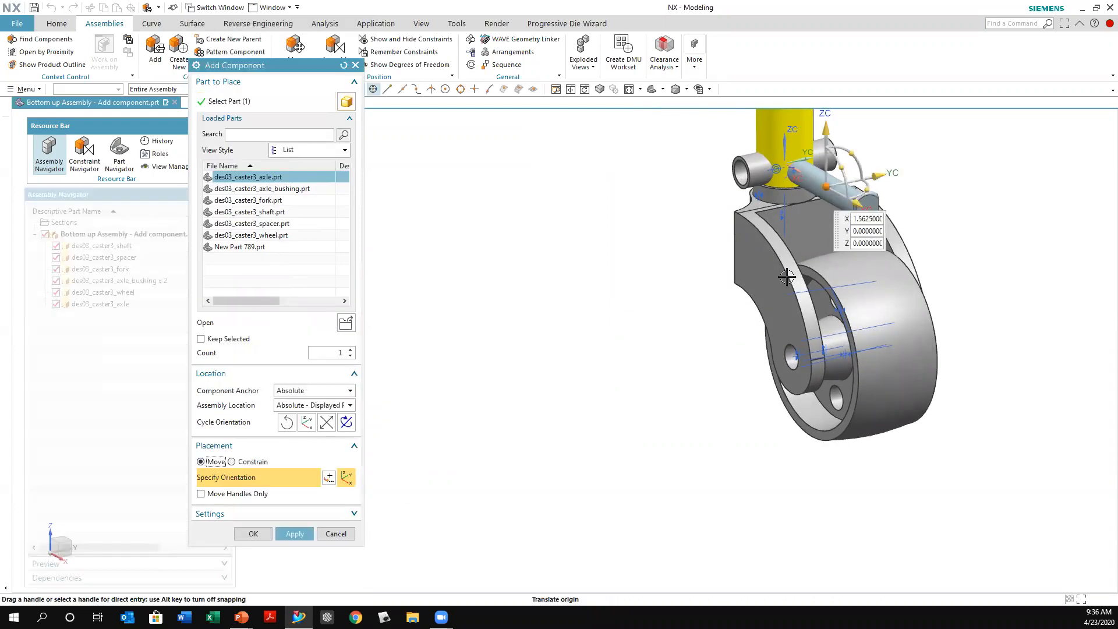
left_click_drag(824, 187, 577, 411)
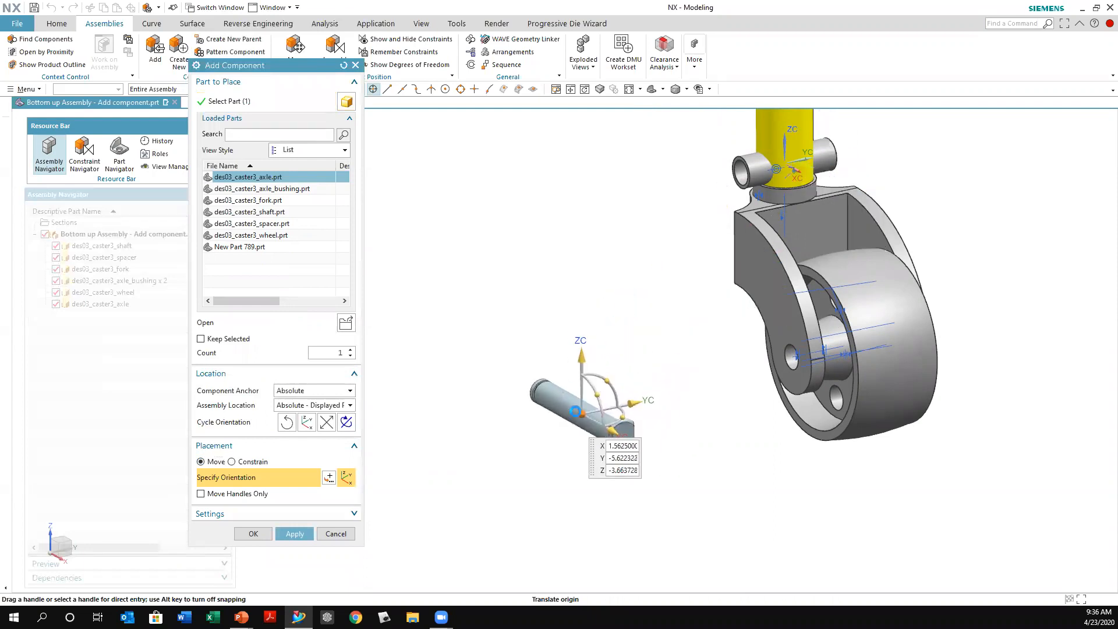
middle_click_drag(585, 457, 594, 390, "shift")
scroll(594, 391, "up", 1)
scroll(720, 394, "up", 3)
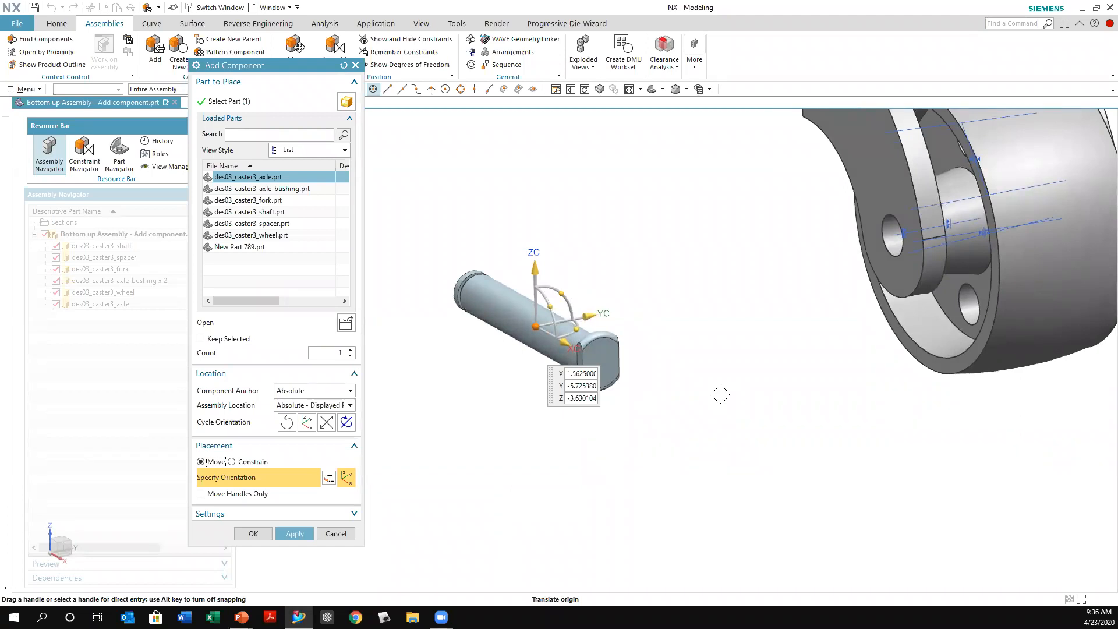
Constrain the axle by aligning its centerline with the fork arm hole's centerline using Touch Align with Infer Center/Axis.
left_click(232, 462)
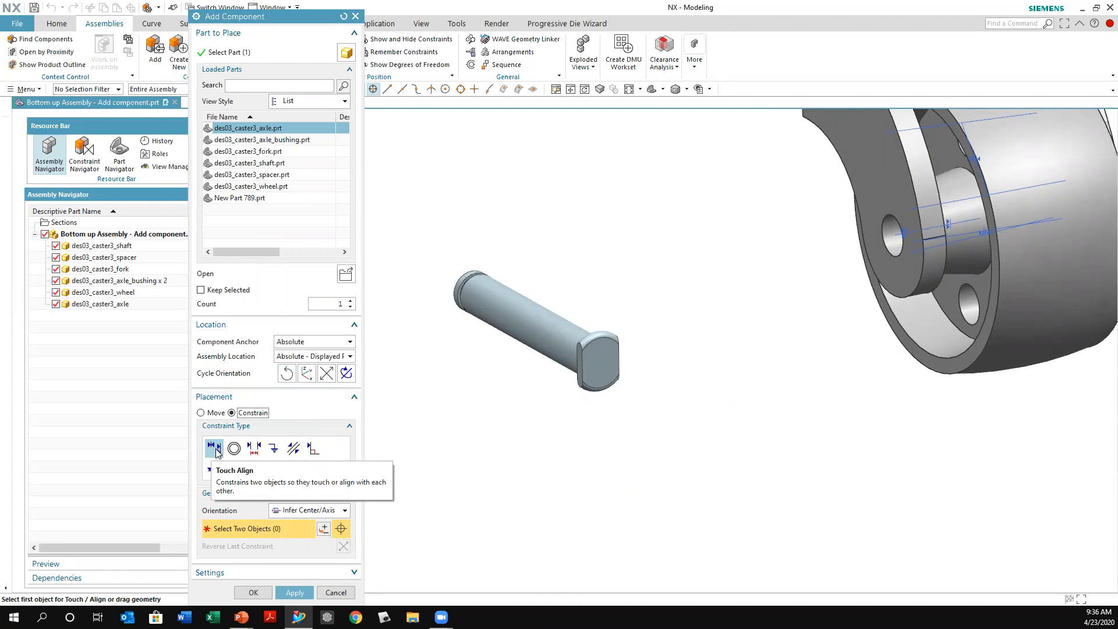
left_click(214, 448)
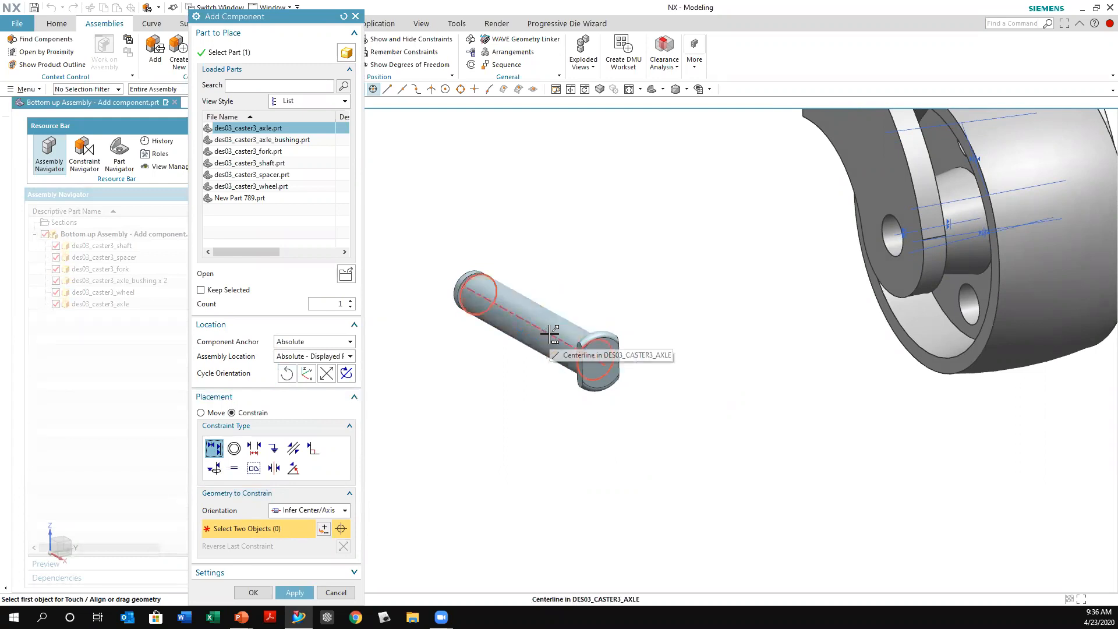
left_click(548, 333)
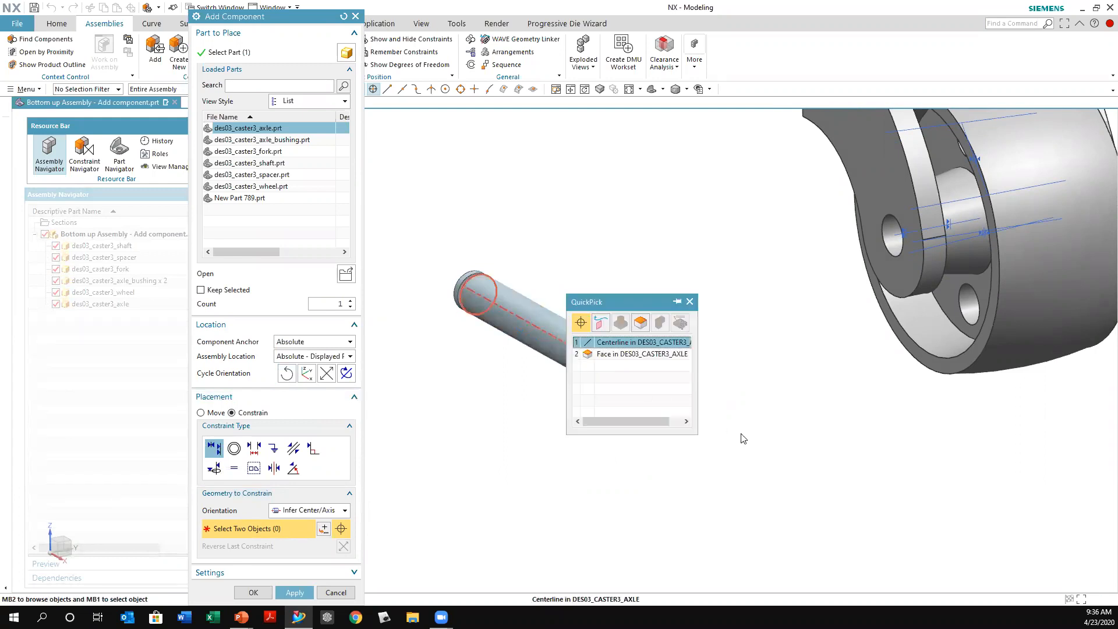
left_click(624, 346)
mouse_move(776, 439)
middle_mouse_down()
mouse_move(818, 464)
mouse_move(764, 456)
middle_mouse_up()
scroll(764, 456, "up", 1)
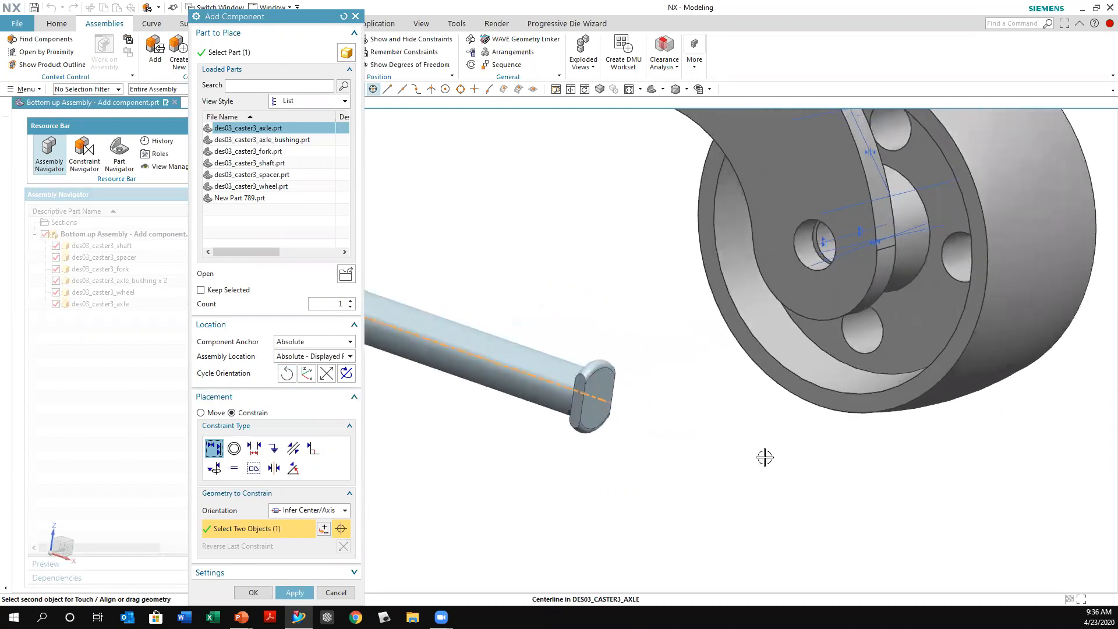
middle_click_drag(800, 290, 779, 303)
scroll(779, 303, "up", 2)
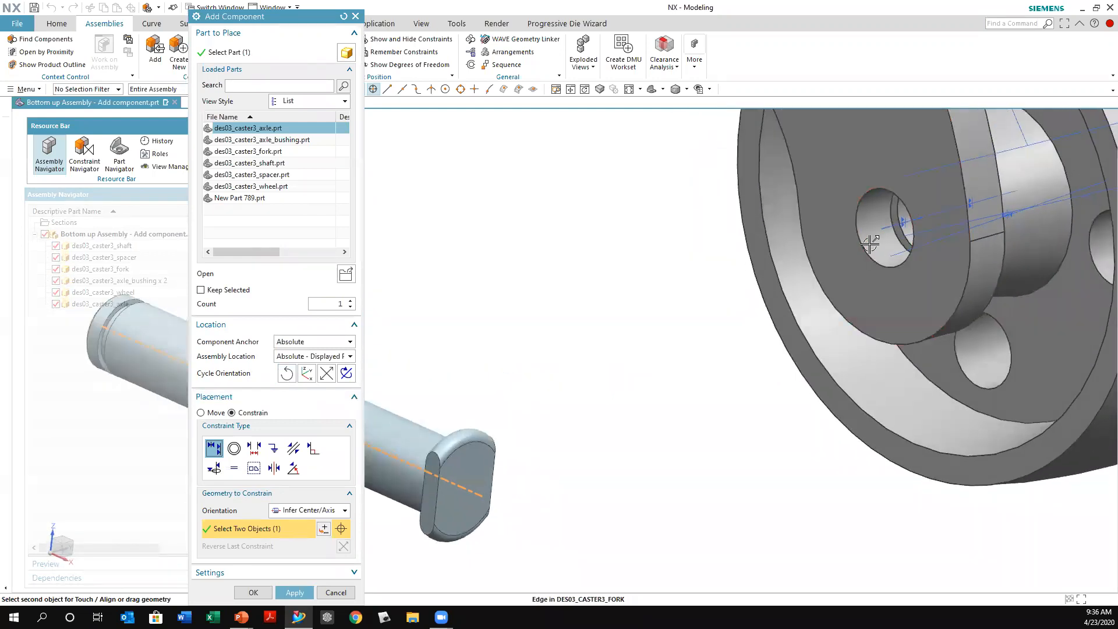
middle_click_drag(875, 223, 901, 256)
scroll(902, 256, "up", 1)
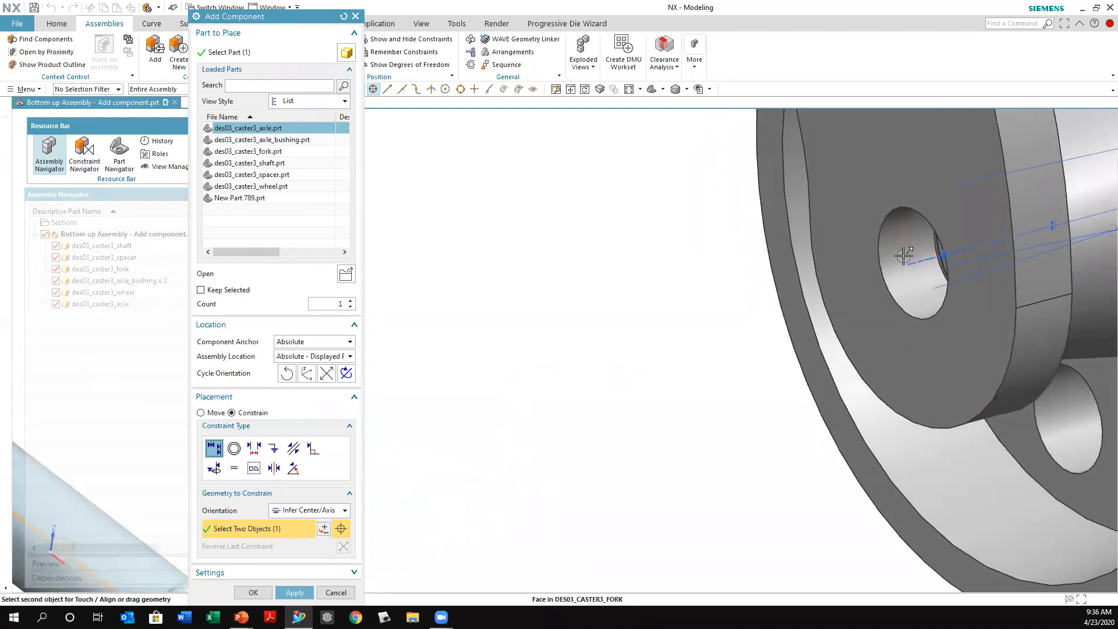
left_click(915, 262)
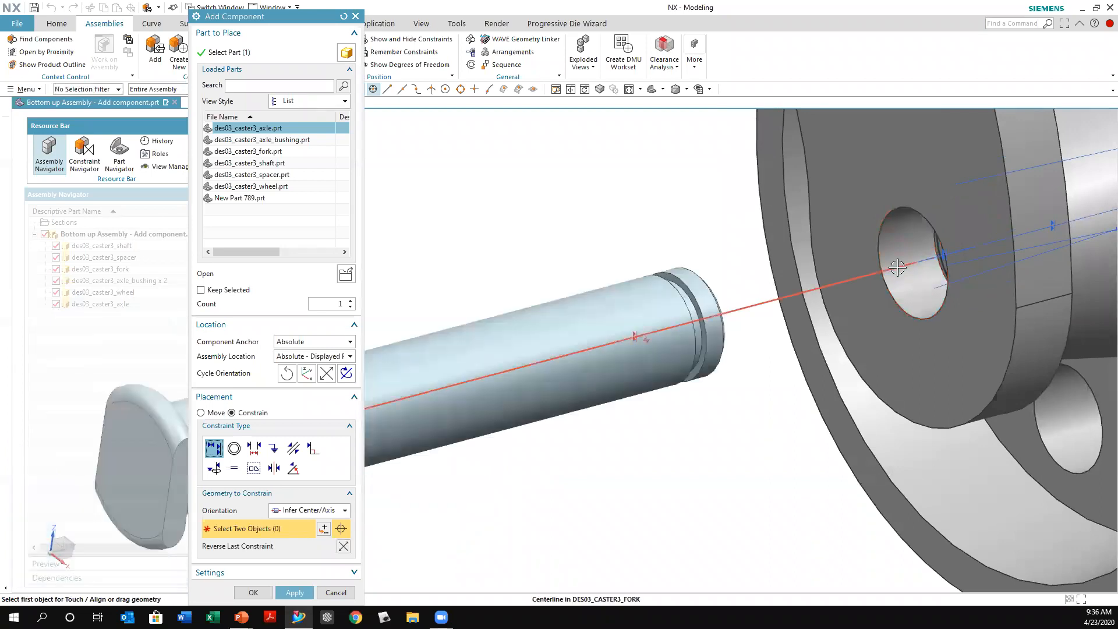
scroll(823, 305, "down", 4)
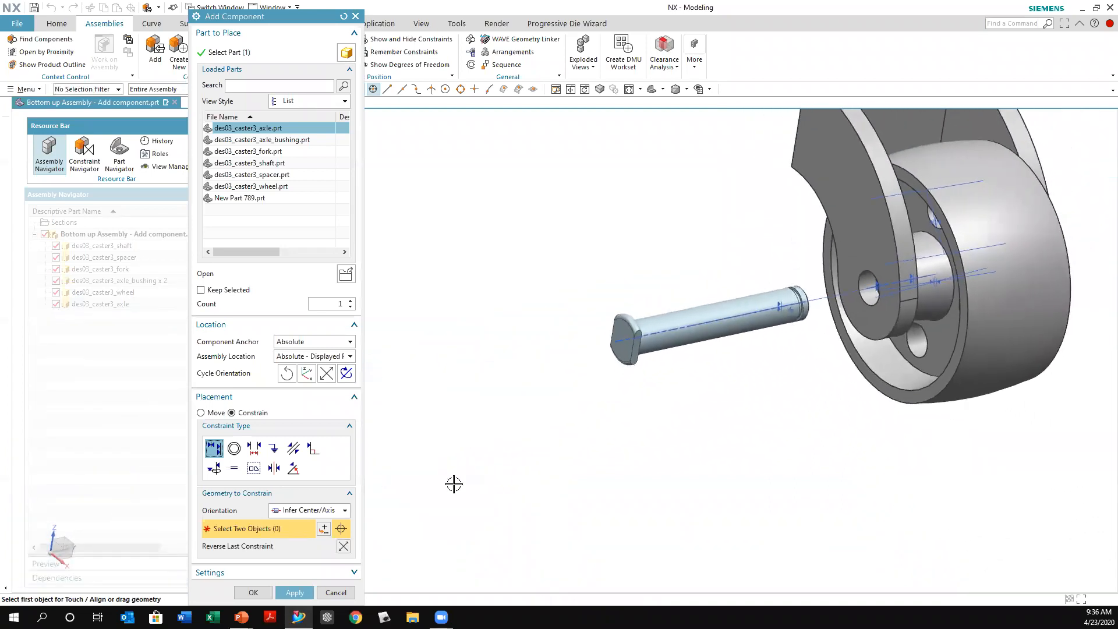
Mate the inner face of the axle head to the fork arm's outer face with the Prefer Touch orientation and apply the placement.
left_click(345, 511)
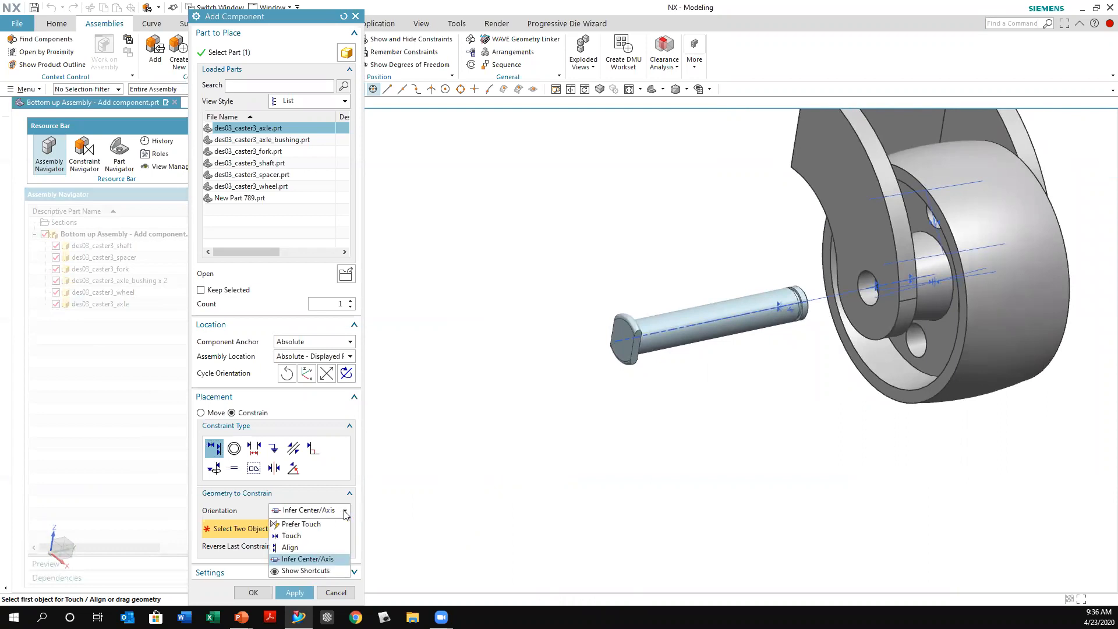
left_click(326, 524)
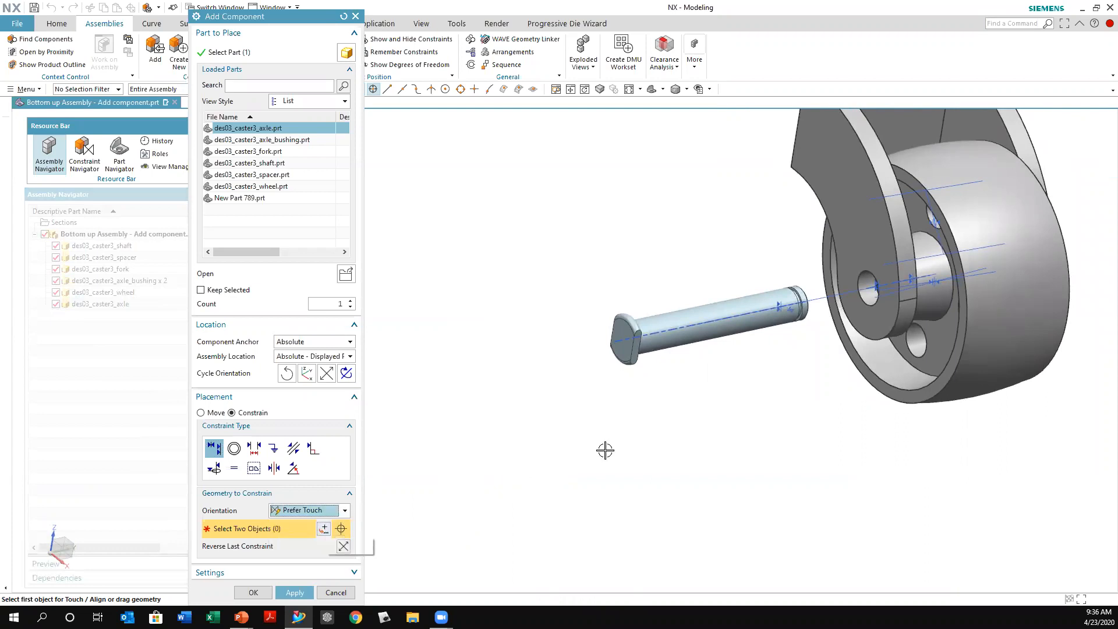
scroll(605, 450, "down", 5)
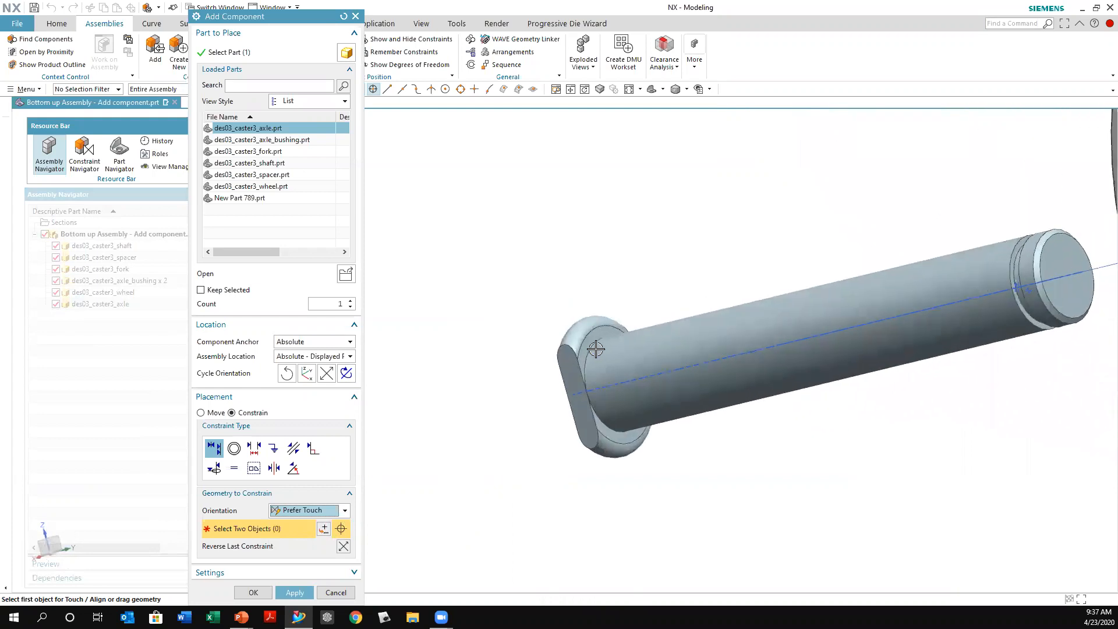
left_click(591, 337)
middle_click_drag(678, 415, 748, 463)
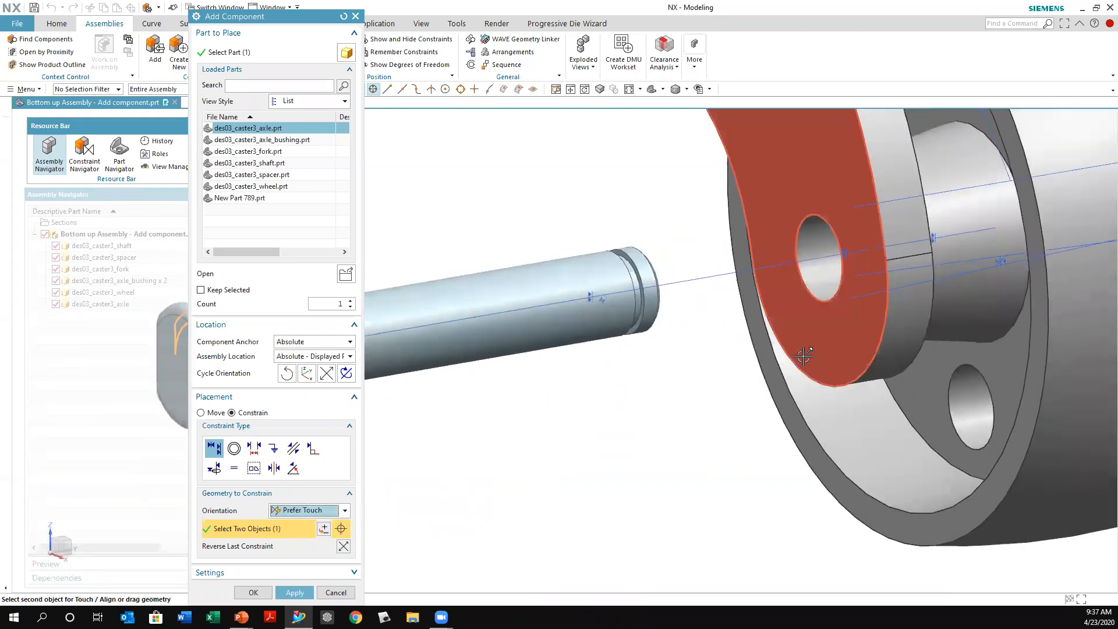
left_click(803, 355)
scroll(736, 391, "down", 3)
middle_click_drag(711, 400, 739, 406)
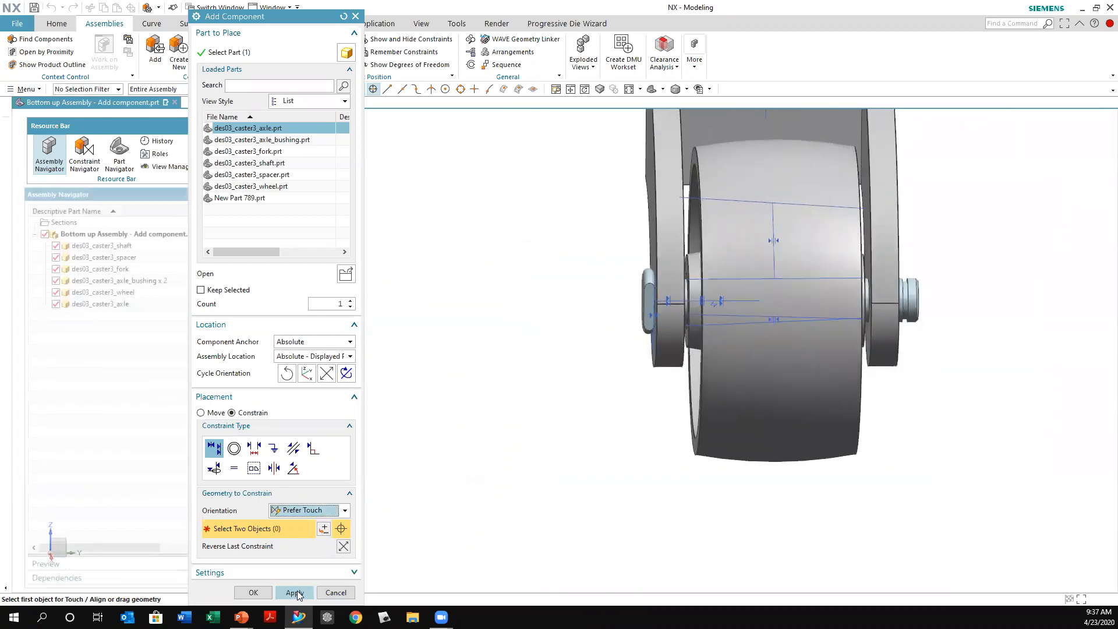
left_click(294, 592)
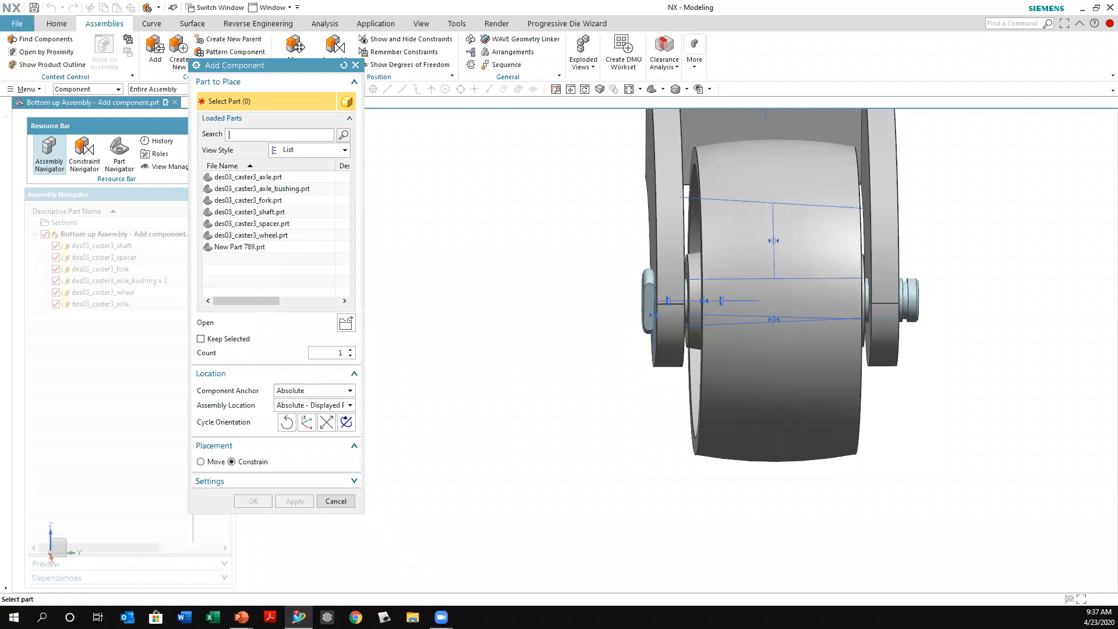
Load des03_caster3_eclip_437.prt from the parts folder as the next component to place.
middle_click_drag(552, 284, 492, 280)
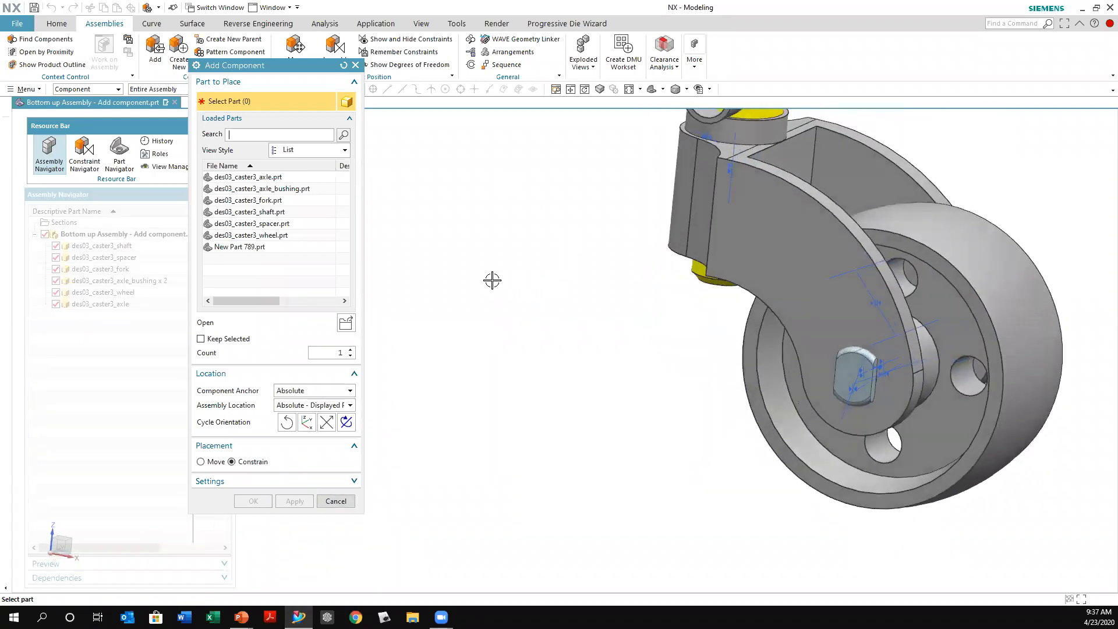
left_click(352, 323)
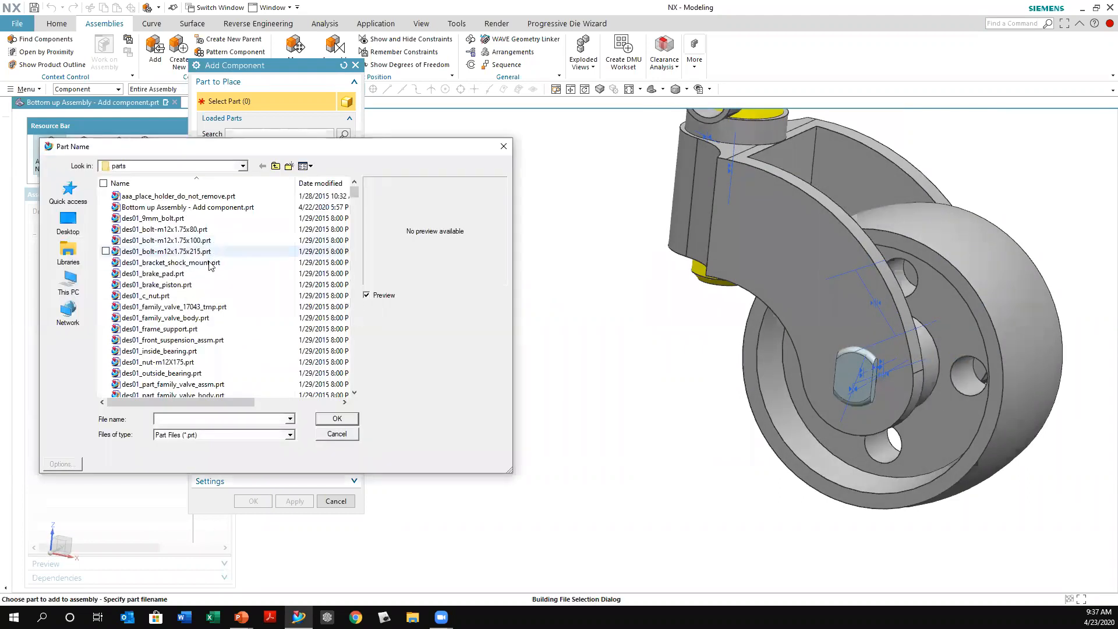
scroll(227, 279, "down", 5)
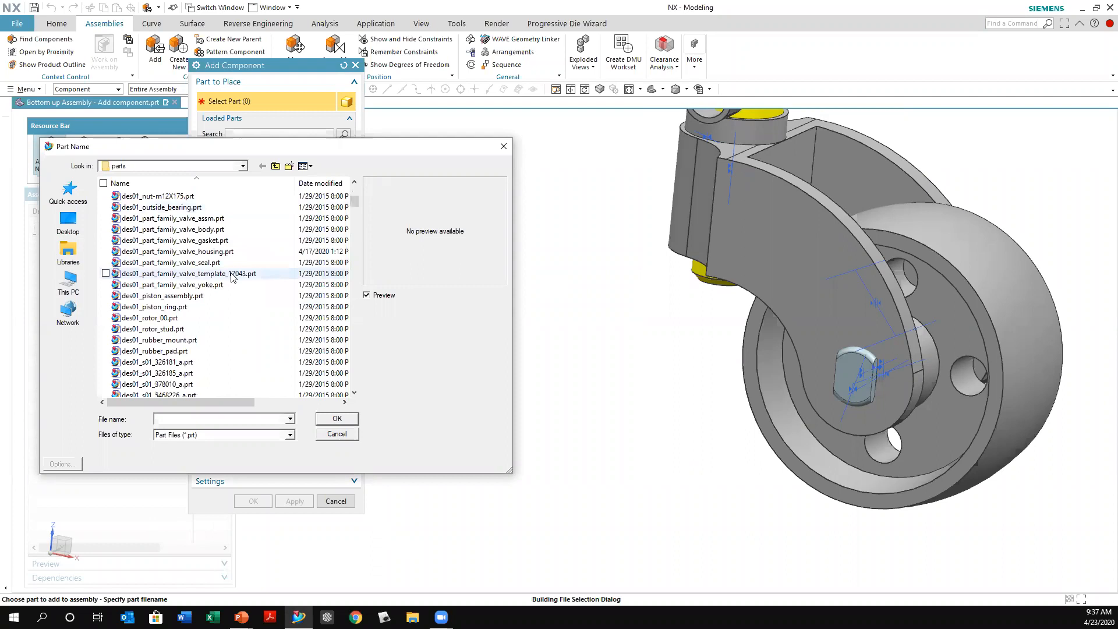
scroll(233, 307, "down", 3)
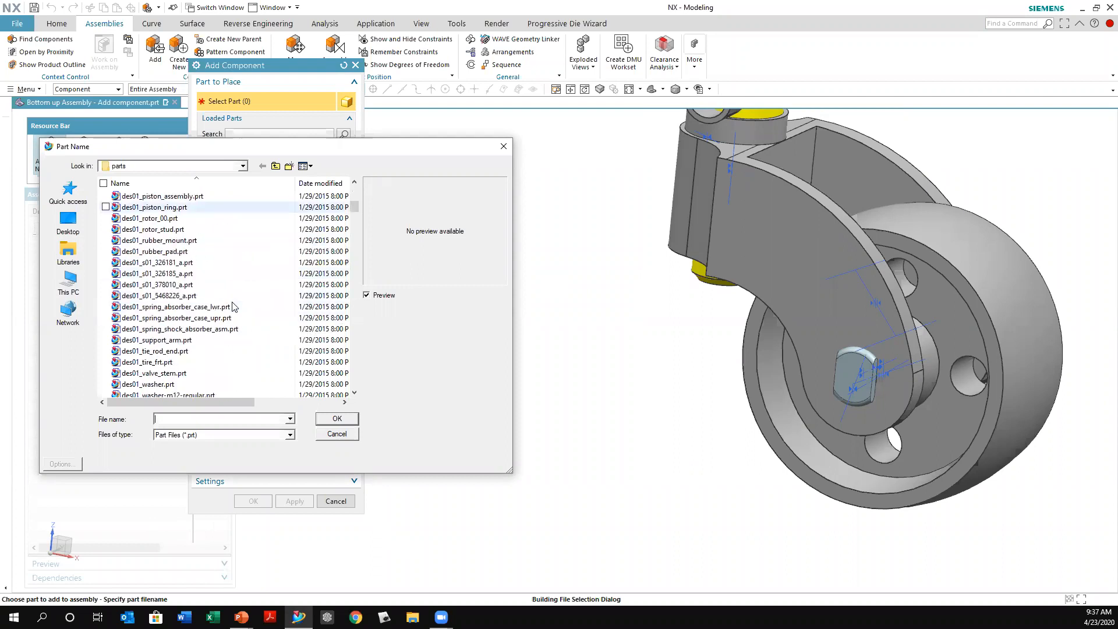
scroll(232, 307, "down", 4)
scroll(232, 307, "down", 1)
left_click(210, 330)
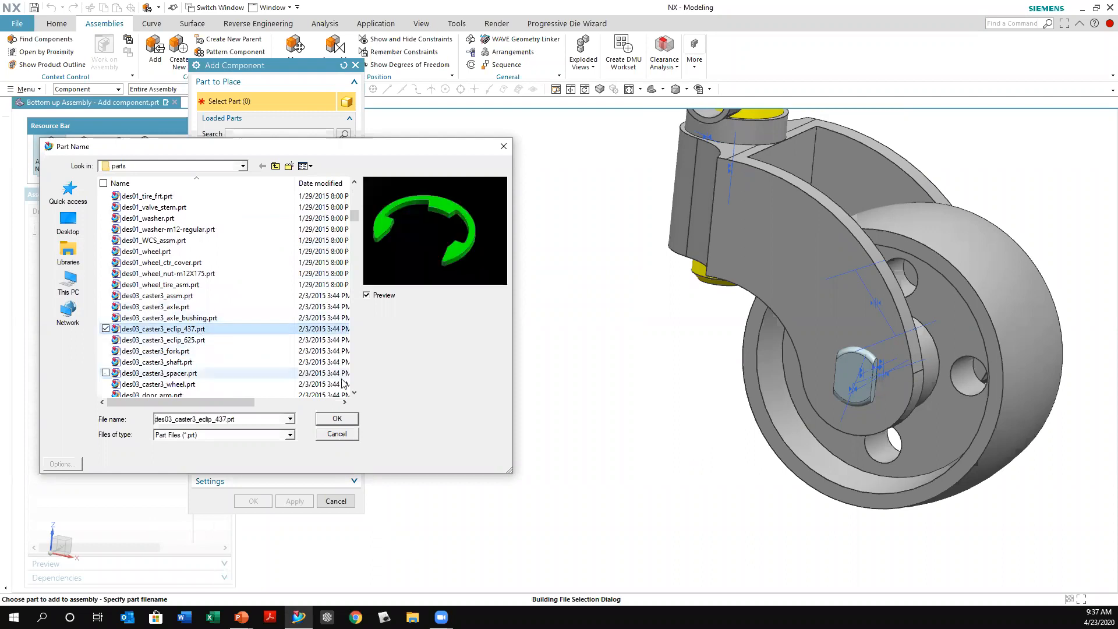
left_click(339, 419)
Move the 437 E-clip clear of the caster, to about Y -3.78 and Z -0.75, and apply the placement without constraints.
middle_click_drag(552, 276, 528, 317)
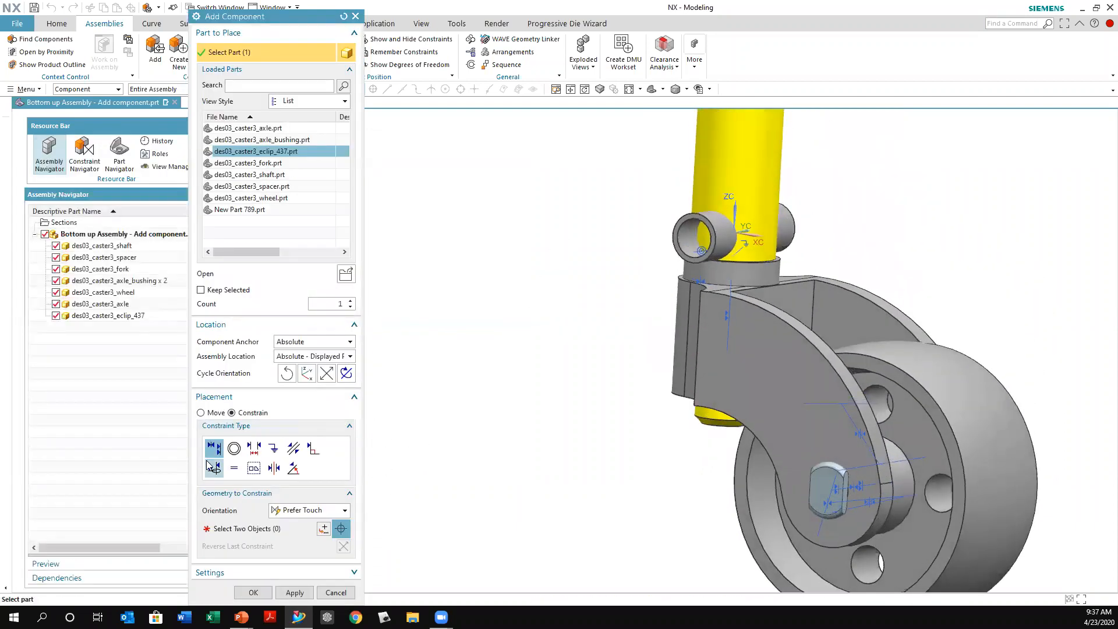
left_click(201, 413)
middle_click_drag(747, 205, 723, 225)
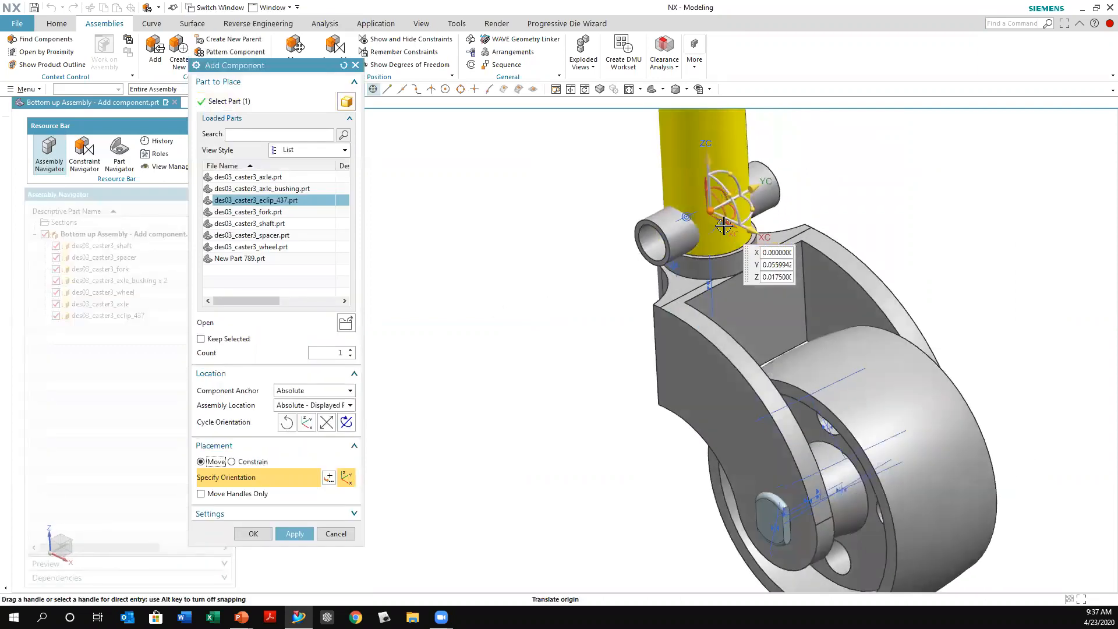
left_click_drag(714, 213, 502, 373)
scroll(595, 314, "down", 1)
middle_click_drag(595, 428, 599, 344, "shift")
middle_click_drag(687, 361, 495, 356)
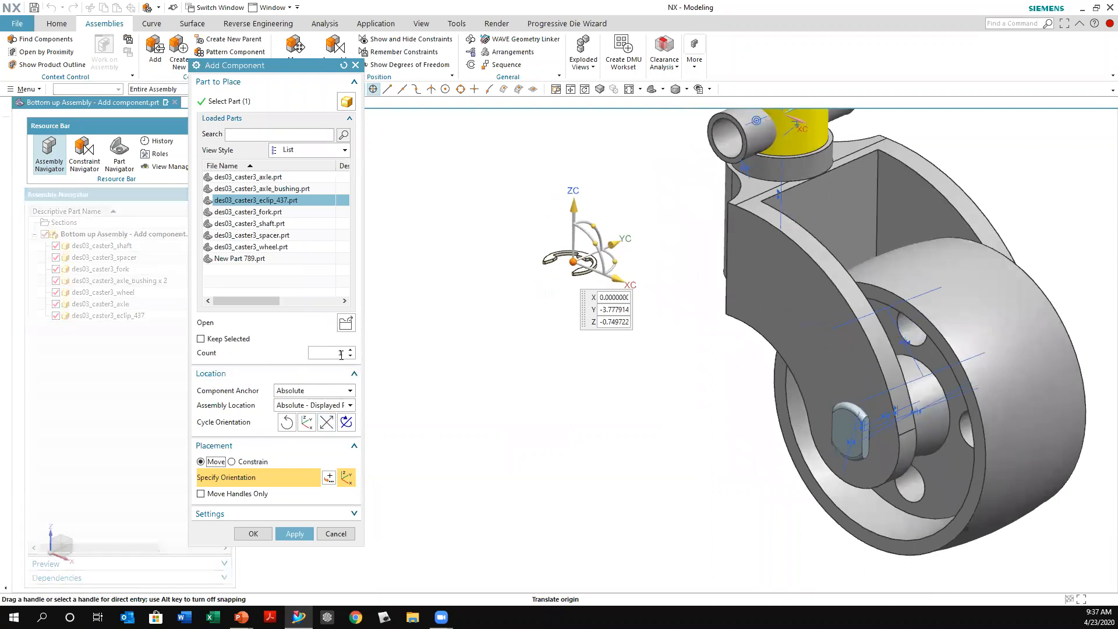
middle_click_drag(467, 349, 486, 403)
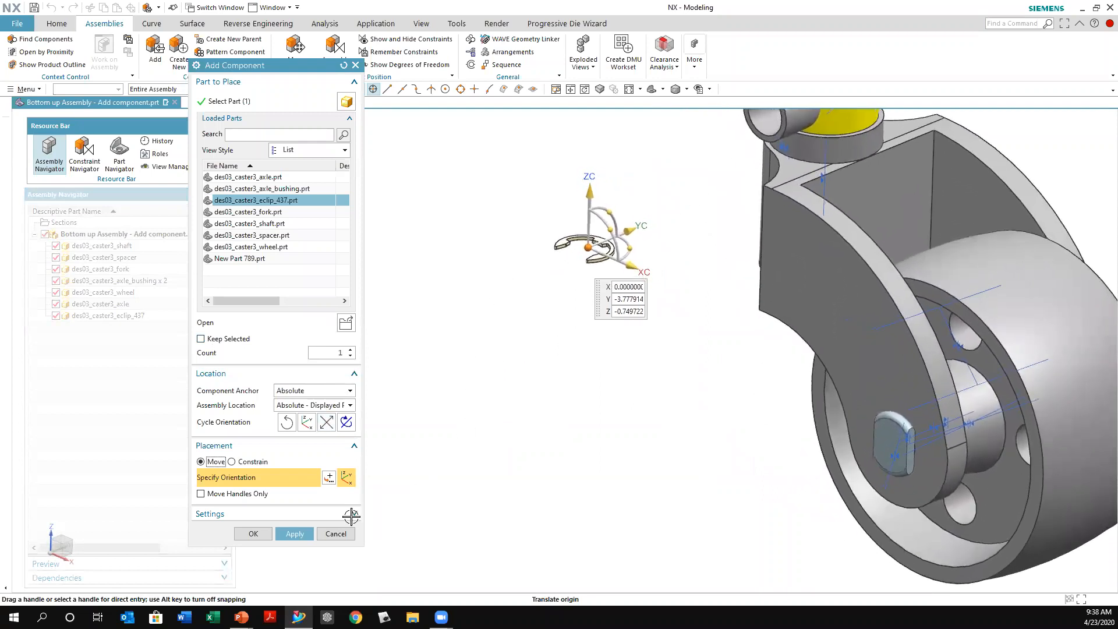
left_click(302, 536)
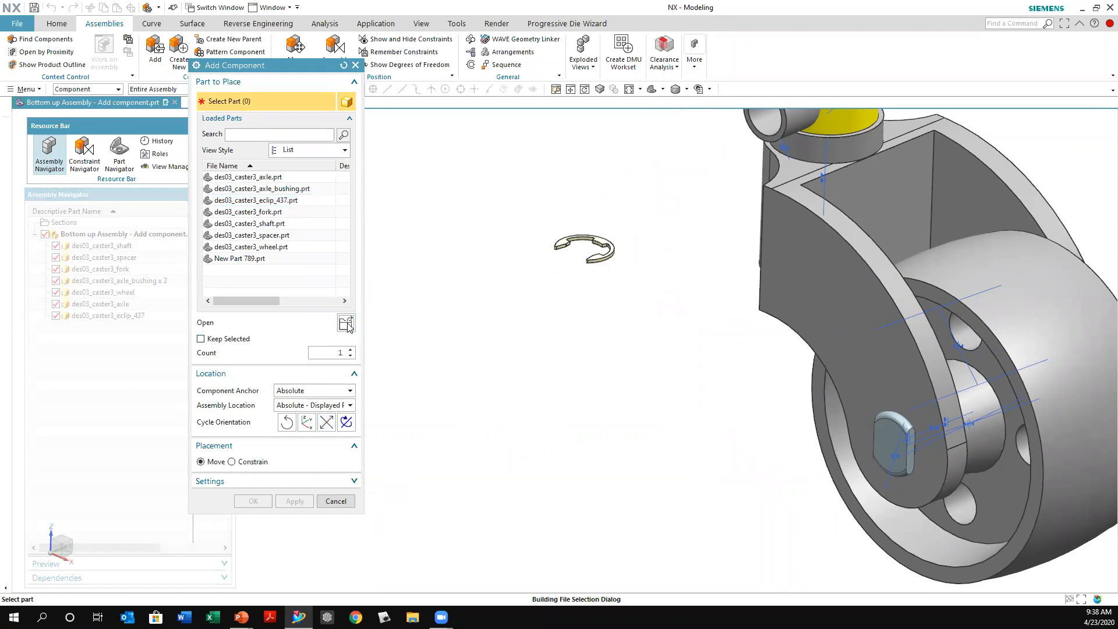
Load des03_caster3_eclip_625.prt from the parts folder as the next component to place.
scroll(230, 299, "down", 6)
scroll(230, 301, "down", 3)
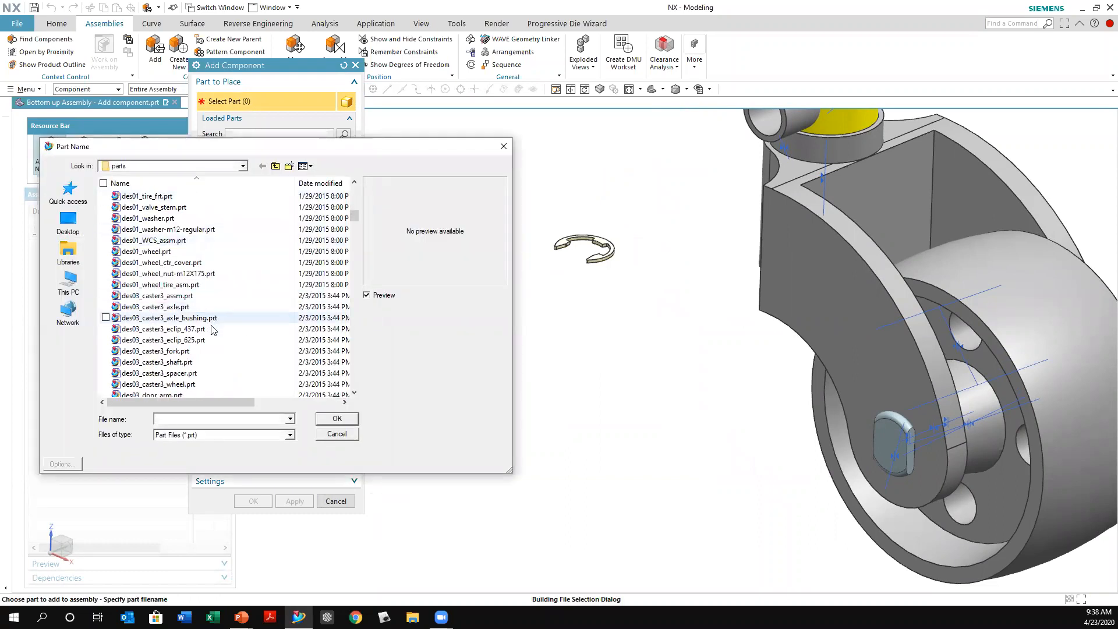
scroll(213, 333, "down", 1)
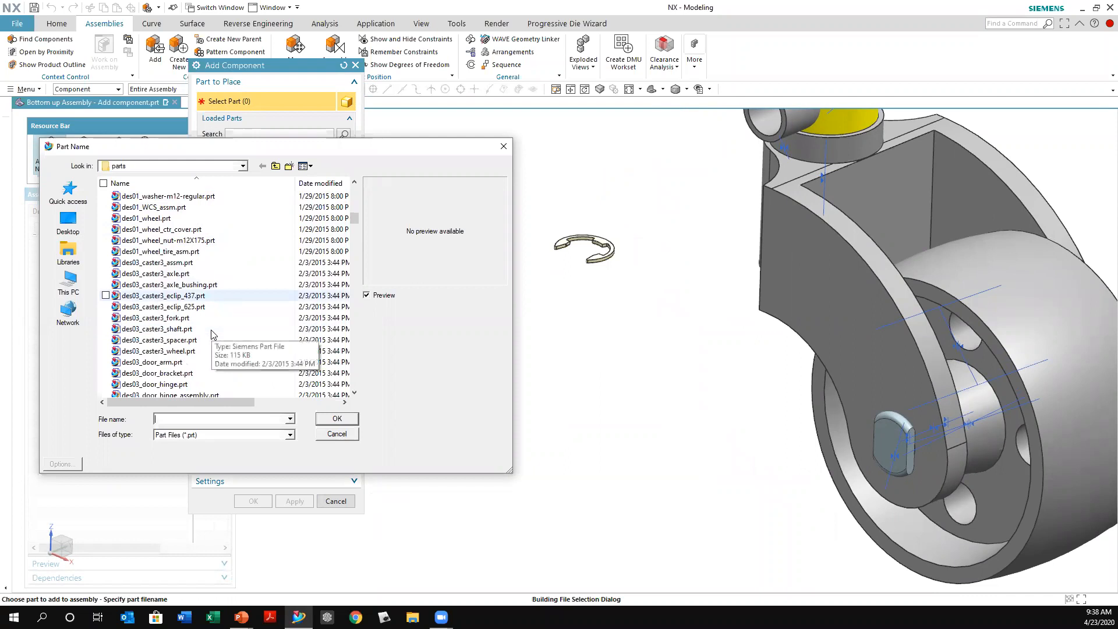
scroll(211, 330, "down", 2)
scroll(211, 330, "up", 2)
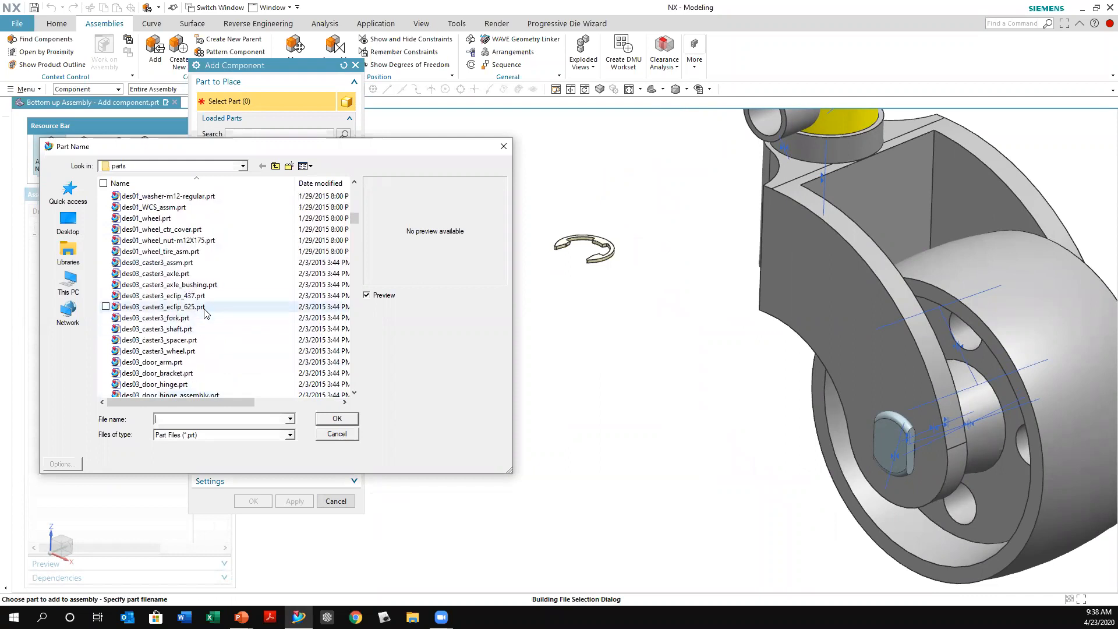
left_click(181, 307)
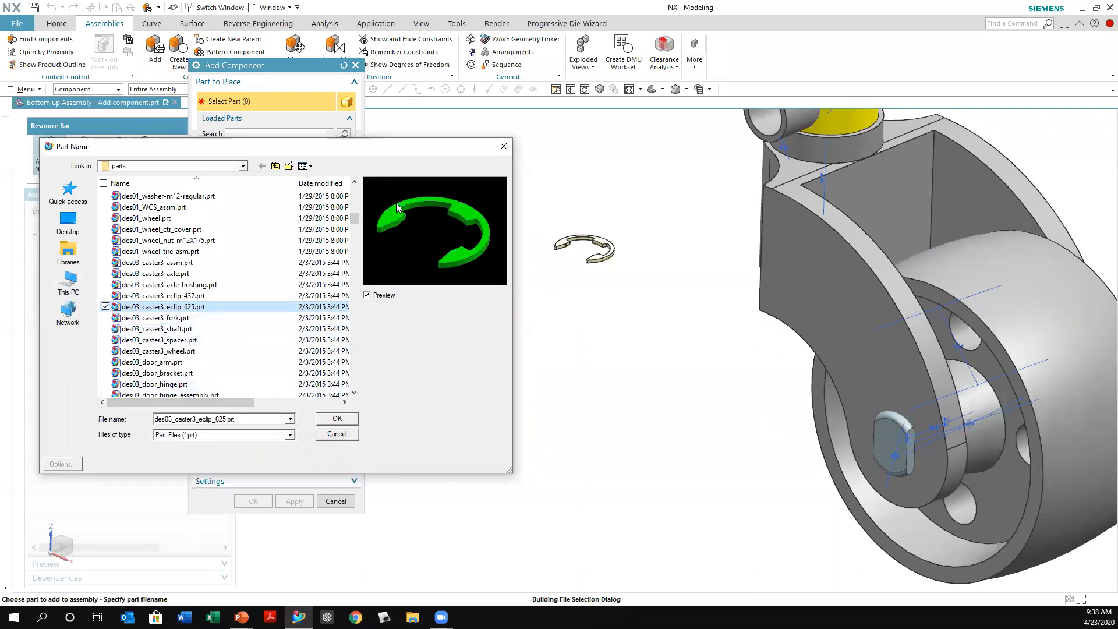
left_click(338, 419)
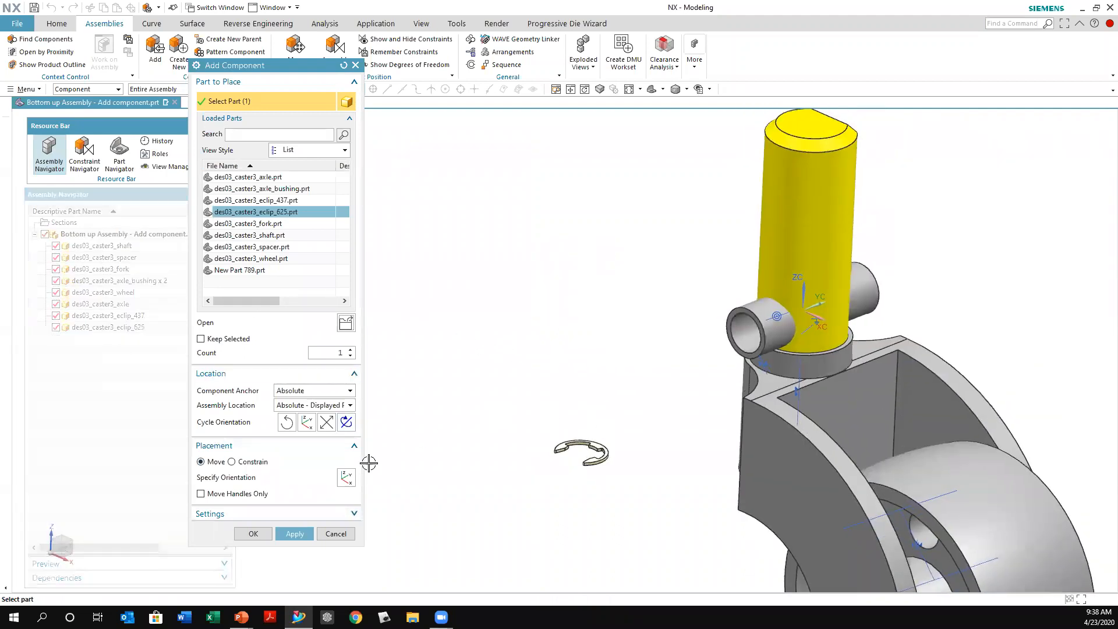
Move the 625 E-clip away from the shaft into open space, to about Y -4.34 and Z -2.33.
left_click(309, 477)
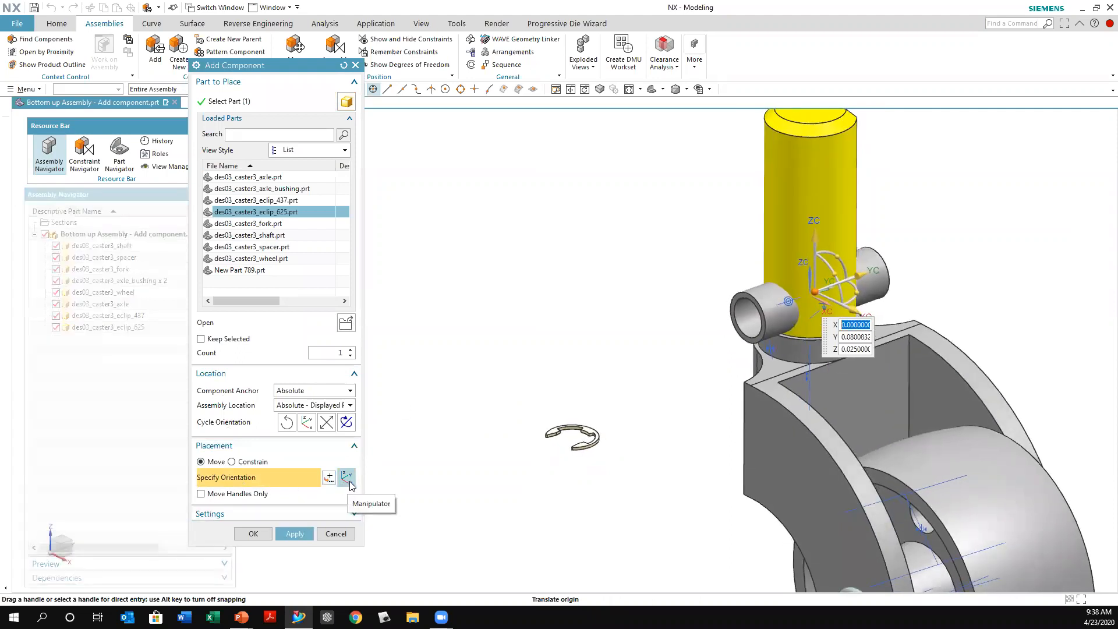
left_click_drag(820, 290, 547, 448)
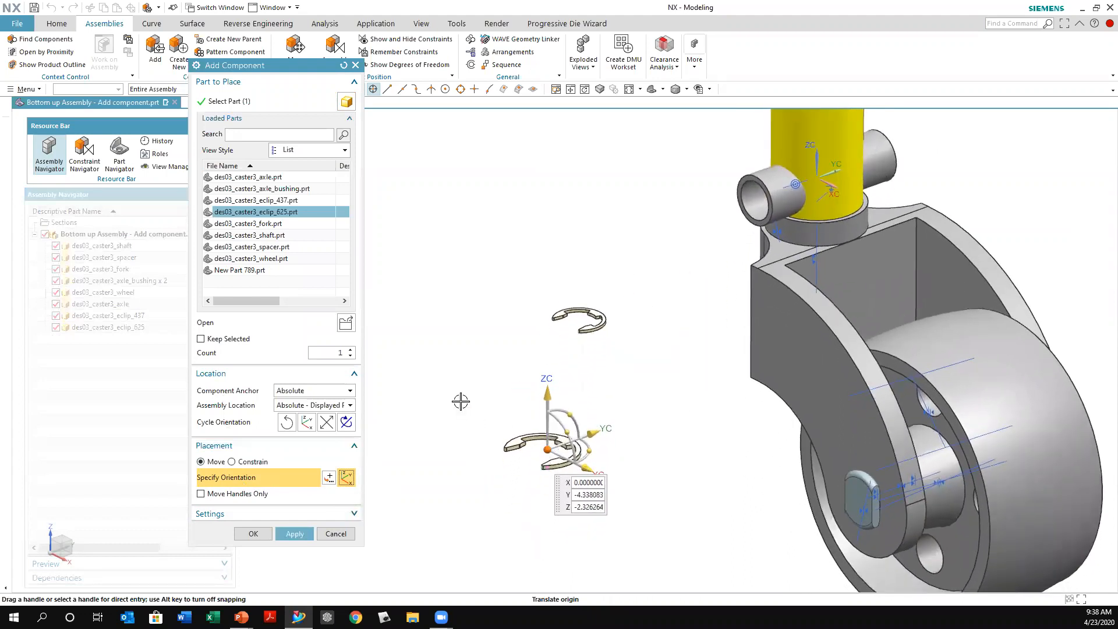
middle_click_drag(463, 411, 244, 466)
Constrain the 625 E-clip's inner circular edge Concentric to the groove edge at the shaft's lower end, flipping the constraint and back.
left_click(231, 461)
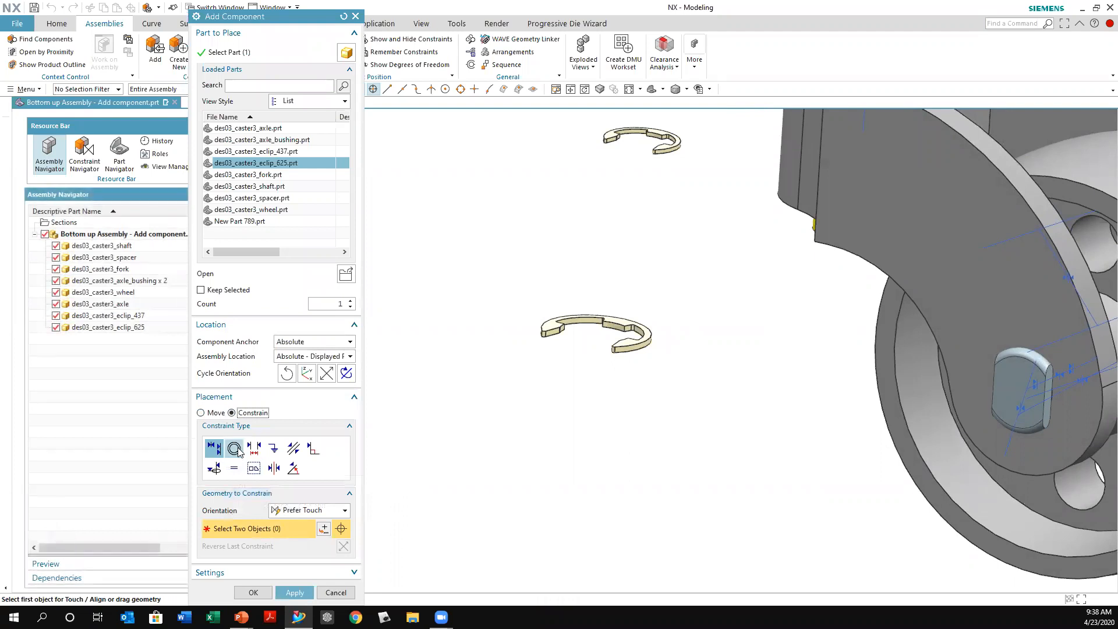
left_click(235, 448)
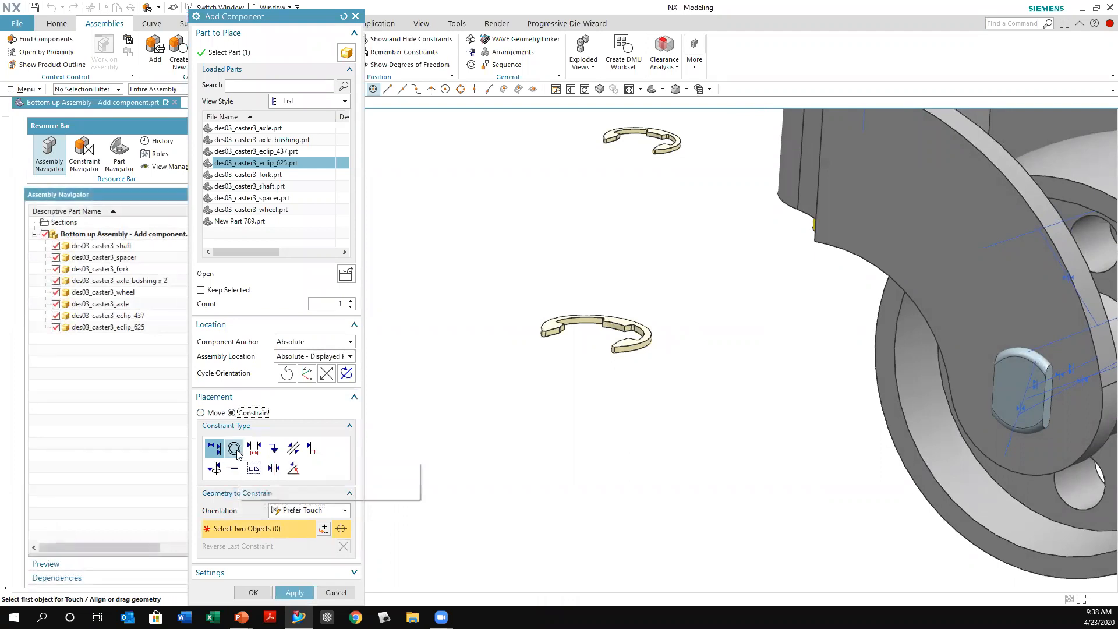
scroll(606, 413, "up", 5)
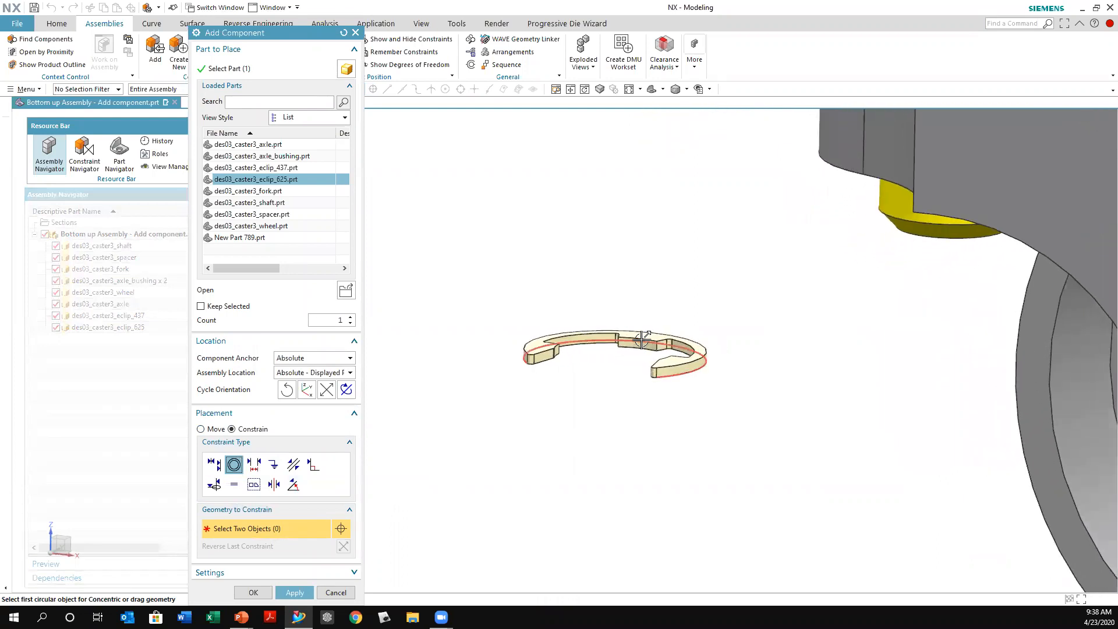
left_click(642, 339)
middle_click_drag(642, 339, 831, 327)
left_click(853, 297)
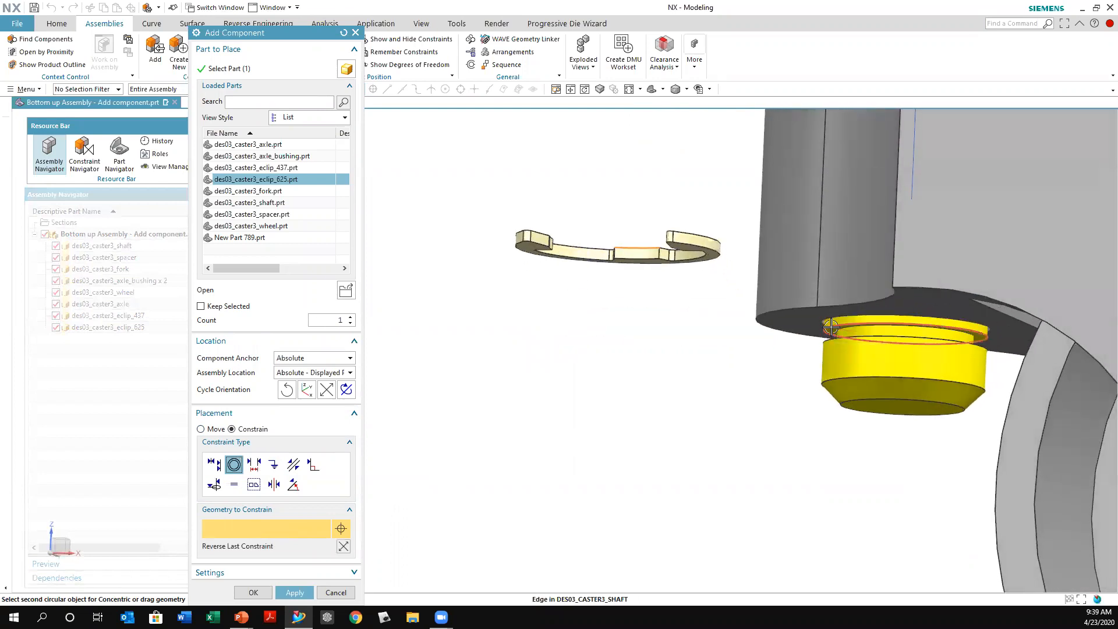
left_click(830, 328)
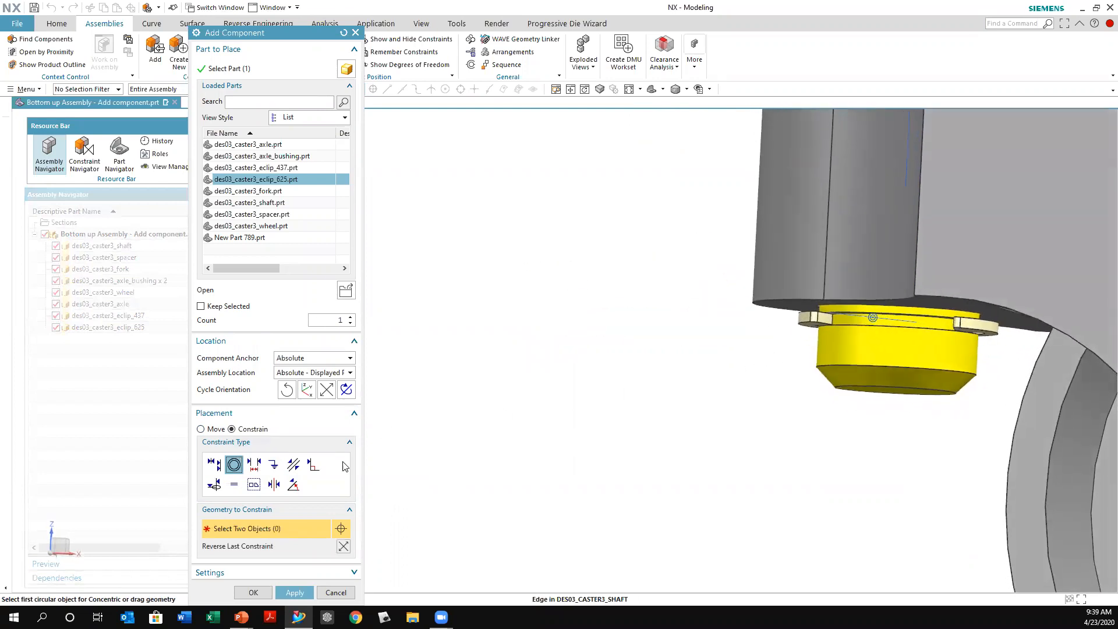
left_click(343, 547)
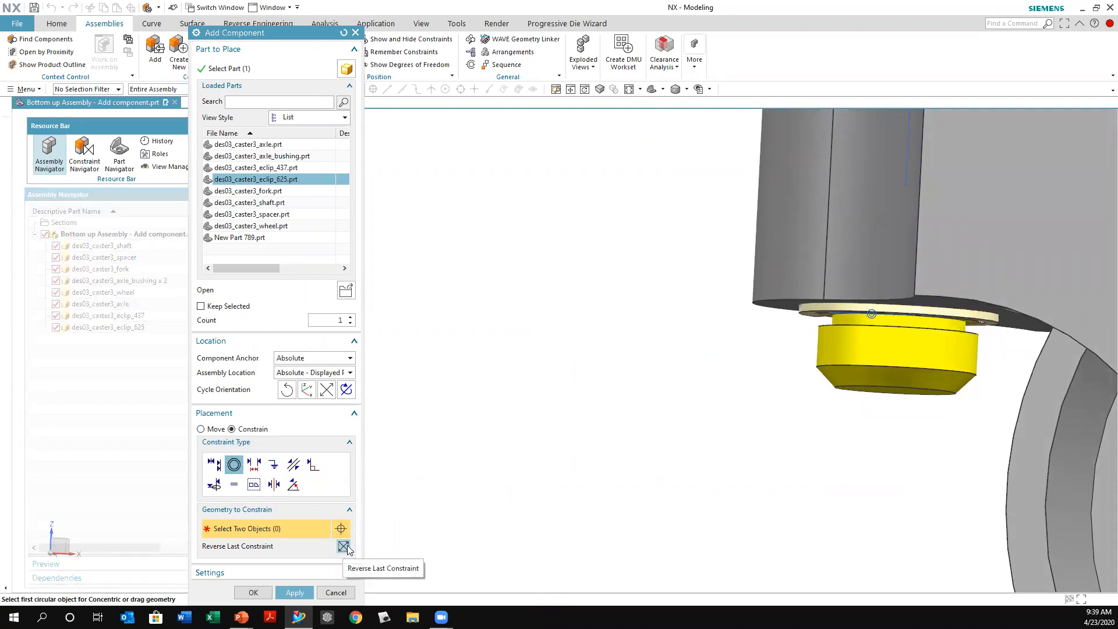
left_click(343, 547)
Constrain the 437 E-clip's inner circular edge Concentric to the groove edge at the axle's free end.
scroll(559, 401, "down", 6)
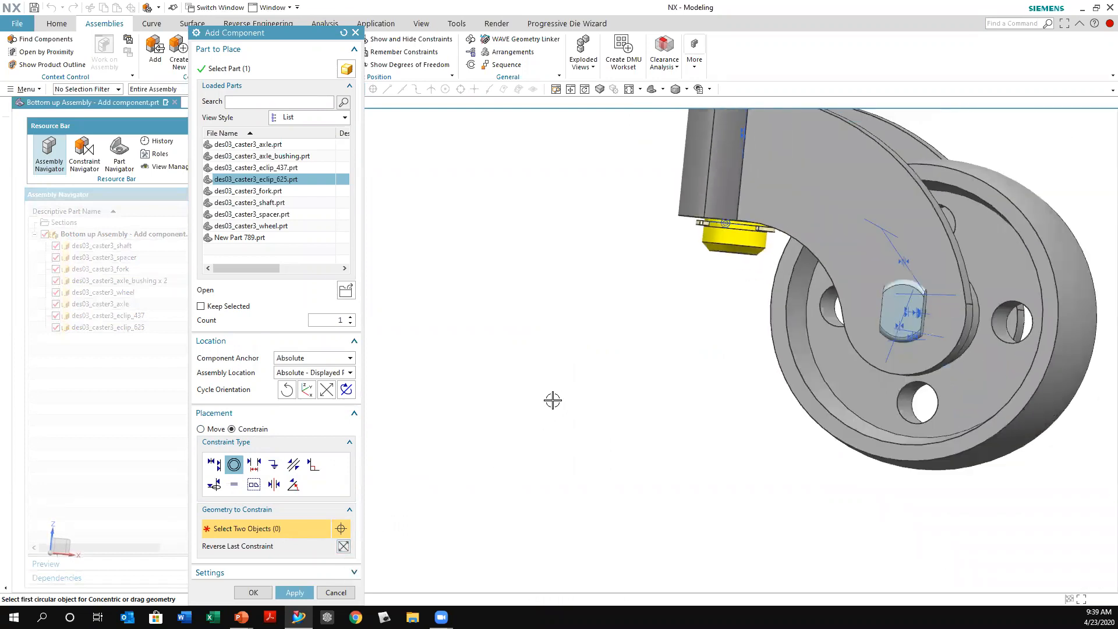
middle_click_drag(561, 408, 555, 411)
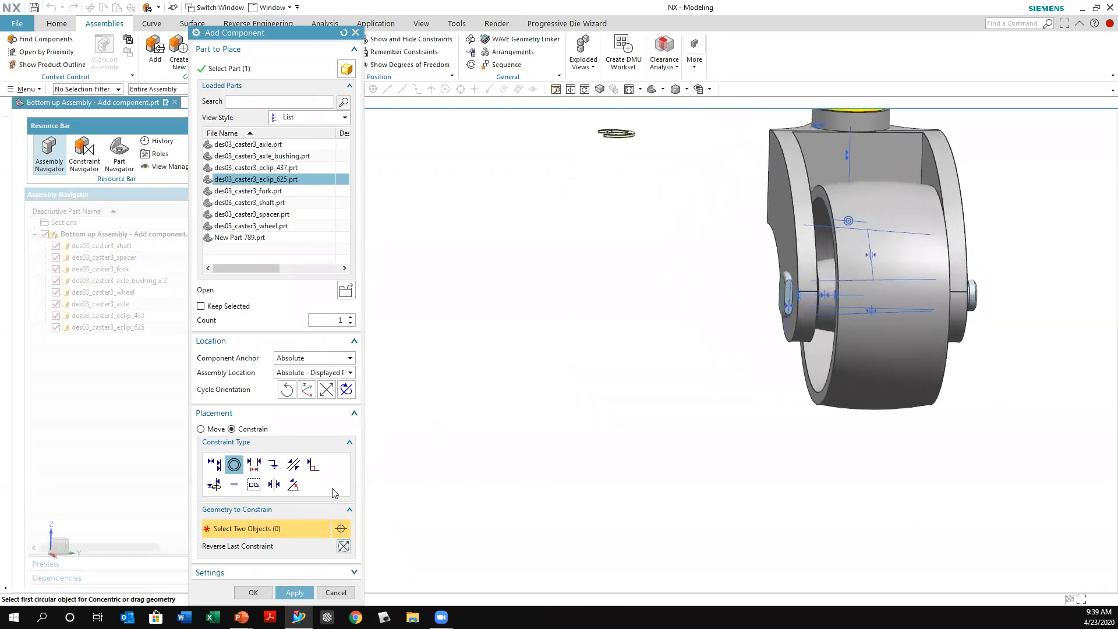
middle_click_drag(706, 242, 725, 284)
scroll(721, 267, "up", 4)
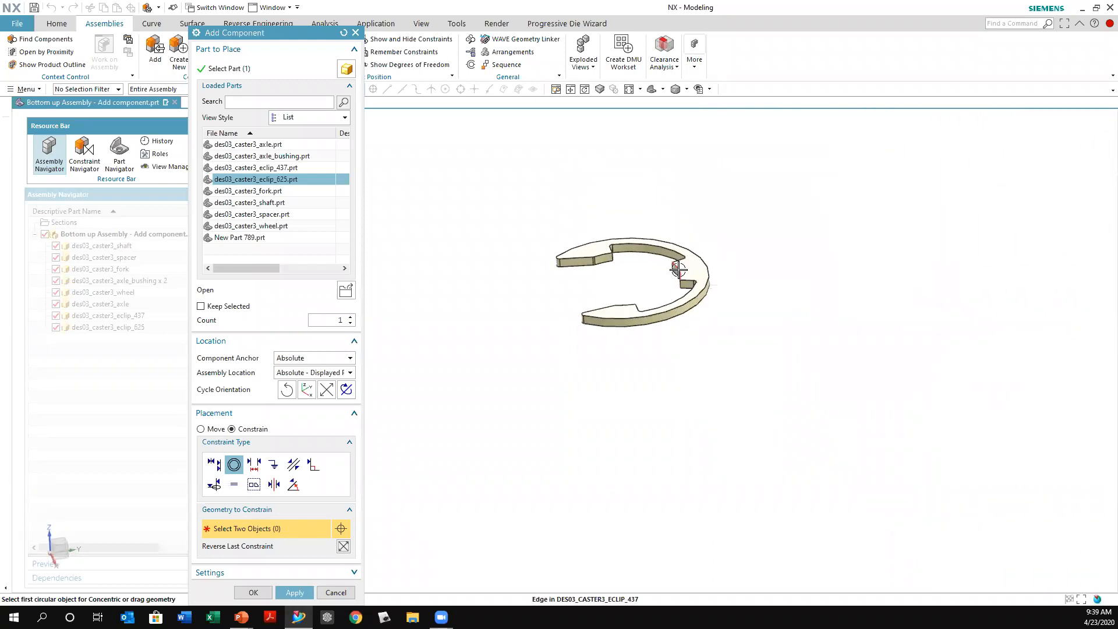
left_click(679, 269)
scroll(803, 402, "up", 5)
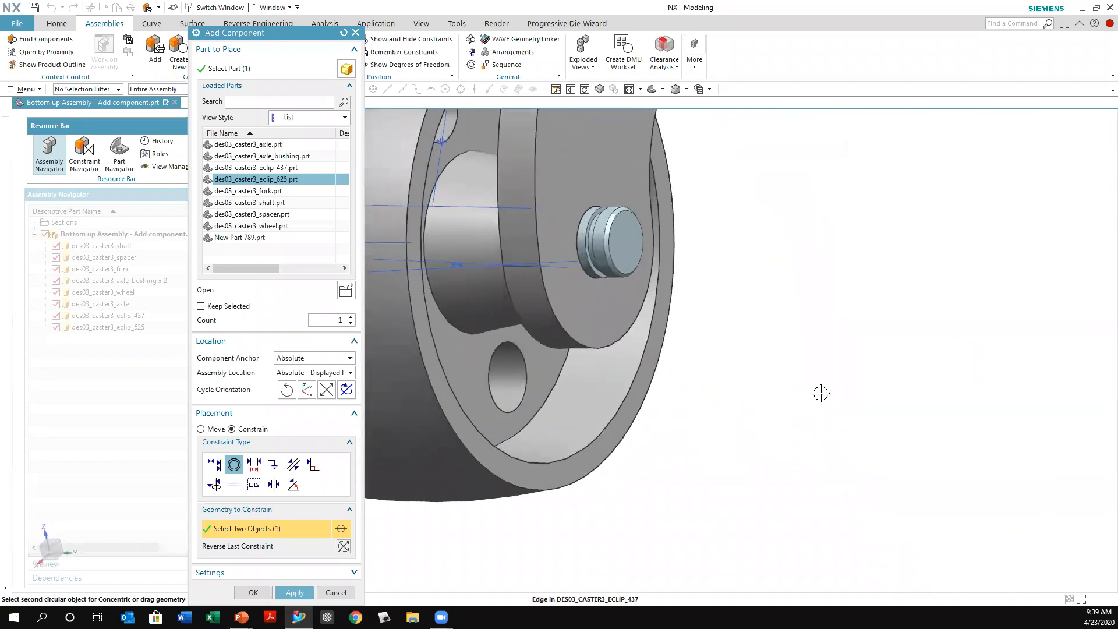
scroll(820, 393, "up", 5)
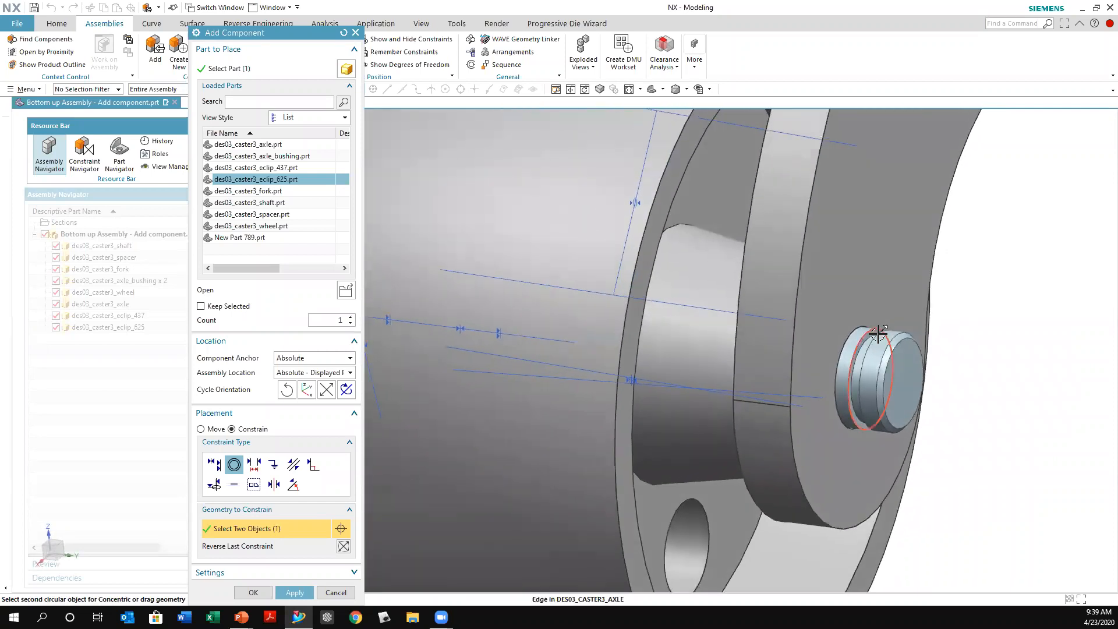
scroll(878, 333, "up", 4)
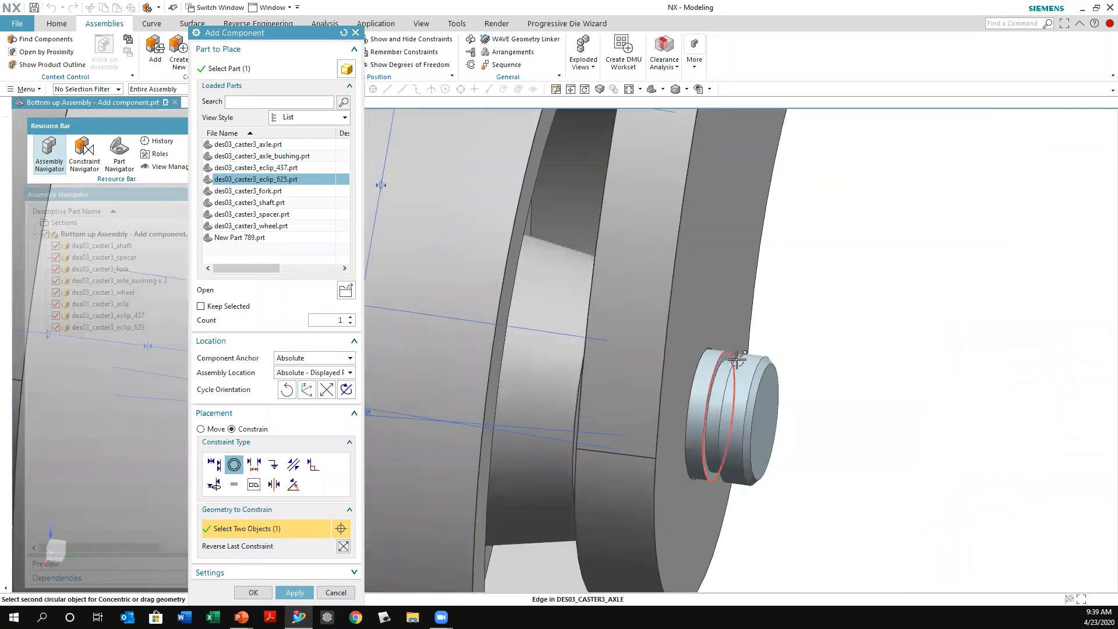
left_click(737, 356)
Inspect both sides of the caster, apply the E-clip constraints and finish adding components.
scroll(819, 382, "down", 6)
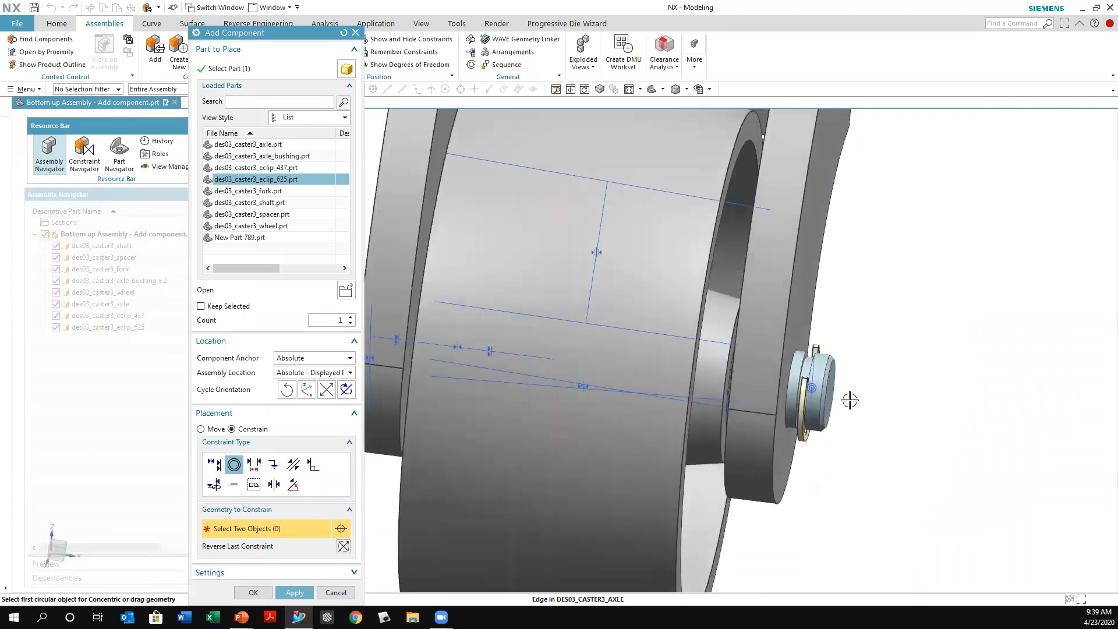
middle_click_drag(849, 399, 846, 396)
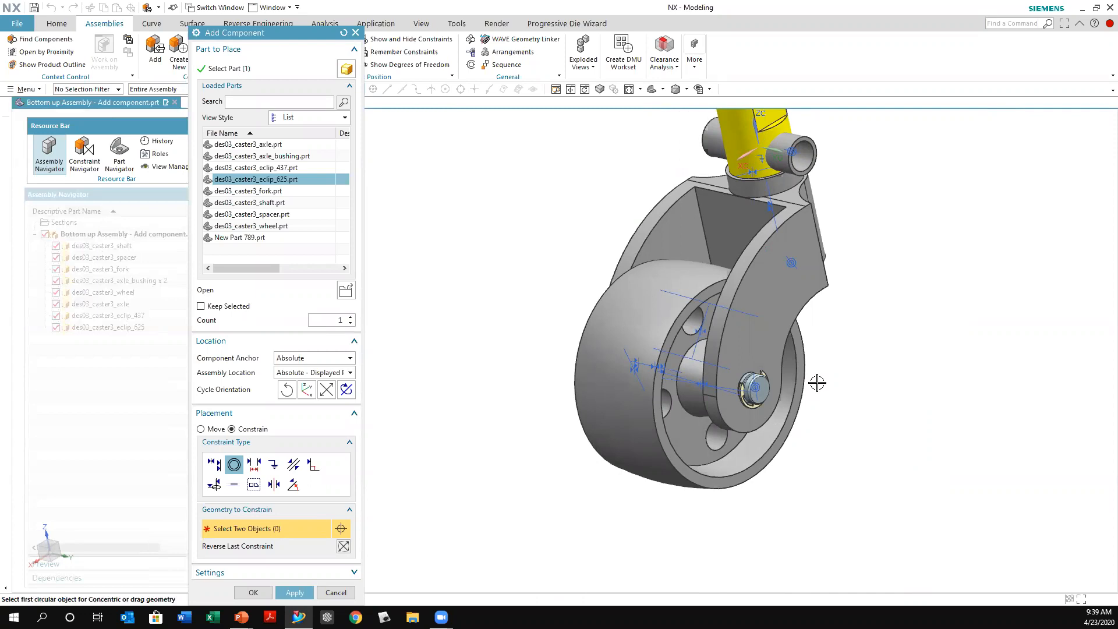
middle_click_drag(817, 382, 836, 393)
middle_click_drag(680, 353, 450, 436)
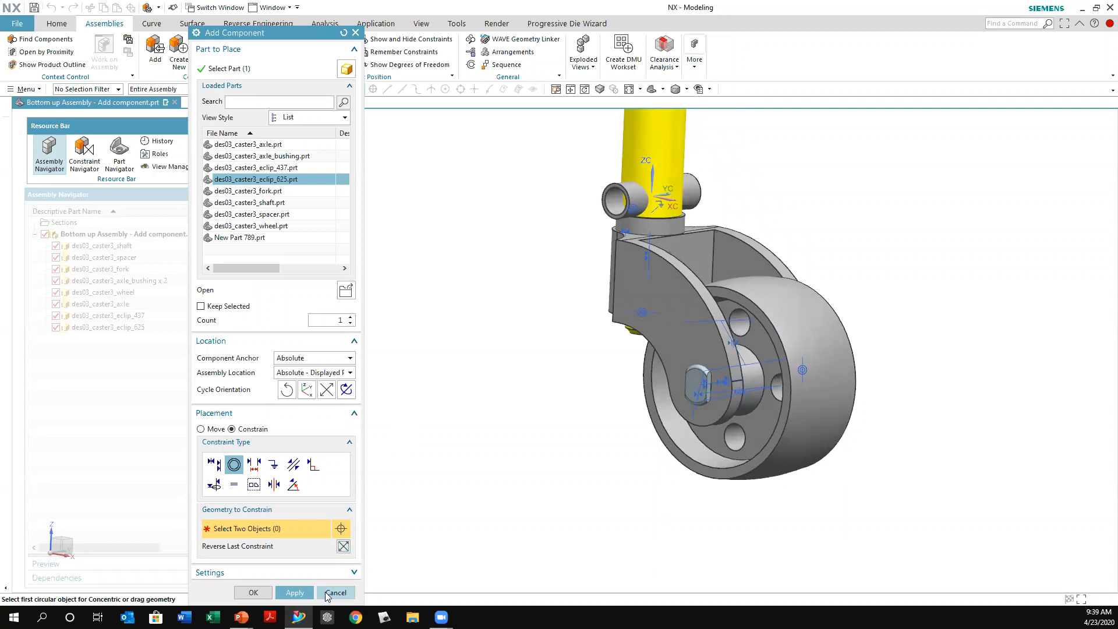
left_click(277, 595)
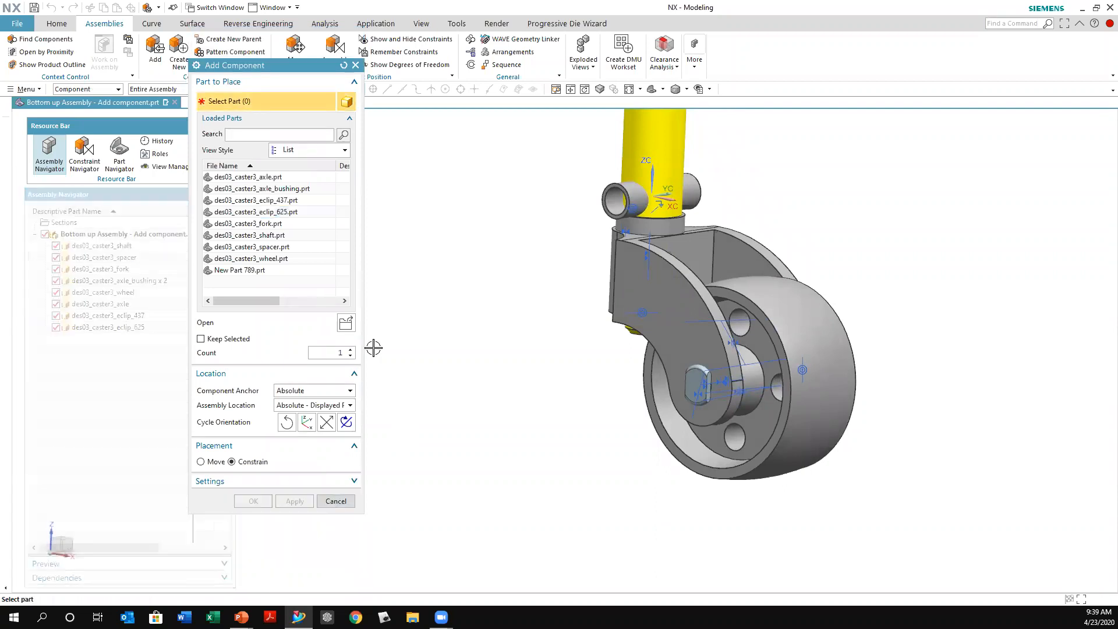
left_click(333, 503)
Delete the surplus axle bushing that sits loose across the lower end of the yellow shaft.
scroll(446, 351, "up", 5)
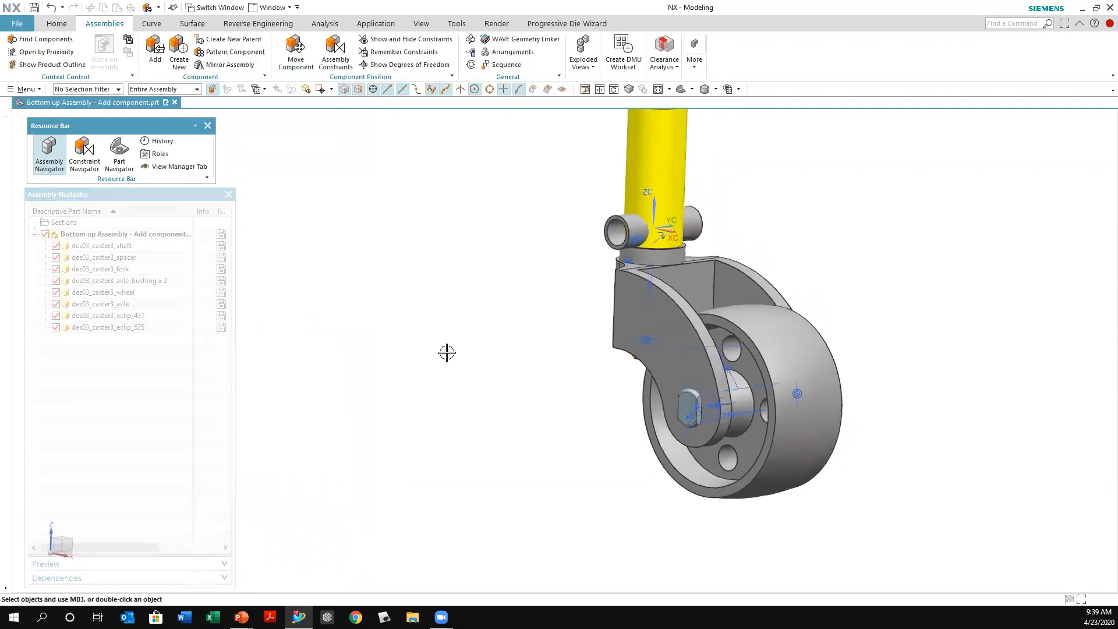
left_click(574, 275)
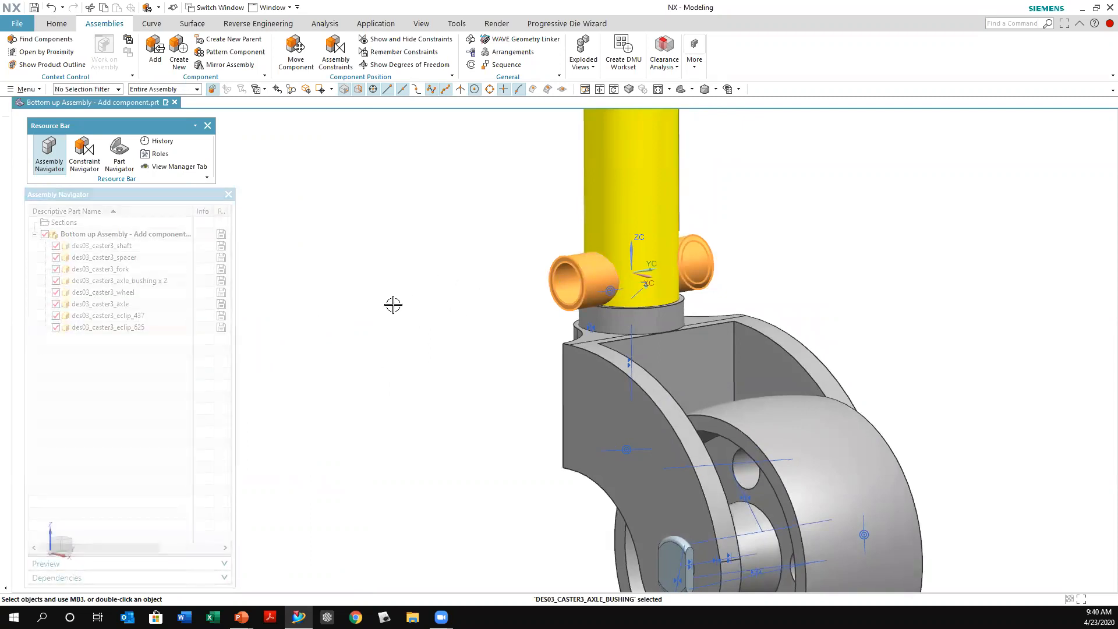
middle_click_drag(355, 351, 351, 359)
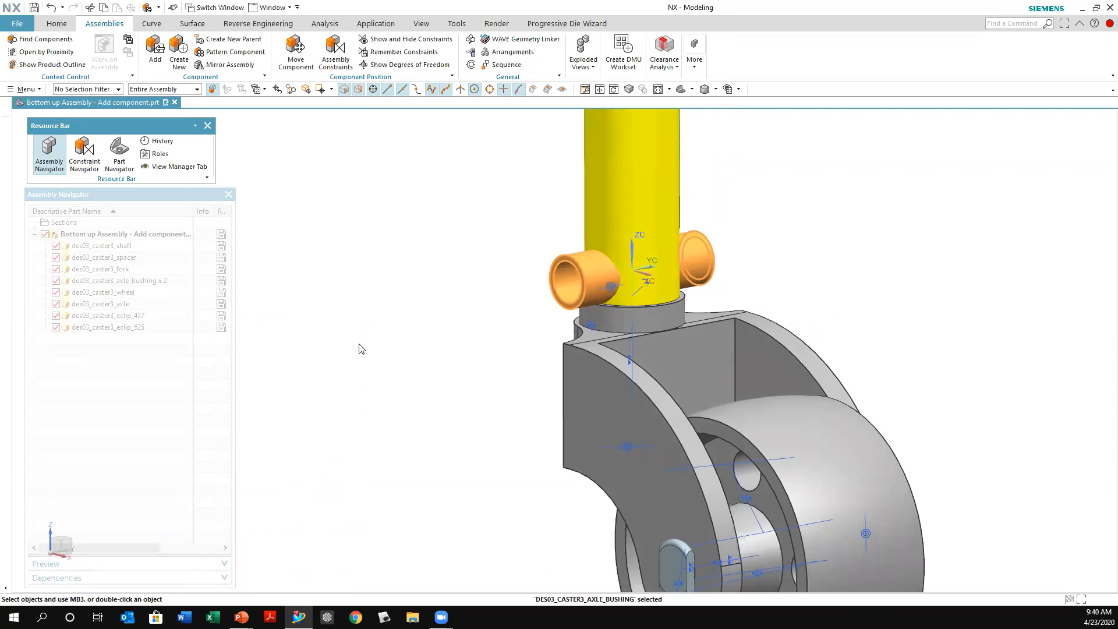
key("Delete")
left_click(434, 338)
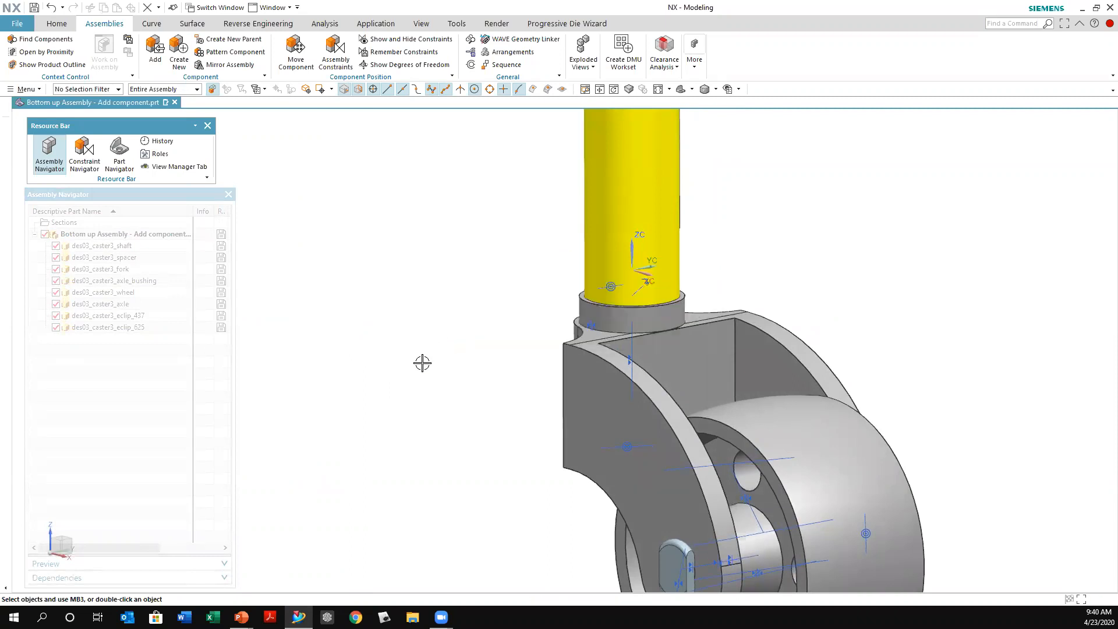
scroll(449, 342, "down", 2)
mouse_move(449, 342)
middle_mouse_down()
mouse_move(487, 332)
mouse_move(439, 329)
middle_mouse_up()
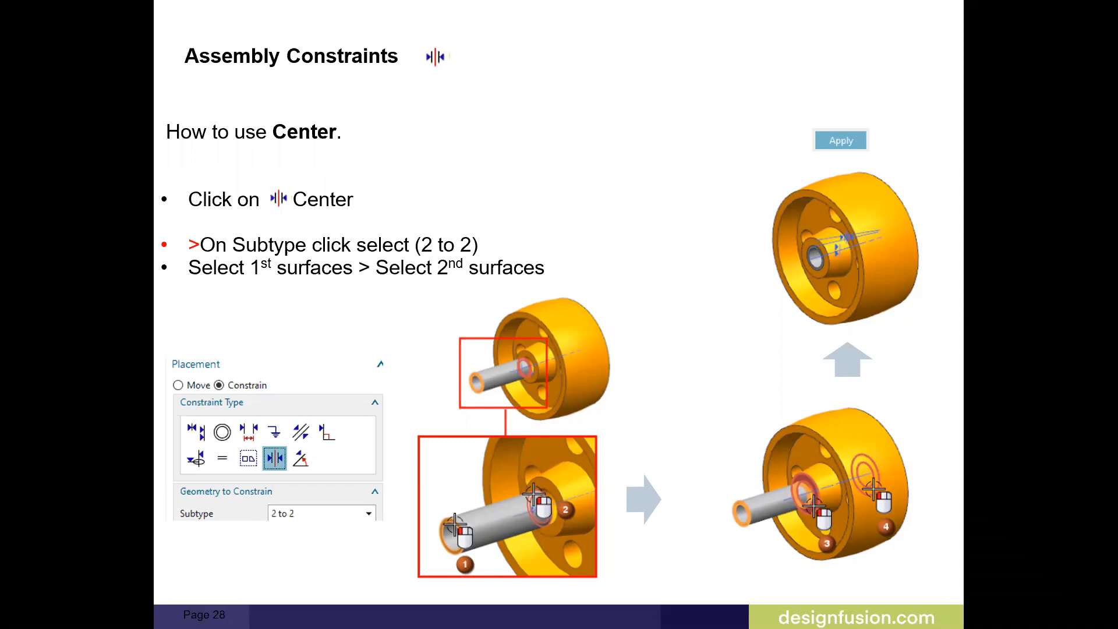
Advance the Session 04 slide show to the Constraint Navigator slide and switch back to NX.
key("Right")
key("Right")
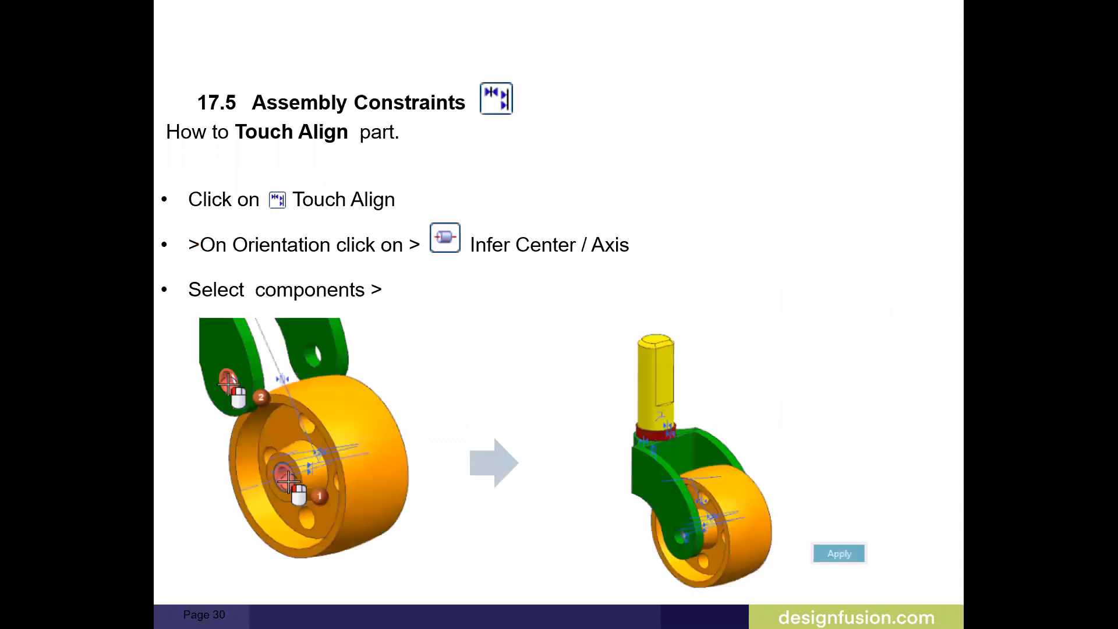
key("Right")
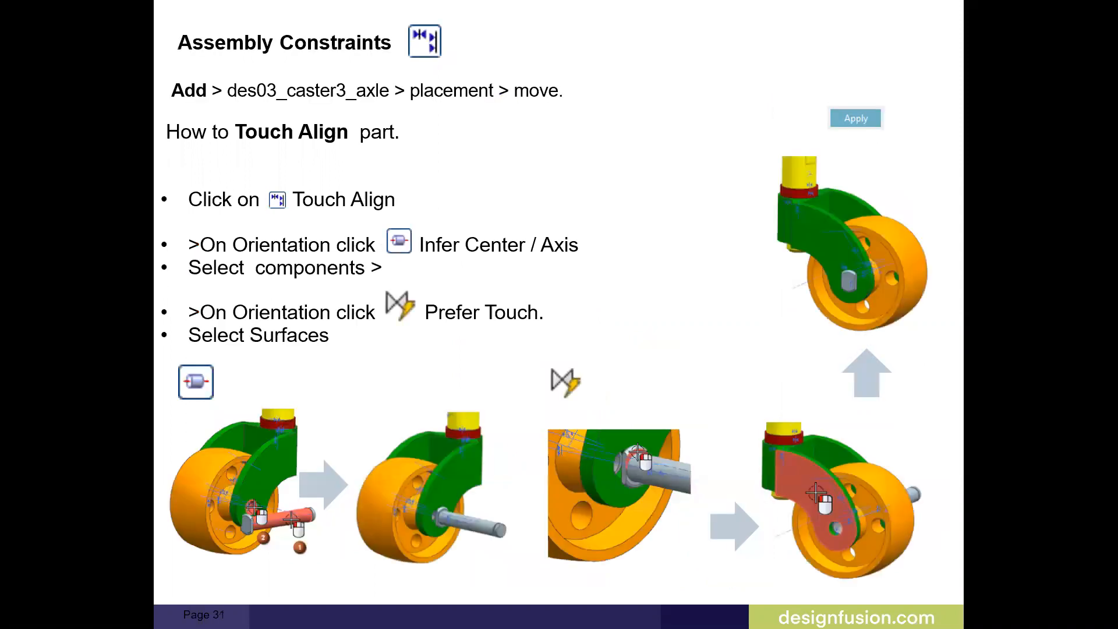
key("Right")
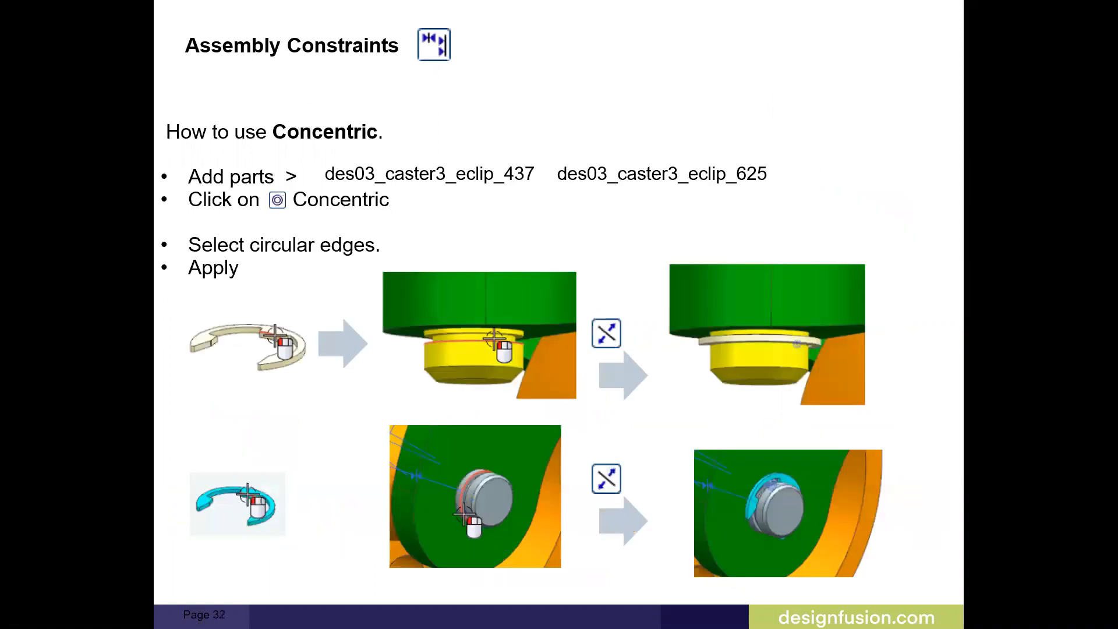
key("Right")
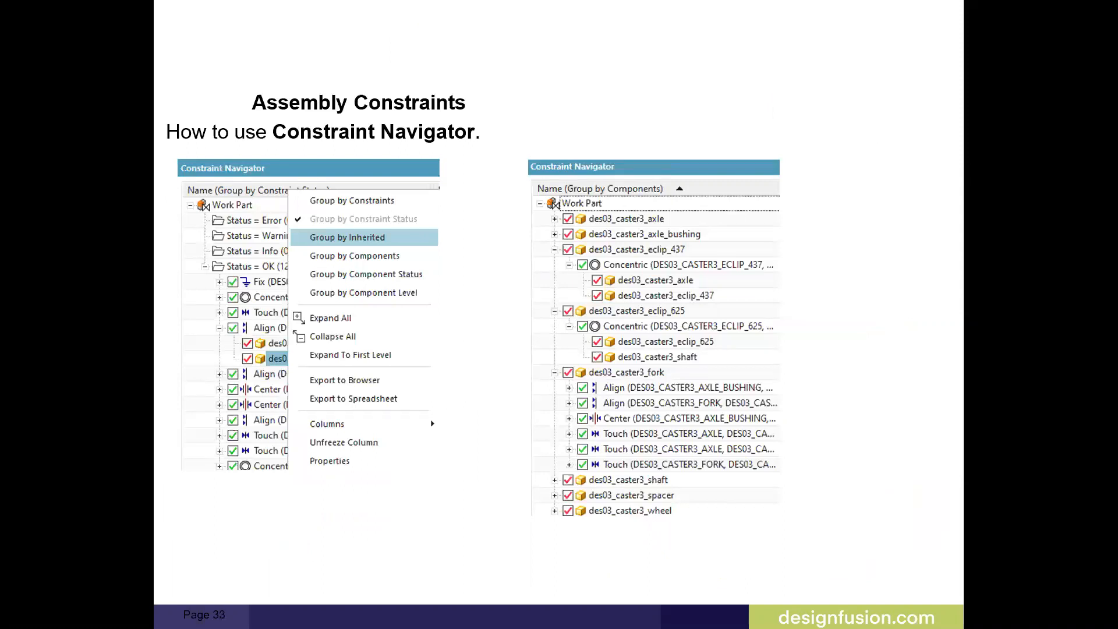
key("super+Tab")
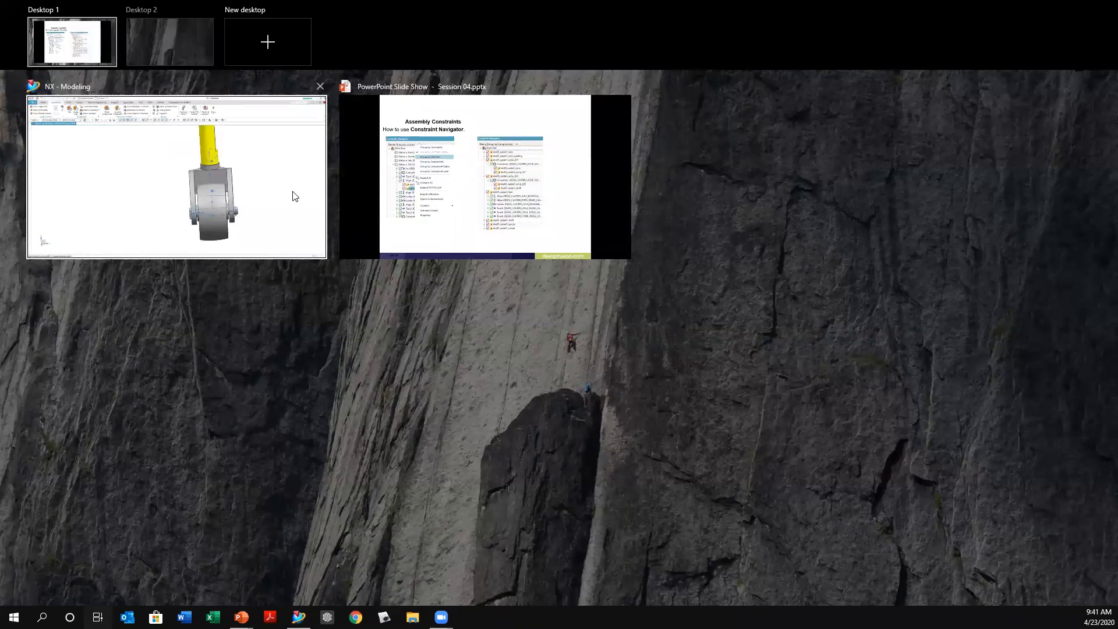
left_click(294, 196)
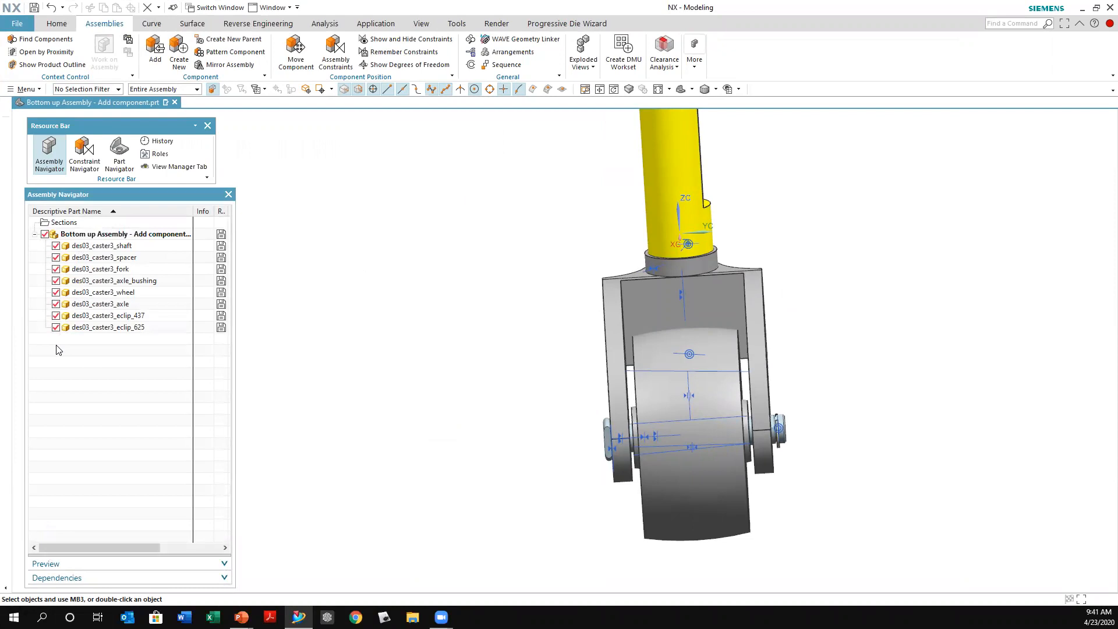
Show the Constraint Navigator with a wider Name column, grouped by constraint status, and expand the OK group.
left_click(86, 169)
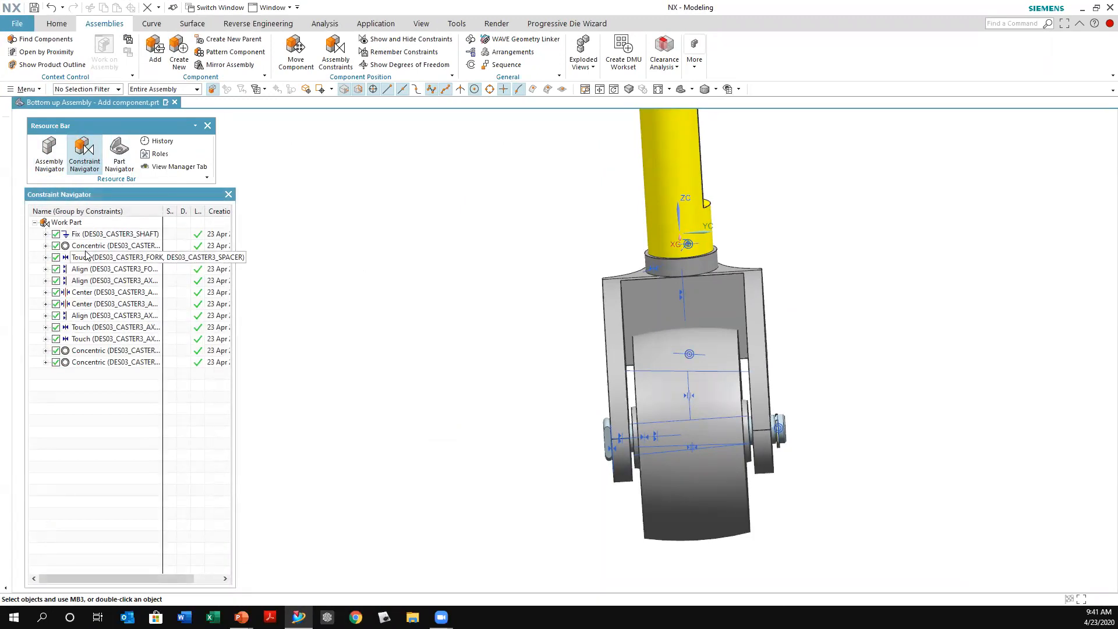
left_click_drag(163, 211, 188, 211)
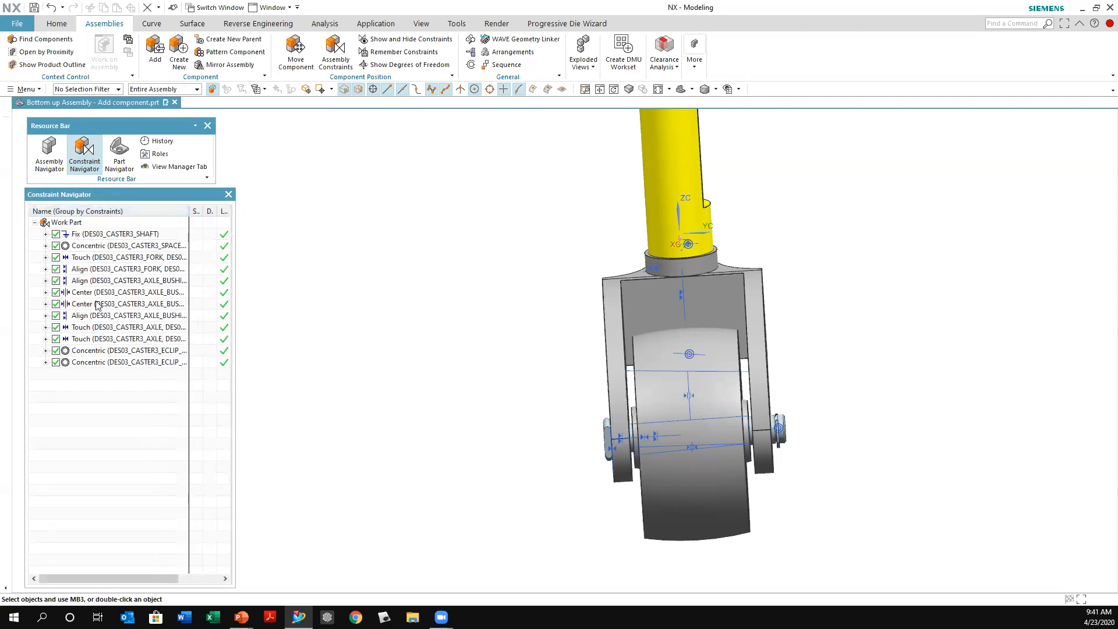
right_click(90, 213)
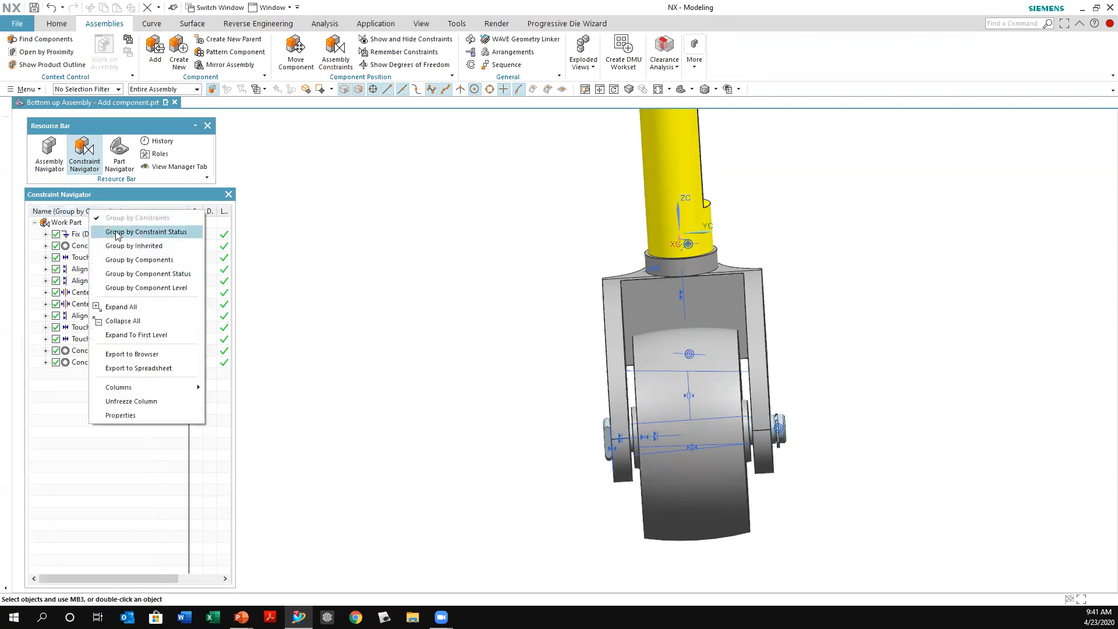
left_click(118, 233)
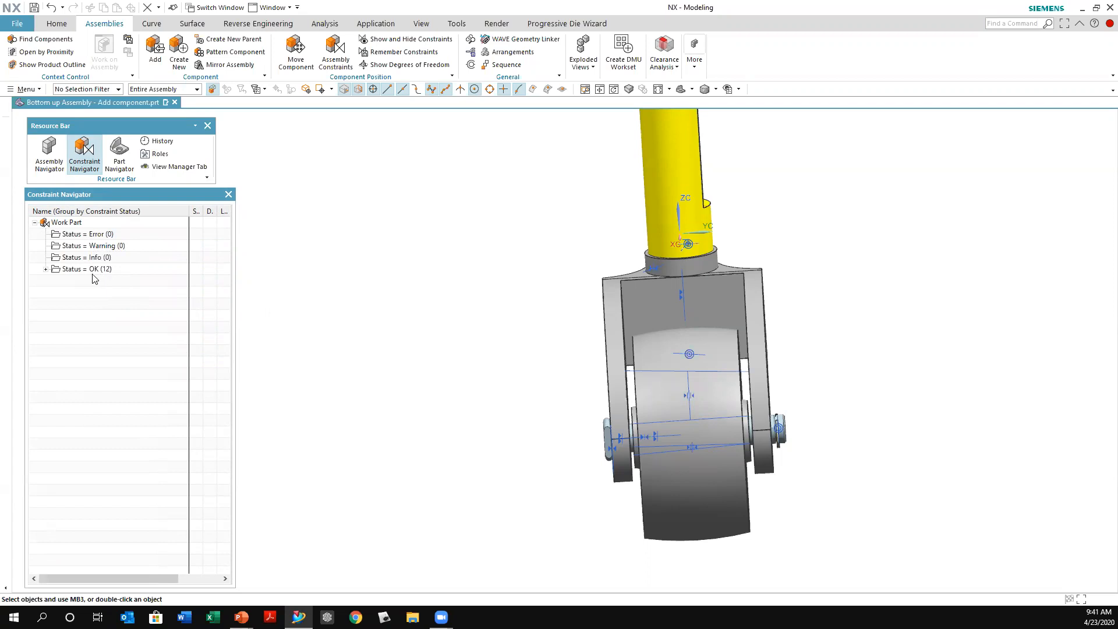
left_click(46, 269)
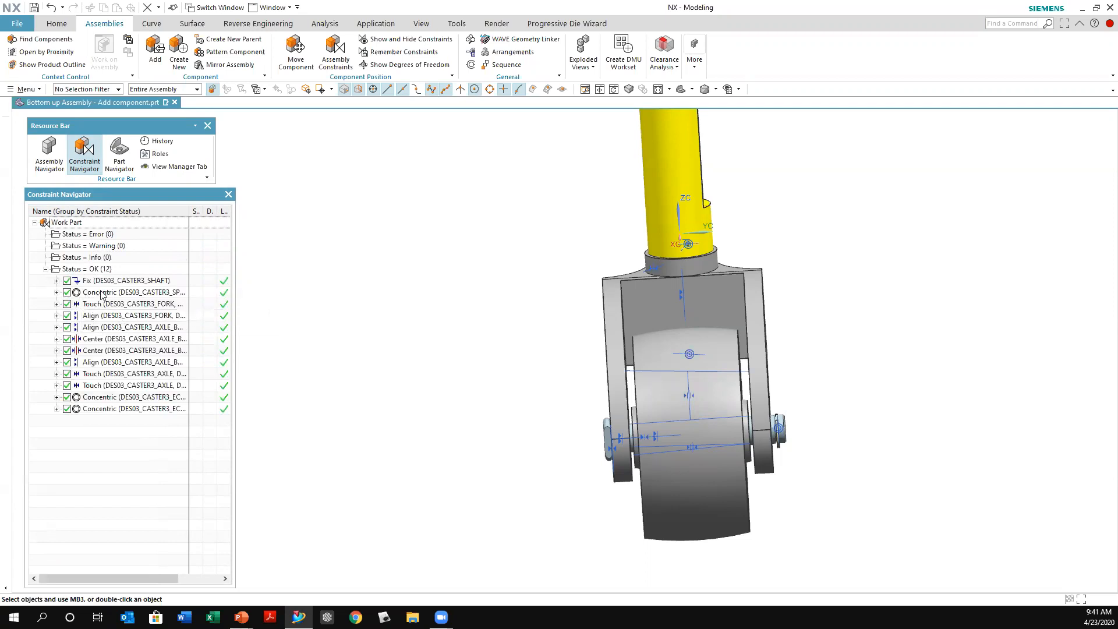
View the constraint list grouped by component status and by component level, and return it to grouping by constraint status.
right_click(97, 213)
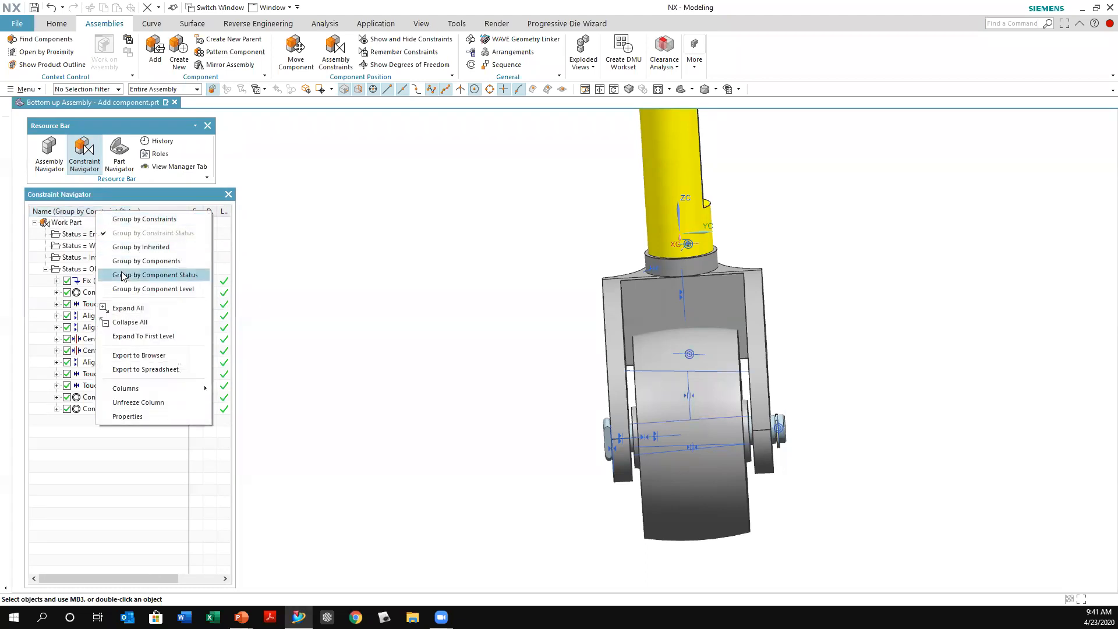
left_click(123, 274)
right_click(100, 214)
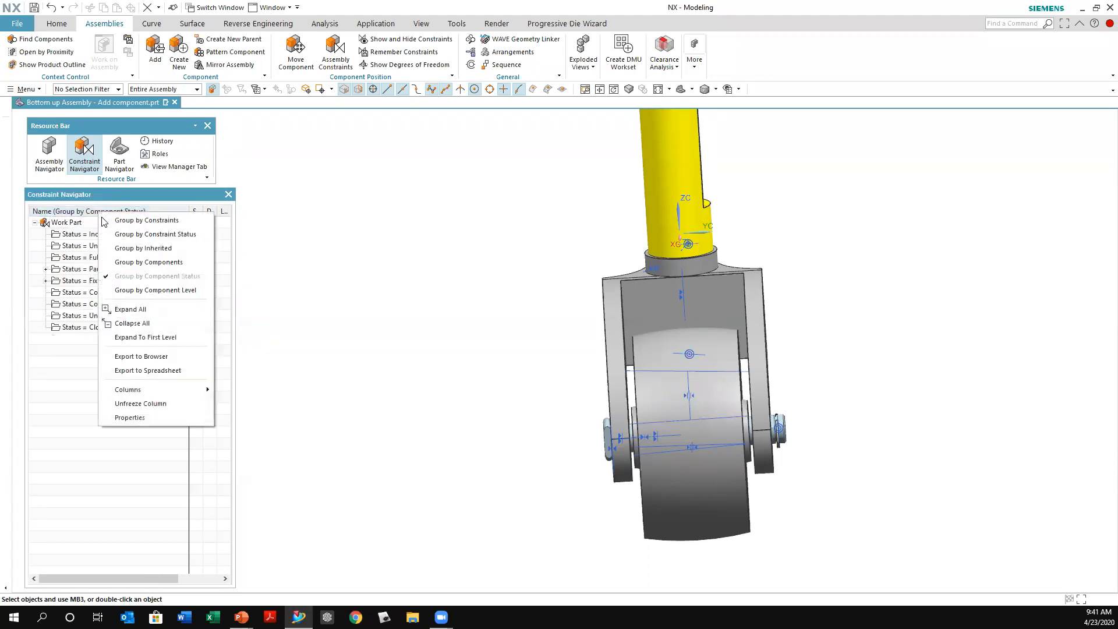
left_click(133, 290)
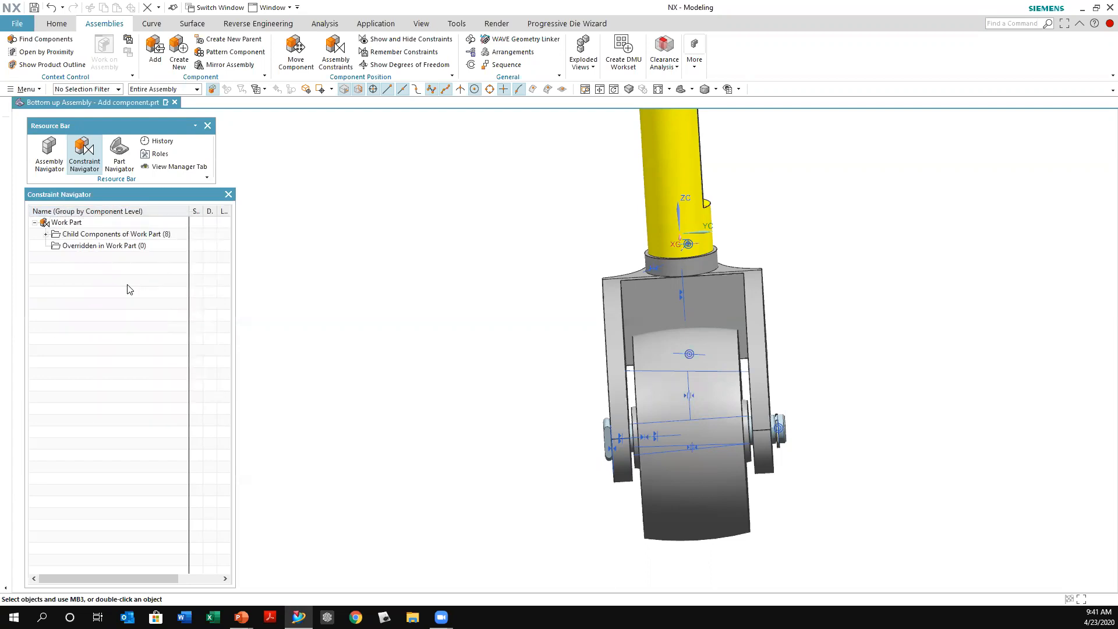
right_click(91, 215)
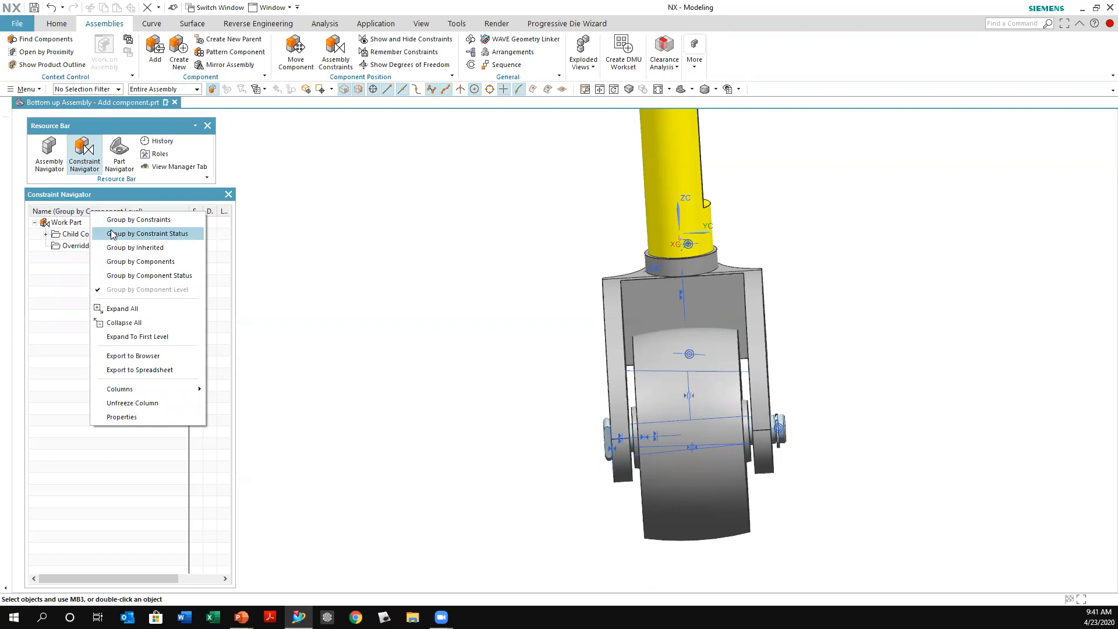
left_click(112, 235)
Group the list by constraints and select the shaft under the fork's Align constraint to highlight it in the model.
right_click(102, 215)
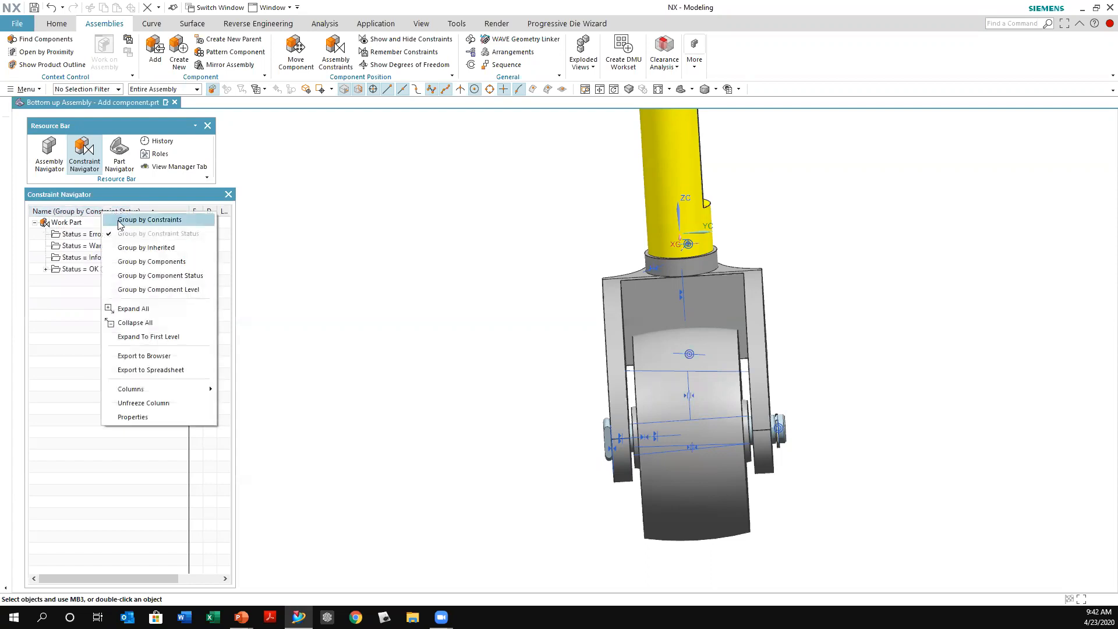
left_click(121, 224)
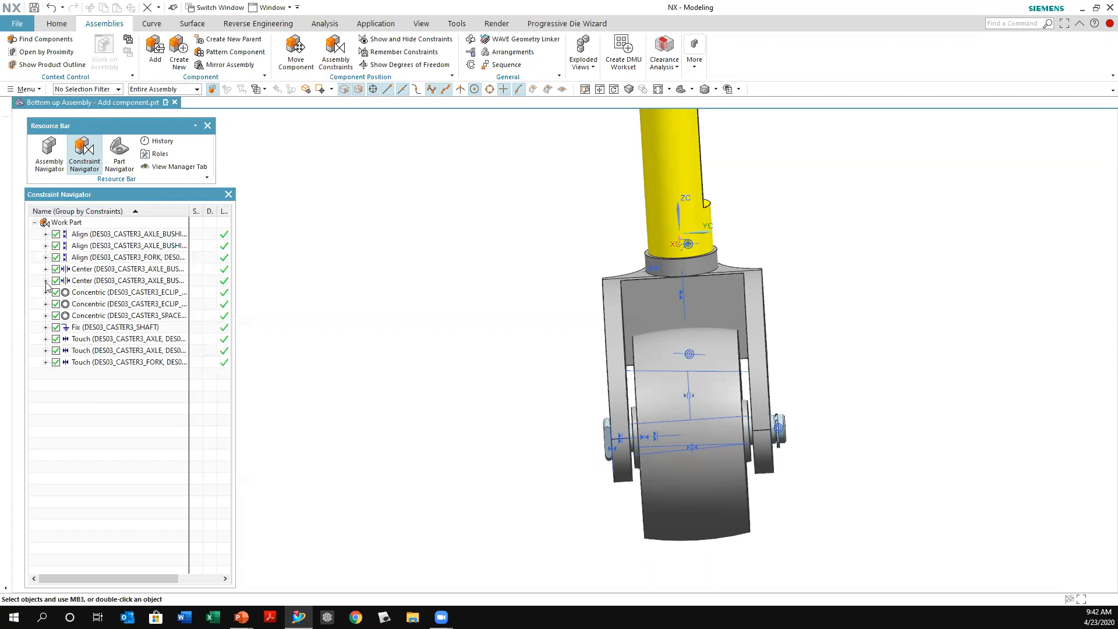
left_click(46, 257)
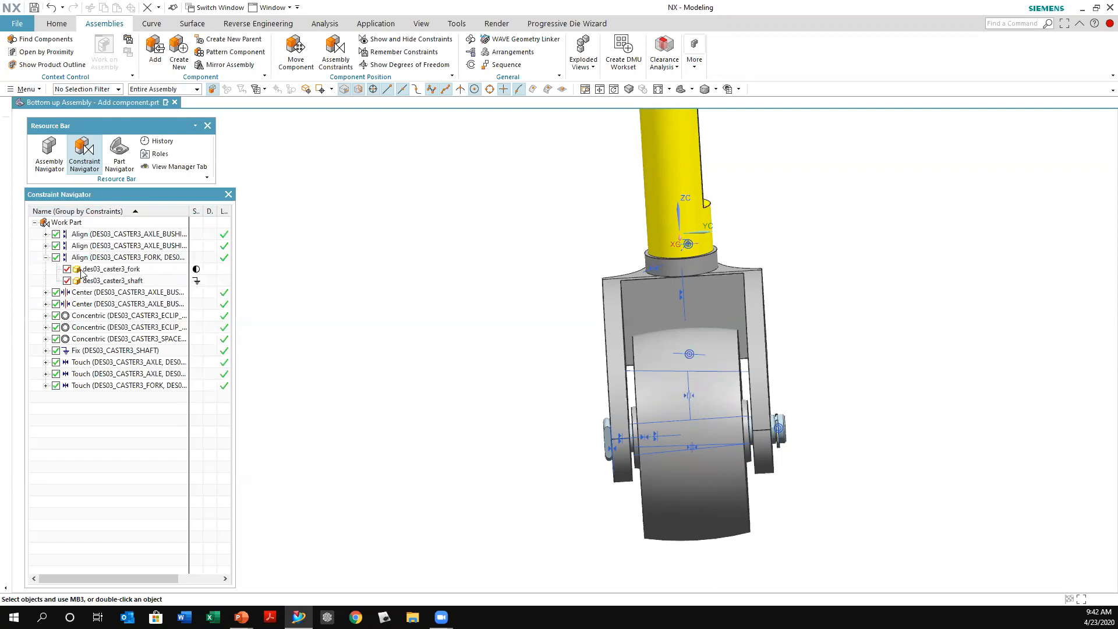
left_click(90, 280)
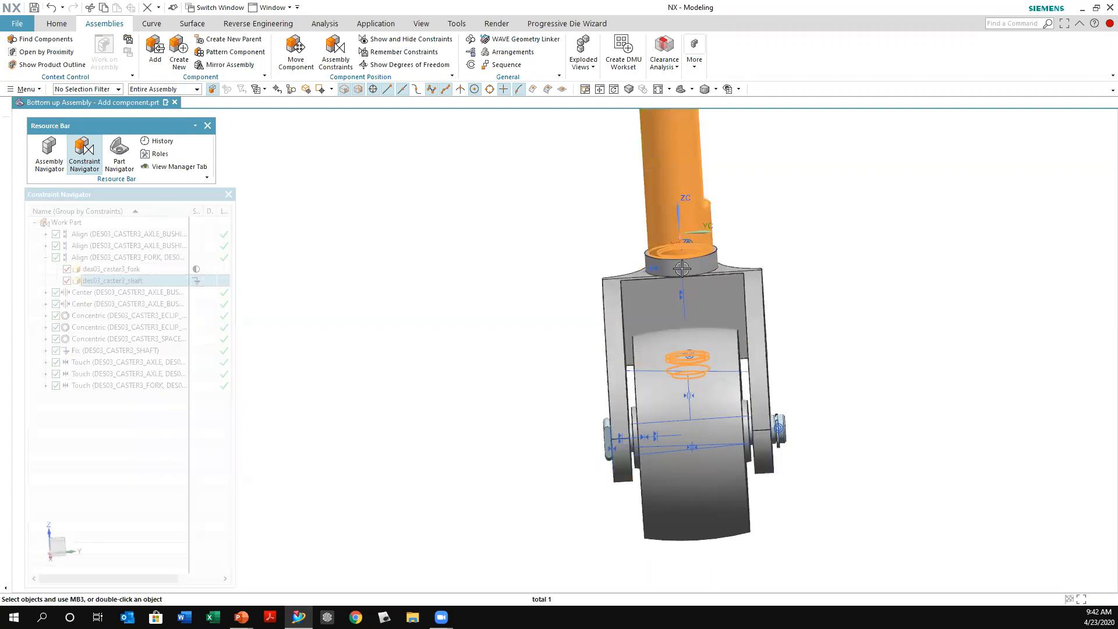